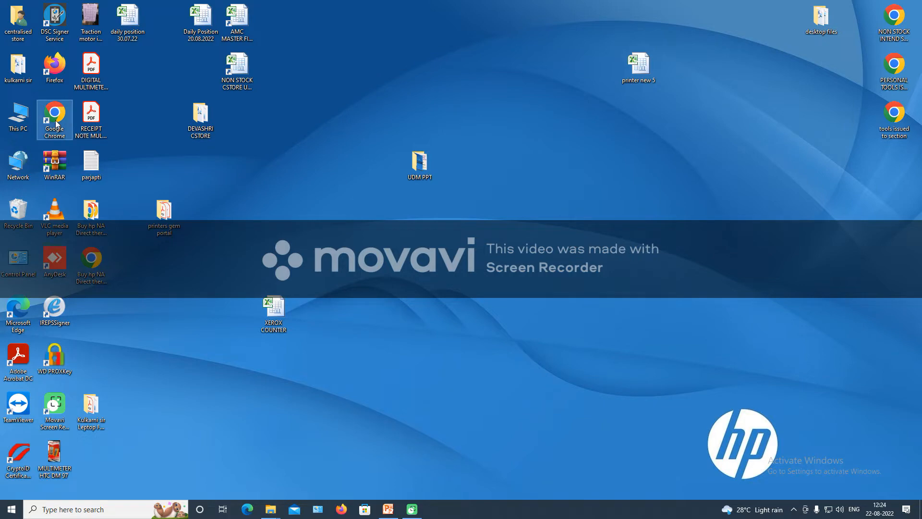
Launch Chrome maximized and open the IREPS iMMS login page from the udm tile.
{"action": "double_click", "coordinate": [55, 117]}
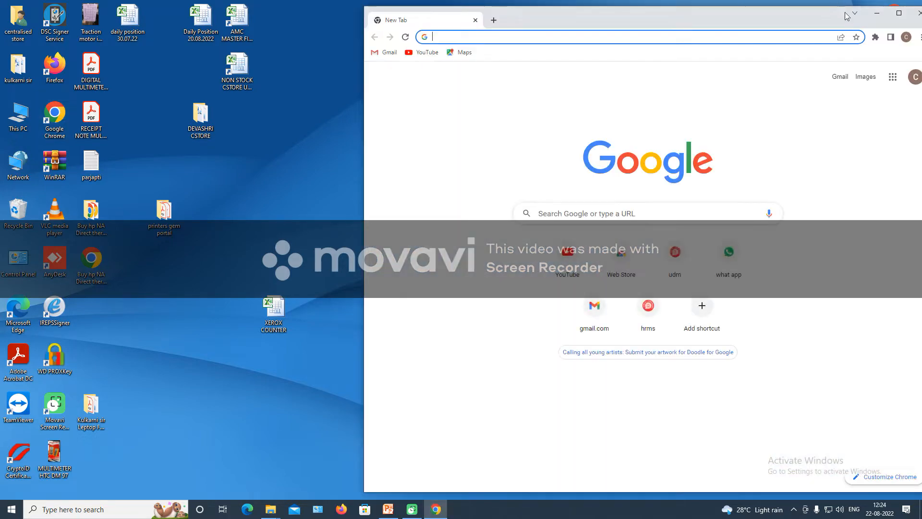
{"action": "left_click", "coordinate": [899, 14]}
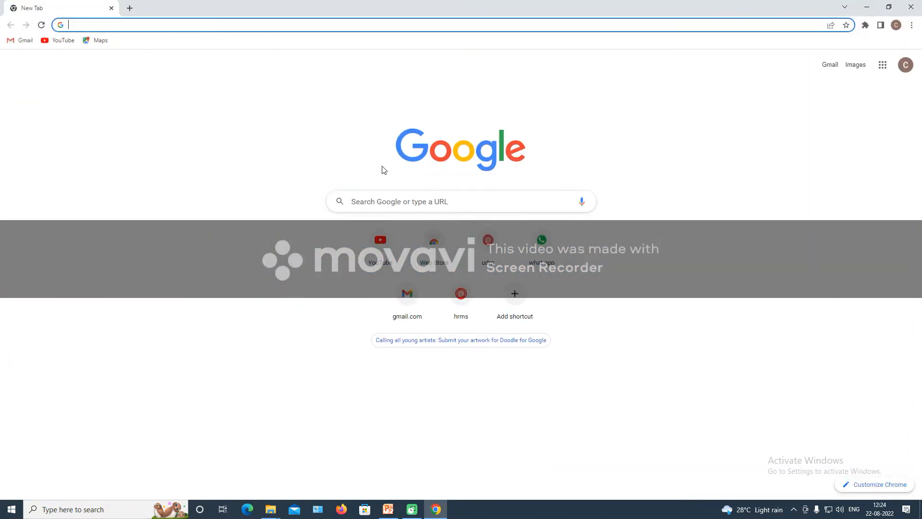
{"action": "left_click", "coordinate": [491, 249]}
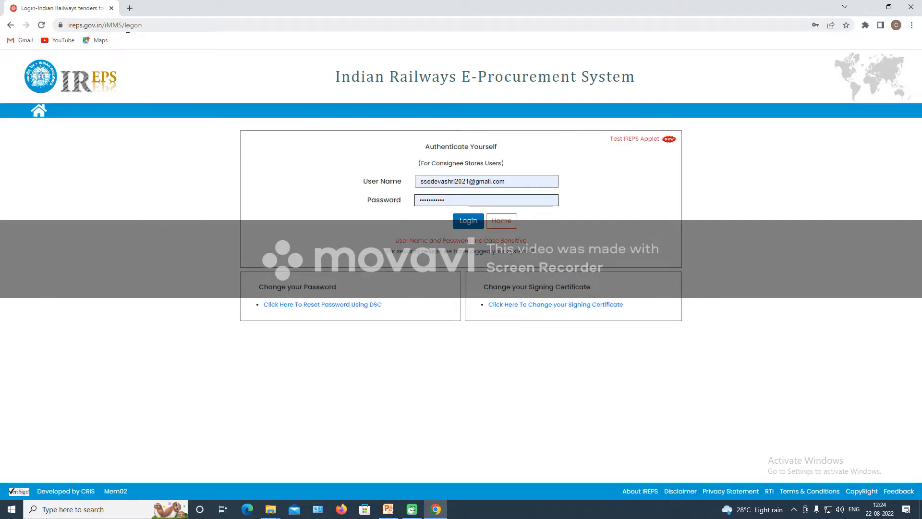
{"action": "left_click", "coordinate": [143, 25]}
{"action": "left_click", "coordinate": [144, 24]}
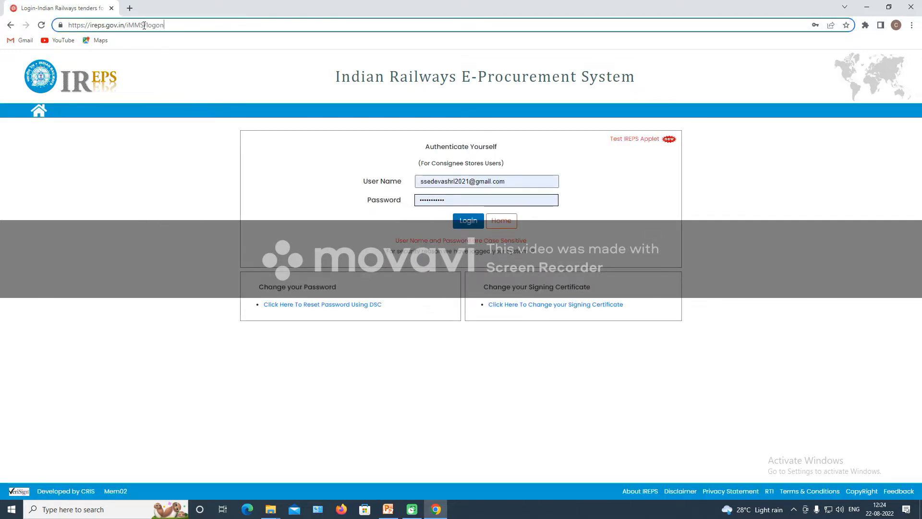
{"action": "key", "text": "BackSpace"}
{"action": "key", "text": "BackSpace"}
{"action": "key", "text": "BackSpace"}
{"action": "key", "text": "BackSpace"}
{"action": "key", "text": "BackSpace"}
{"action": "key", "text": "BackSpace"}
{"action": "key", "text": "BackSpace"}
{"action": "key", "text": "BackSpace"}
{"action": "key", "text": "BackSpace"}
{"action": "key", "text": "BackSpace"}
{"action": "key", "text": "BackSpace"}
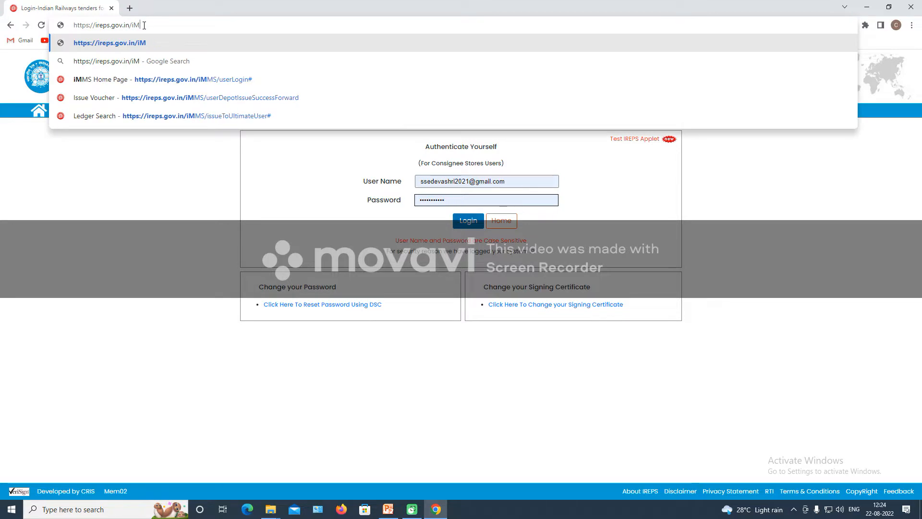
{"action": "key", "text": "Return"}
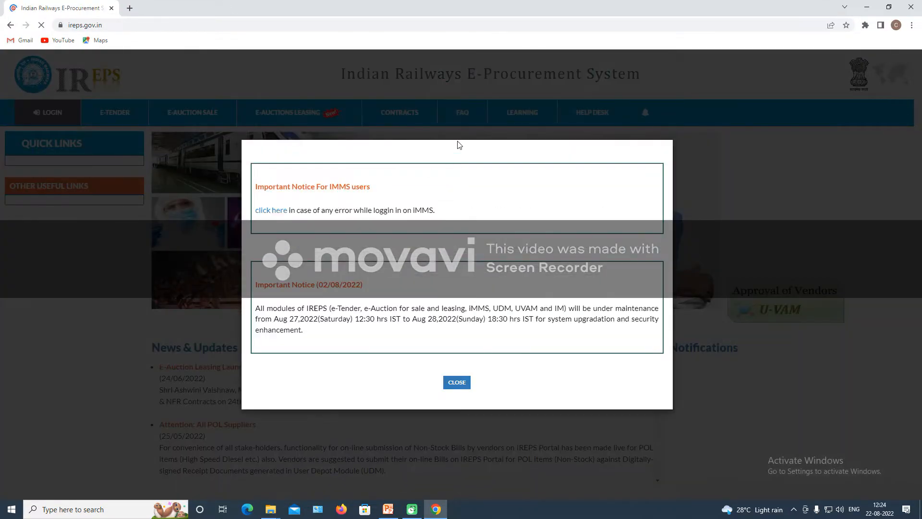
{"action": "left_click", "coordinate": [457, 383]}
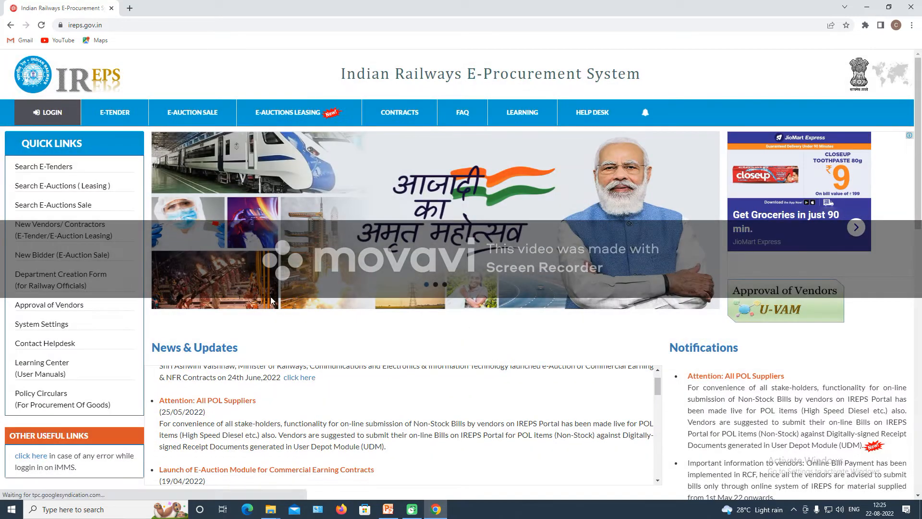
{"action": "mouse_move", "coordinate": [48, 115]}
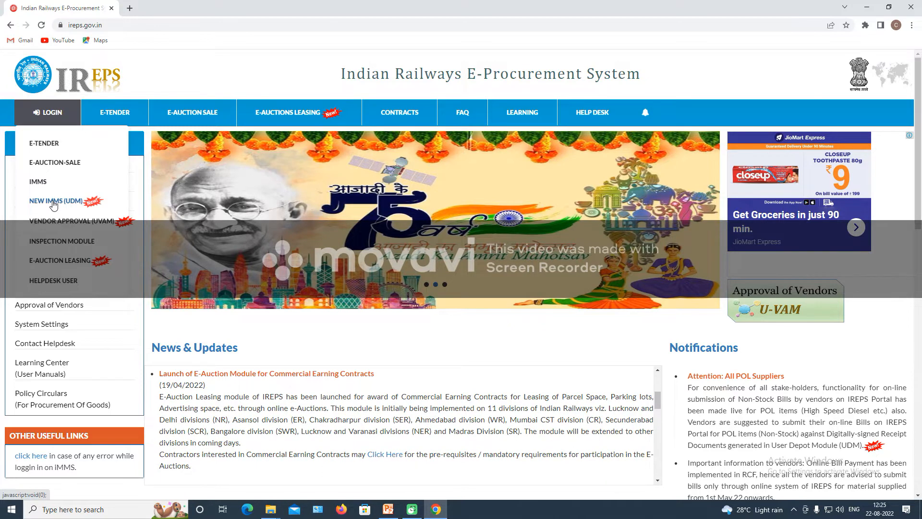
Choose NEW IMMS (UDM) and log in with the autofilled consignee user name and password.
{"action": "left_click", "coordinate": [53, 204]}
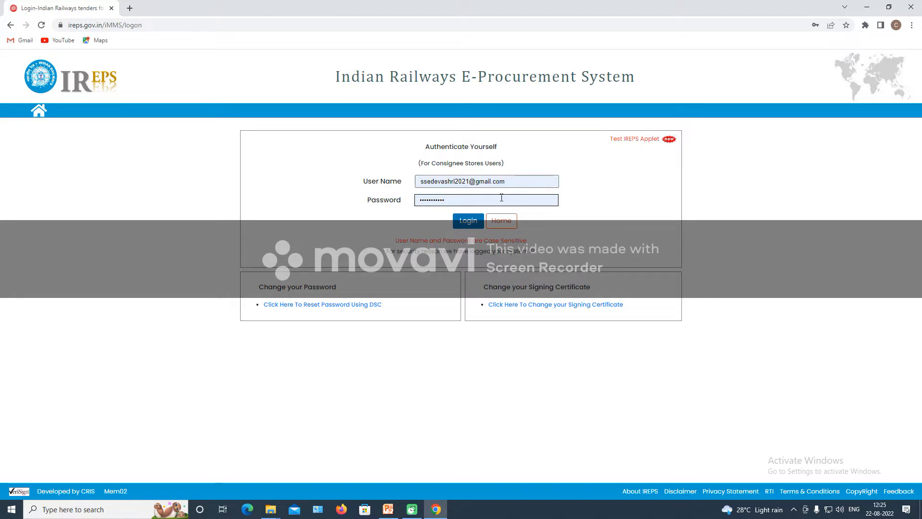
{"action": "left_click", "coordinate": [475, 226]}
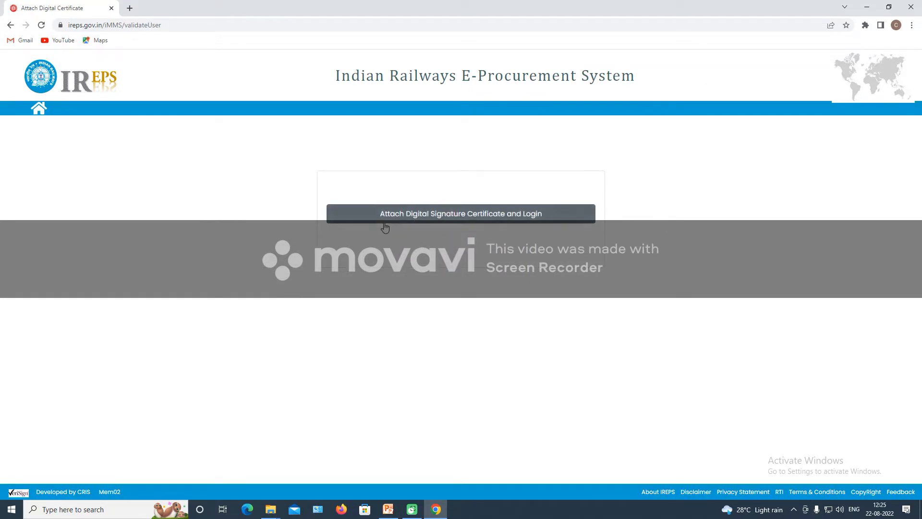
Attach the user's digital signature certificate and confirm it with the User PIN.
{"action": "left_click", "coordinate": [456, 214]}
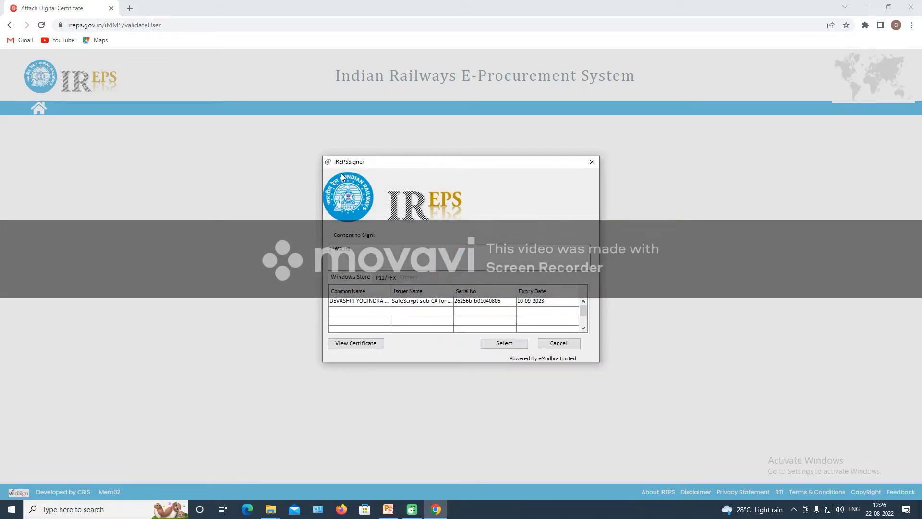
{"action": "left_click", "coordinate": [339, 304]}
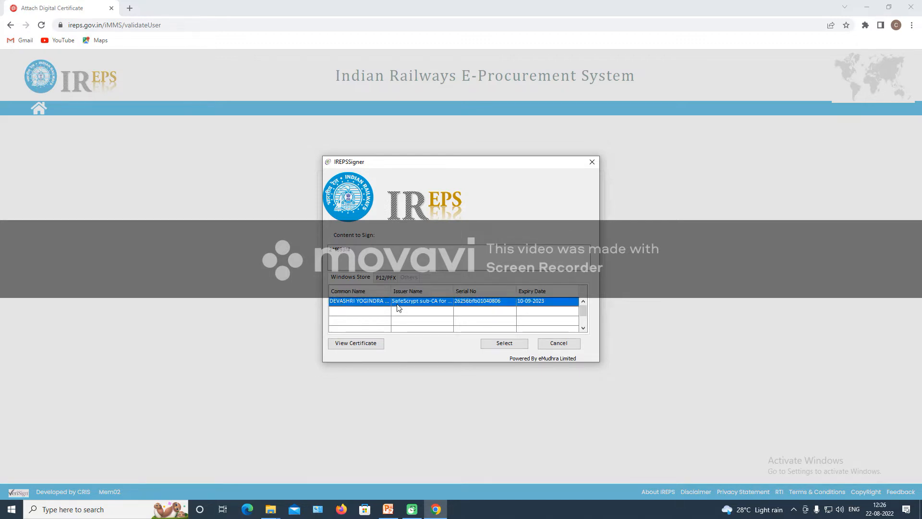
{"action": "left_click", "coordinate": [494, 344]}
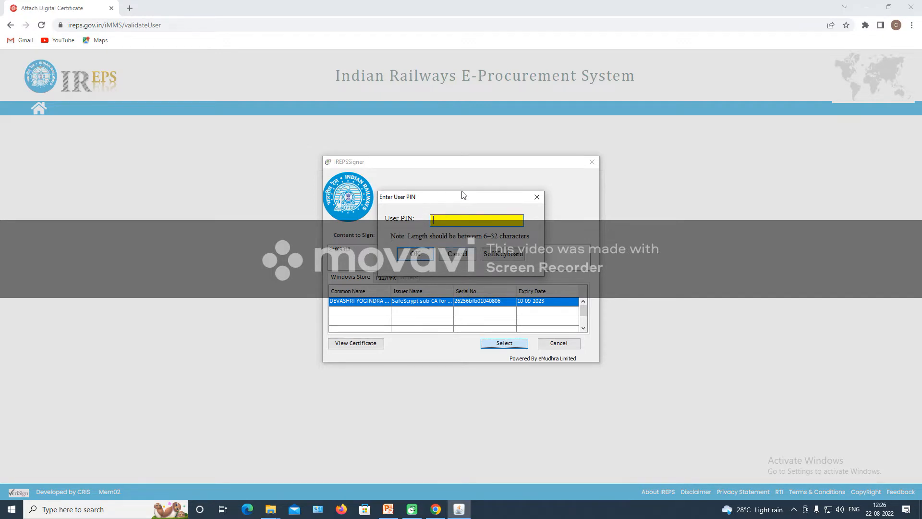
{"action": "type", "text": "********"}
{"action": "left_click", "coordinate": [421, 257]}
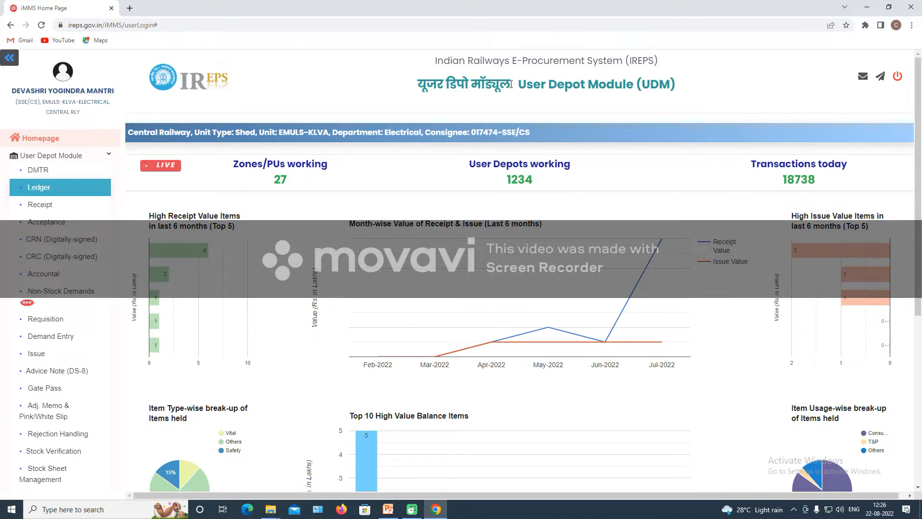
Open Ledger under User Depot Module to see the Summary of Ledgers Maintained.
{"action": "left_click_drag", "start_coordinate": [516, 84], "coordinate": [702, 87]}
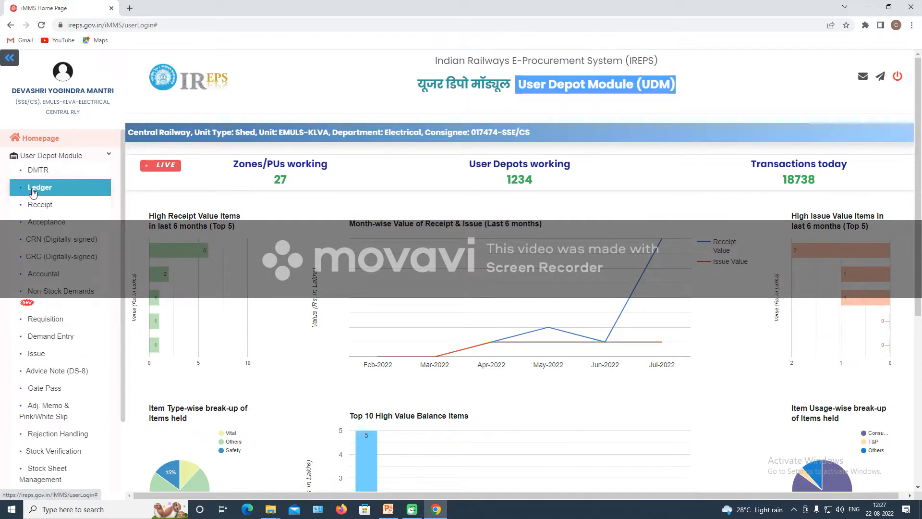
{"action": "left_click", "coordinate": [31, 191]}
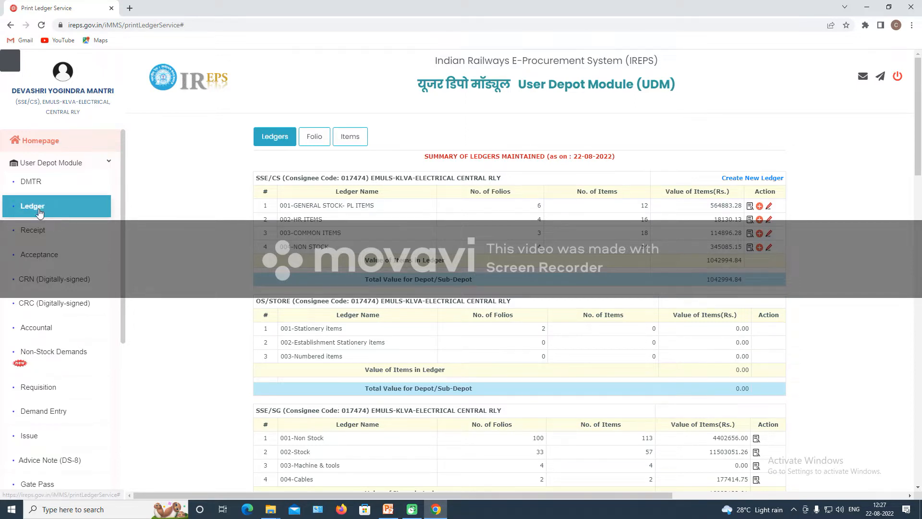
Reopen Ledger, refresh the Ledgers tab, and launch Create New Ledger for ledger 005.
{"action": "left_click", "coordinate": [38, 206]}
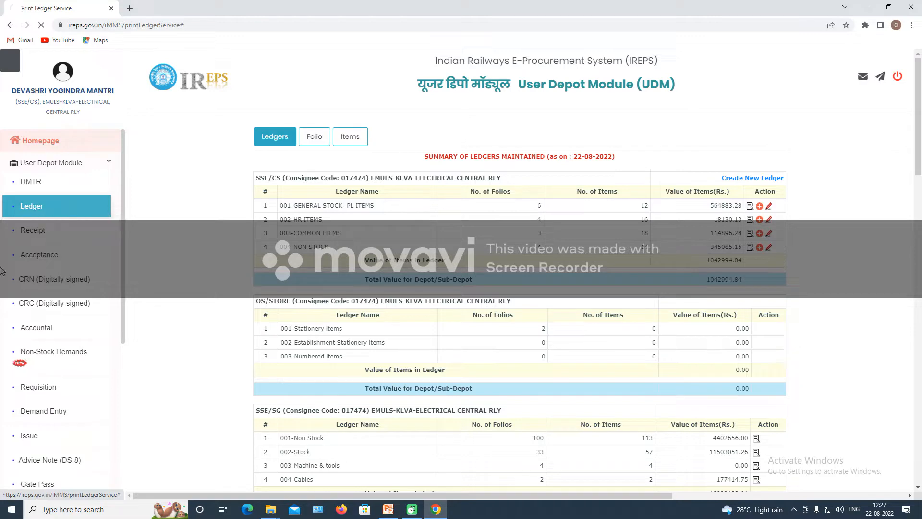
{"action": "left_click", "coordinate": [34, 206]}
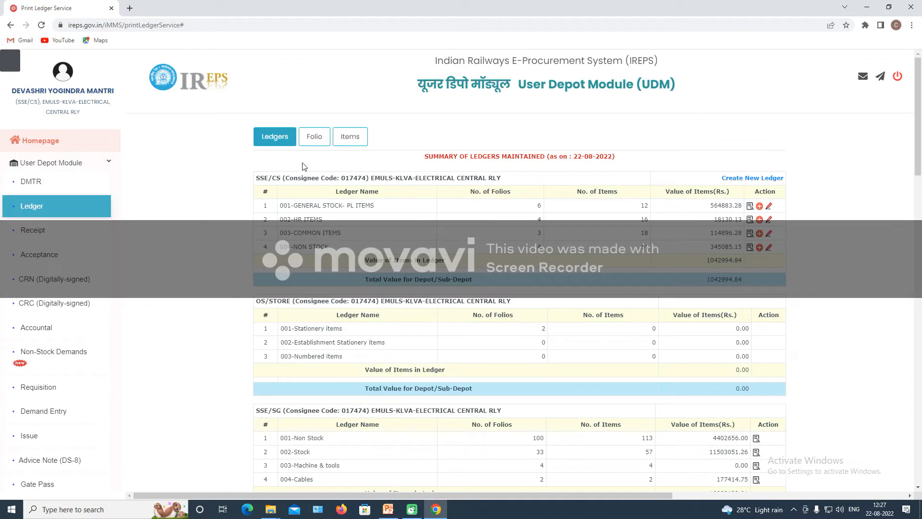
{"action": "left_click", "coordinate": [277, 137]}
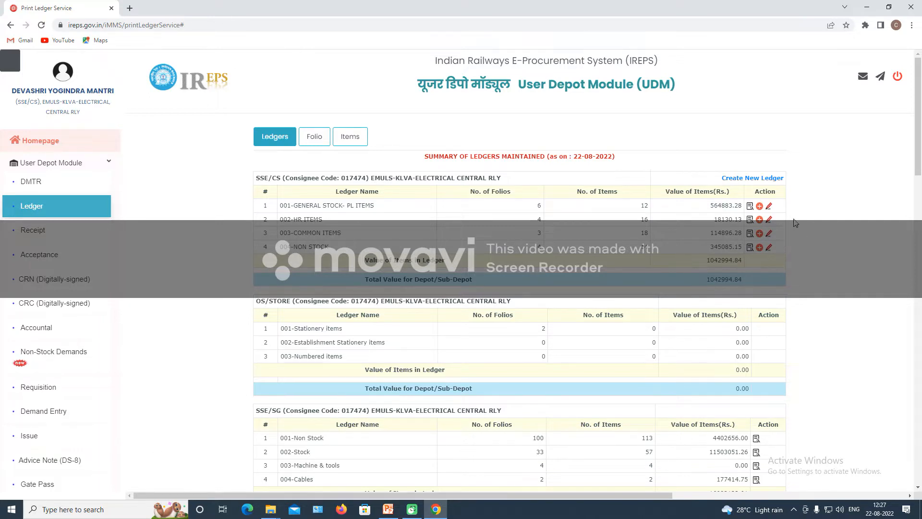
{"action": "left_click", "coordinate": [747, 179]}
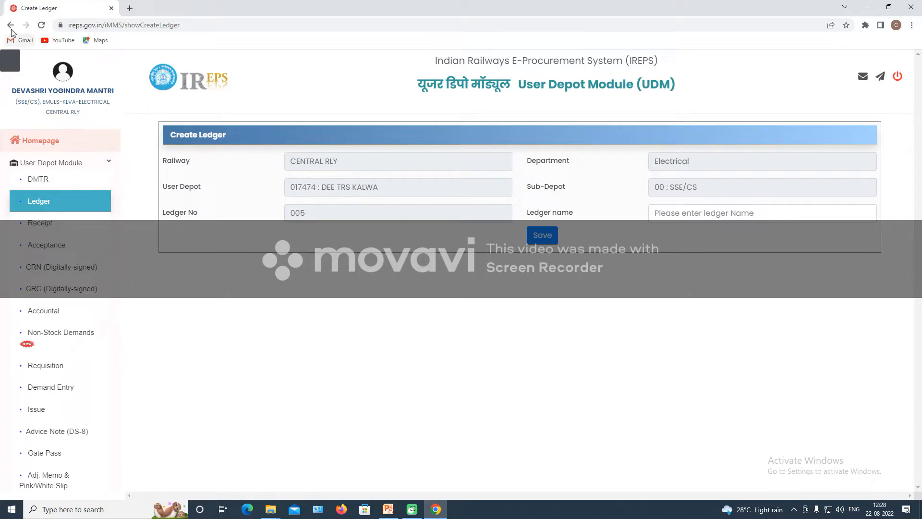
Go back from the unsaved form and scroll through all ledger tables to the Grand Total and back.
{"action": "left_click", "coordinate": [40, 139]}
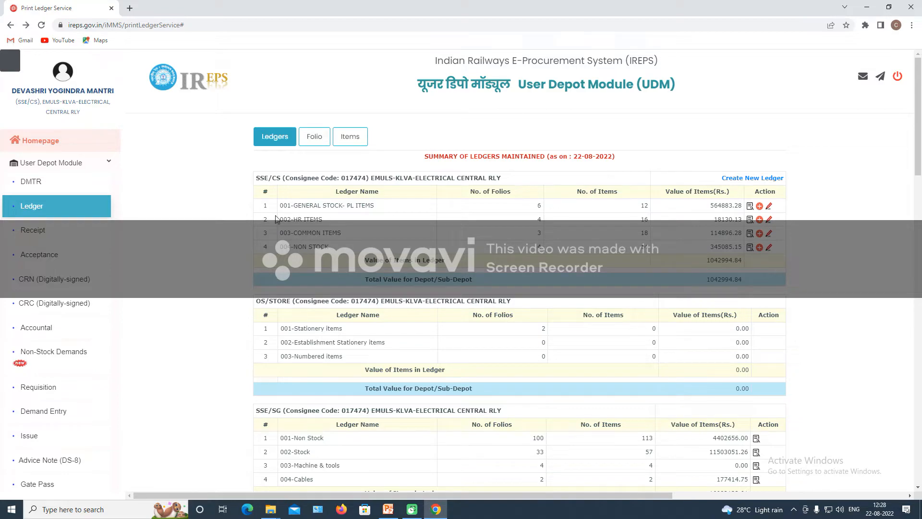
{"action": "scroll", "coordinate": [620, 364], "scroll_direction": "down", "scroll_amount": 12}
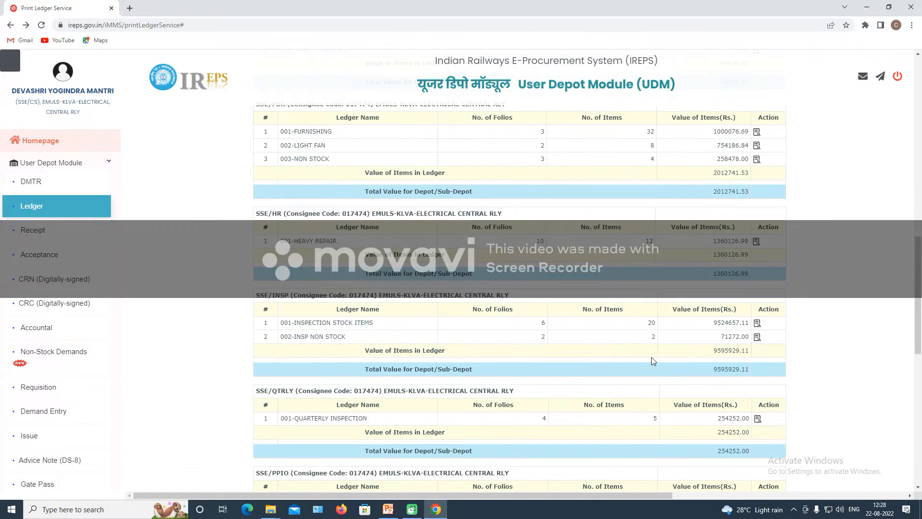
{"action": "scroll", "coordinate": [653, 360], "scroll_direction": "down", "scroll_amount": 15}
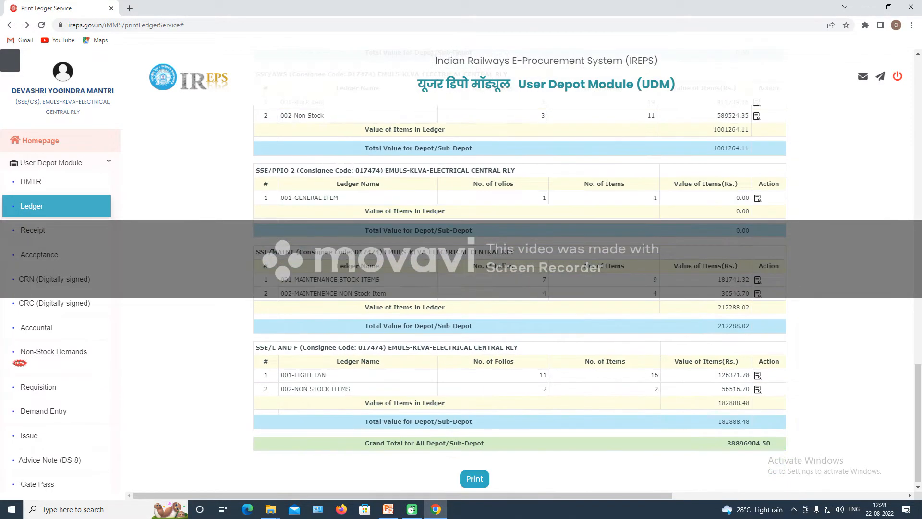
{"action": "scroll", "coordinate": [366, 263], "scroll_direction": "up", "scroll_amount": 2}
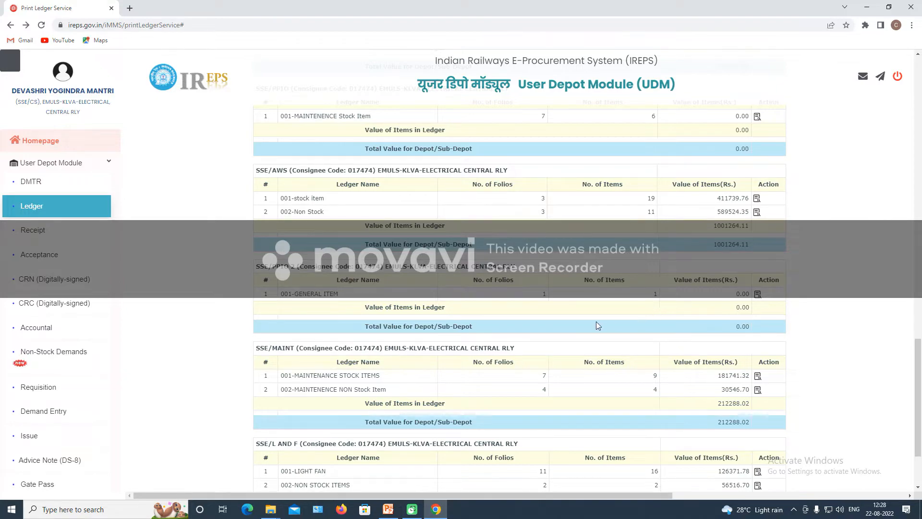
{"action": "scroll", "coordinate": [545, 331], "scroll_direction": "up", "scroll_amount": 15}
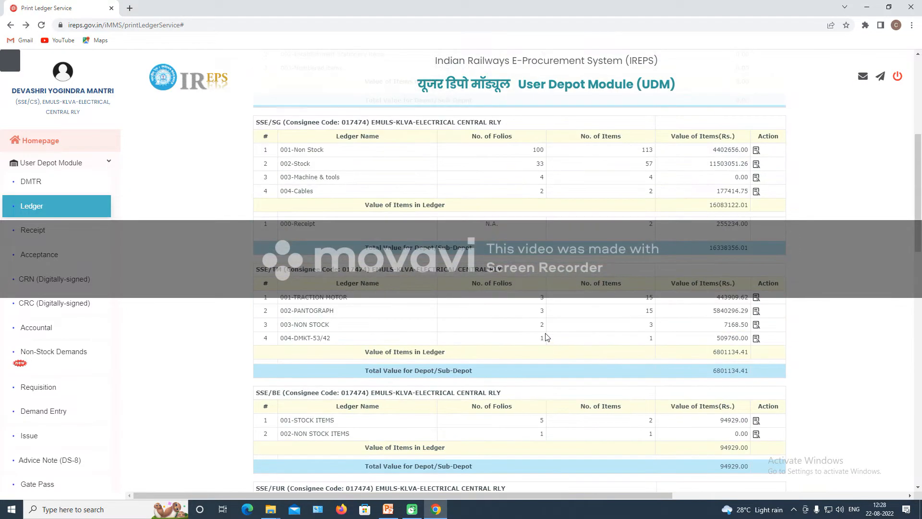
{"action": "scroll", "coordinate": [545, 336], "scroll_direction": "up", "scroll_amount": 10}
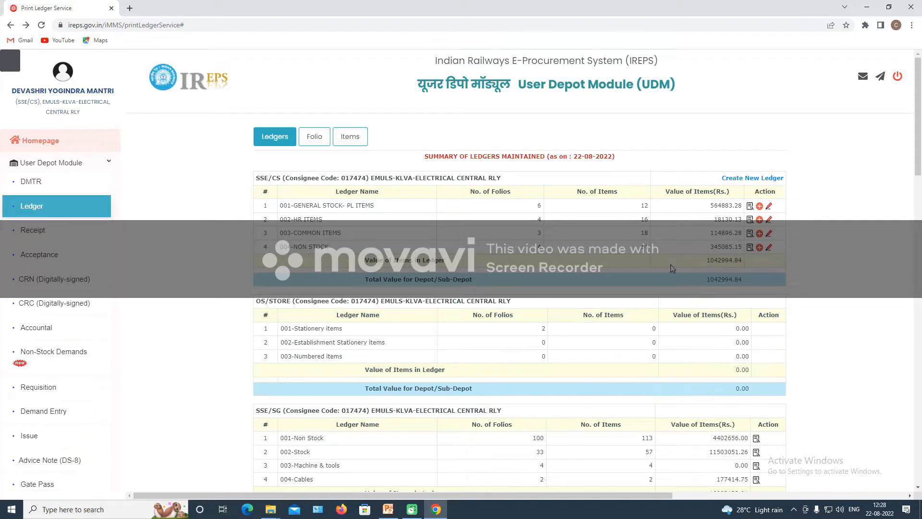
Create SSE/CS ledger 005 with a ledger name and save it.
{"action": "left_click", "coordinate": [753, 178]}
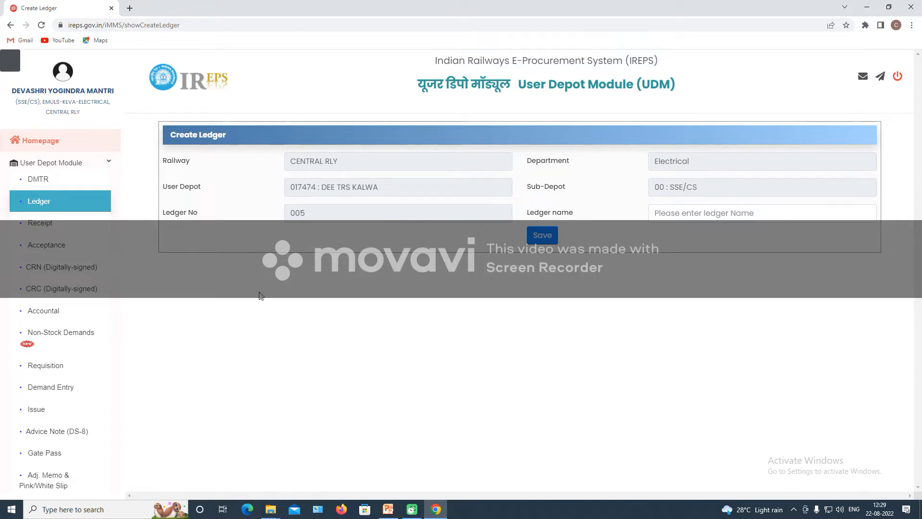
{"action": "left_click", "coordinate": [699, 215]}
{"action": "type", "text": "DEVASHRI"}
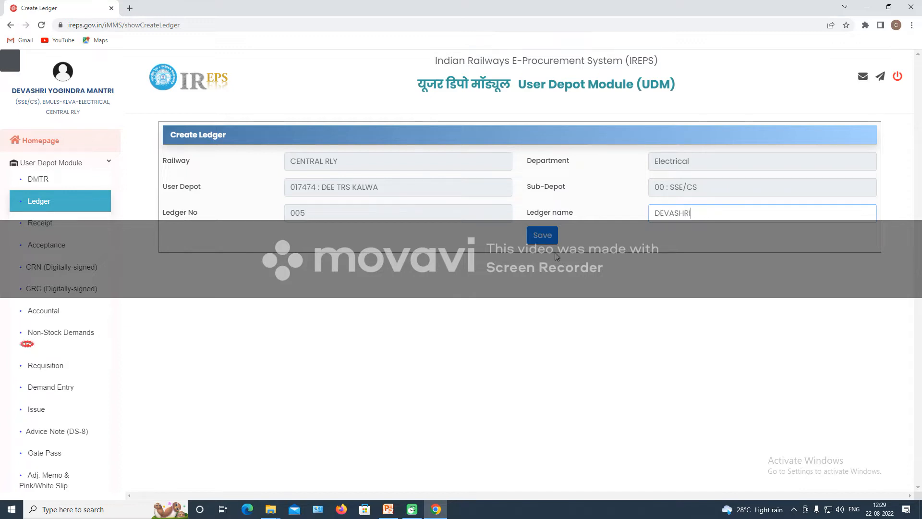
{"action": "left_click", "coordinate": [549, 237]}
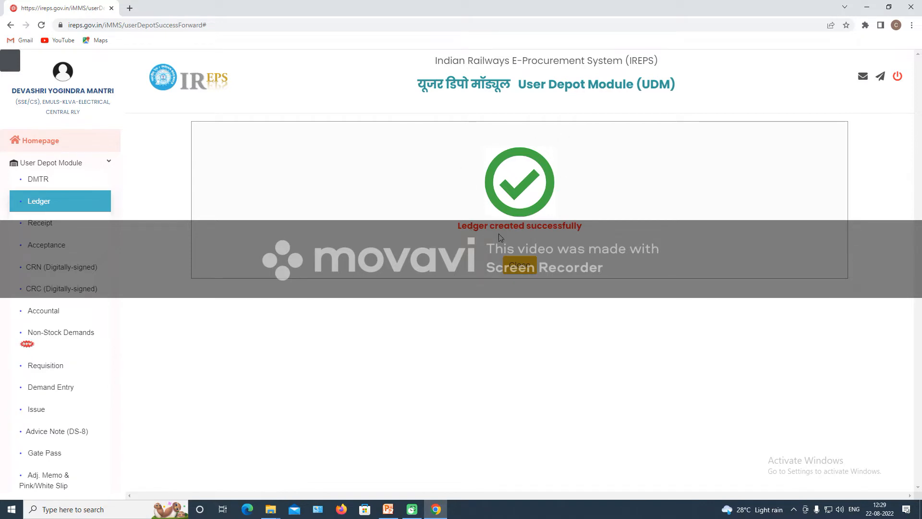
Close the success message and reopen the Ledger summary showing ledger 005 with zero folios.
{"action": "left_click", "coordinate": [521, 268]}
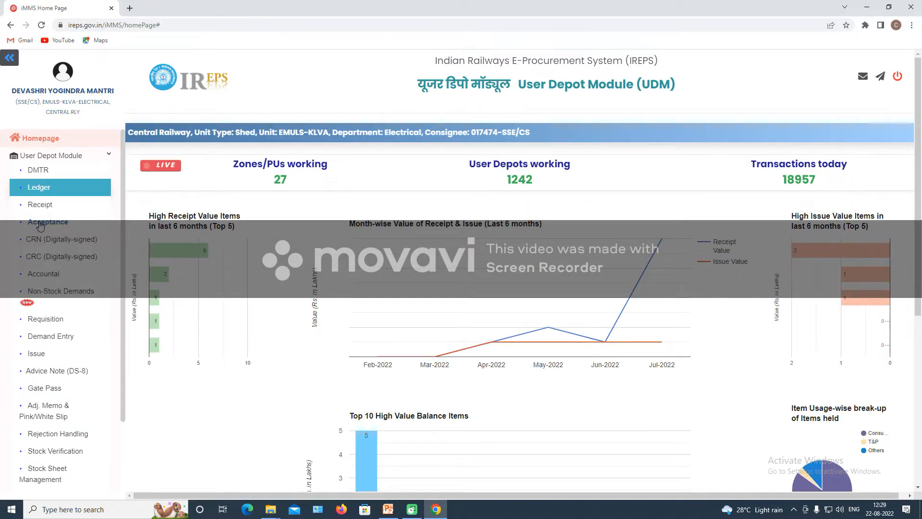
{"action": "left_click", "coordinate": [38, 192]}
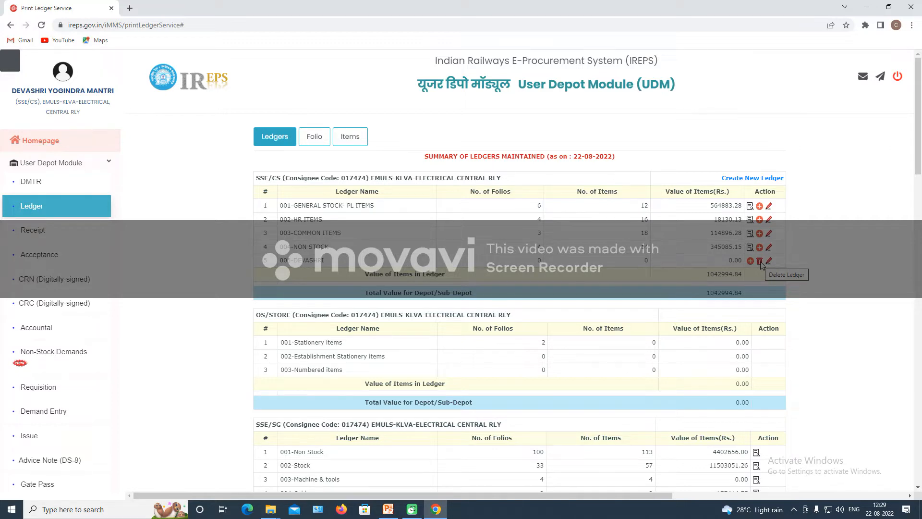
{"action": "left_click", "coordinate": [315, 136]}
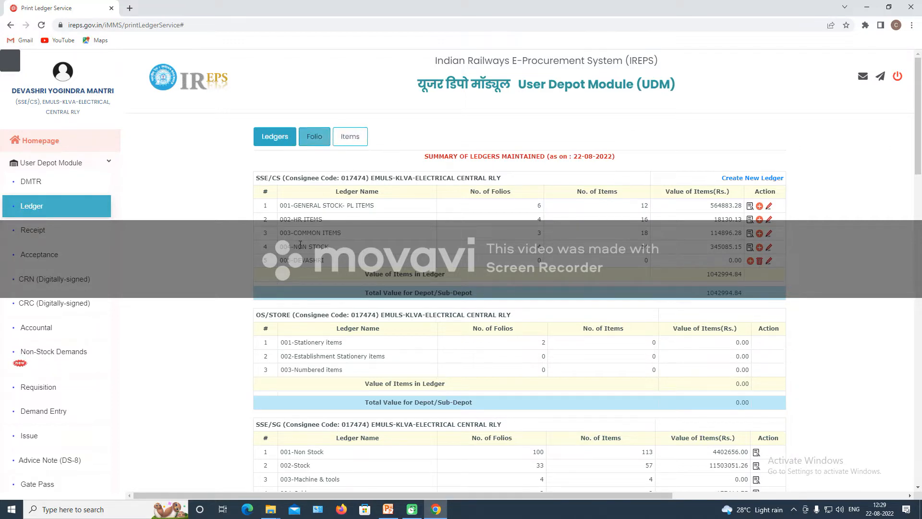
List all 17 ledger folios with 100 entries shown, then start Create New Ledger Folio.
{"action": "left_click", "coordinate": [317, 138]}
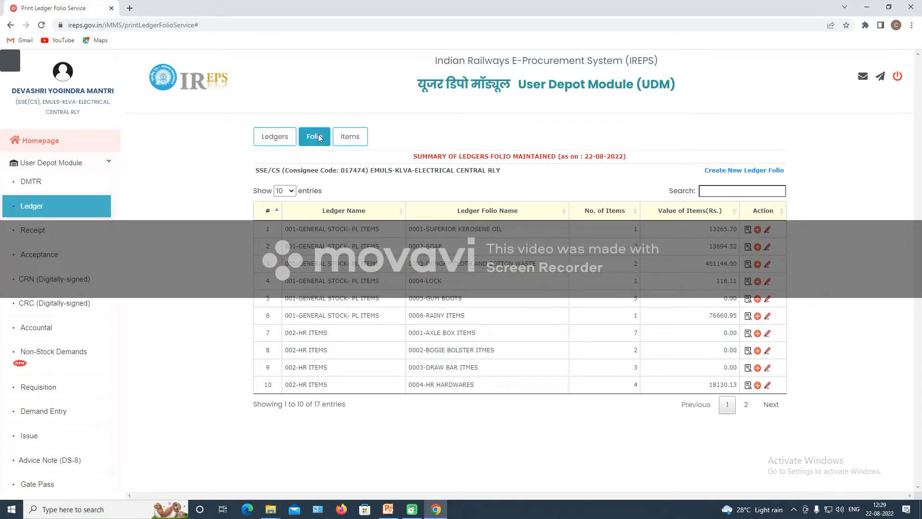
{"action": "left_click", "coordinate": [291, 191]}
{"action": "left_click", "coordinate": [287, 235]}
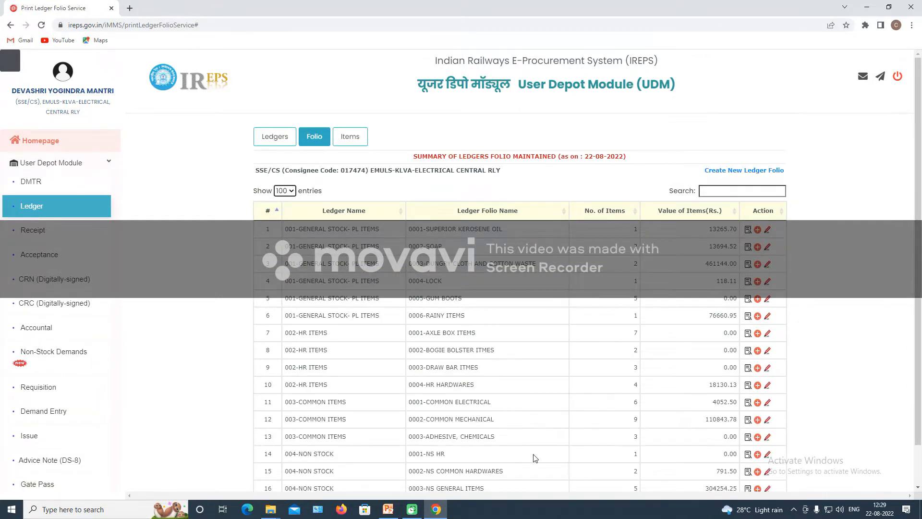
{"action": "scroll", "coordinate": [536, 459], "scroll_direction": "down", "scroll_amount": 1}
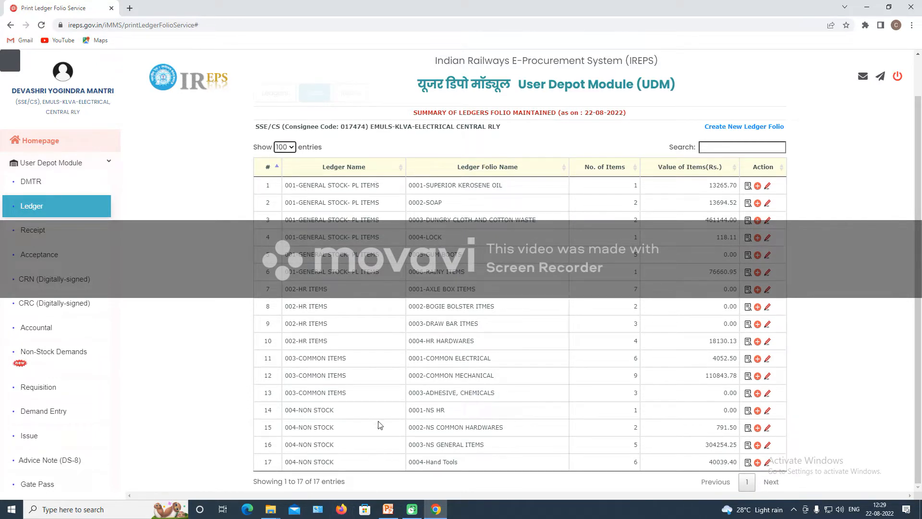
{"action": "scroll", "coordinate": [380, 390], "scroll_direction": "up", "scroll_amount": 1}
{"action": "scroll", "coordinate": [379, 391], "scroll_direction": "down", "scroll_amount": 1}
{"action": "left_click", "coordinate": [767, 128]}
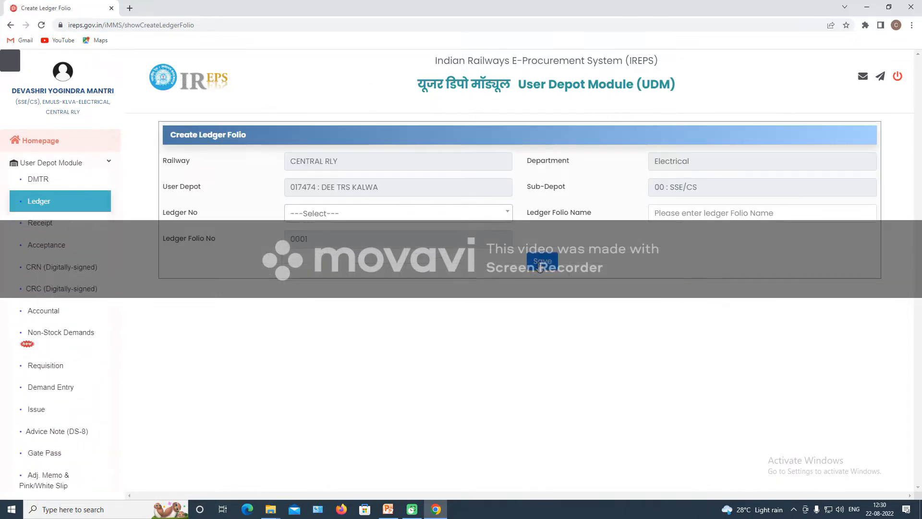
Create folio 0001 under ledger 005 with a typed folio name and save it.
{"action": "left_click", "coordinate": [304, 216]}
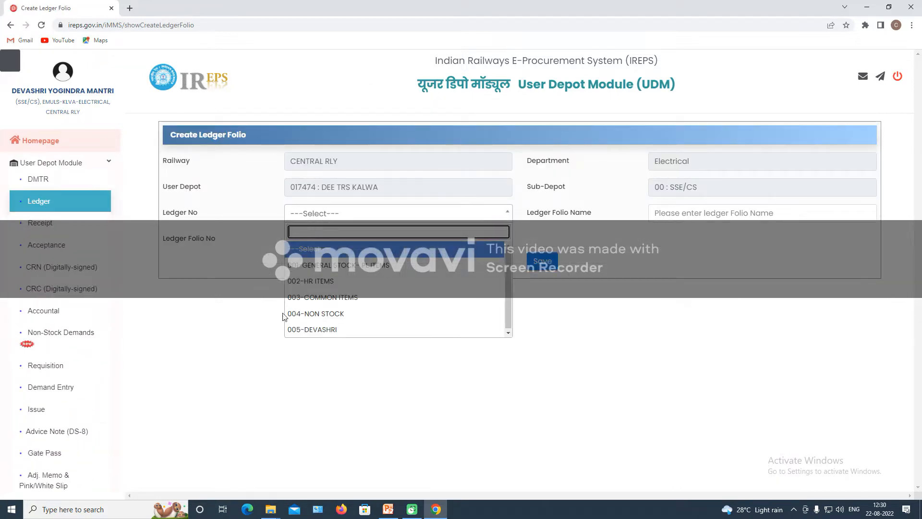
{"action": "left_click", "coordinate": [312, 331]}
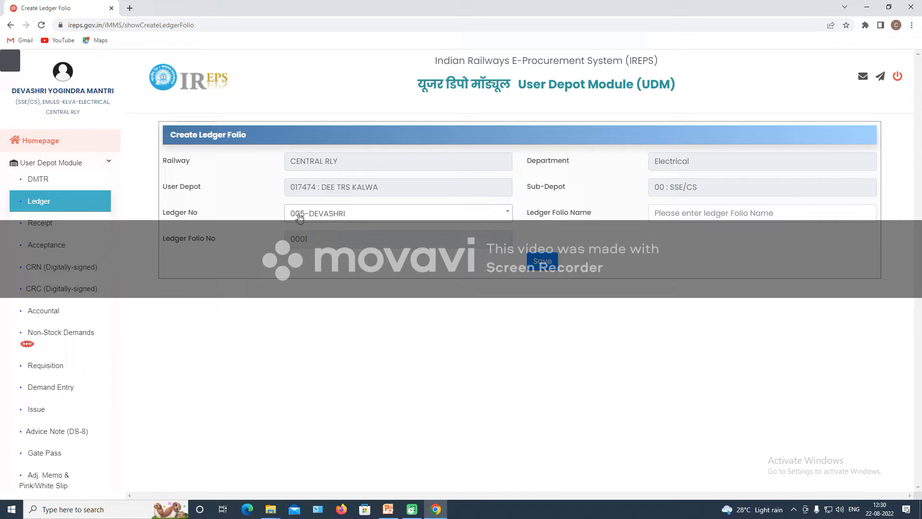
{"action": "left_click", "coordinate": [676, 216]}
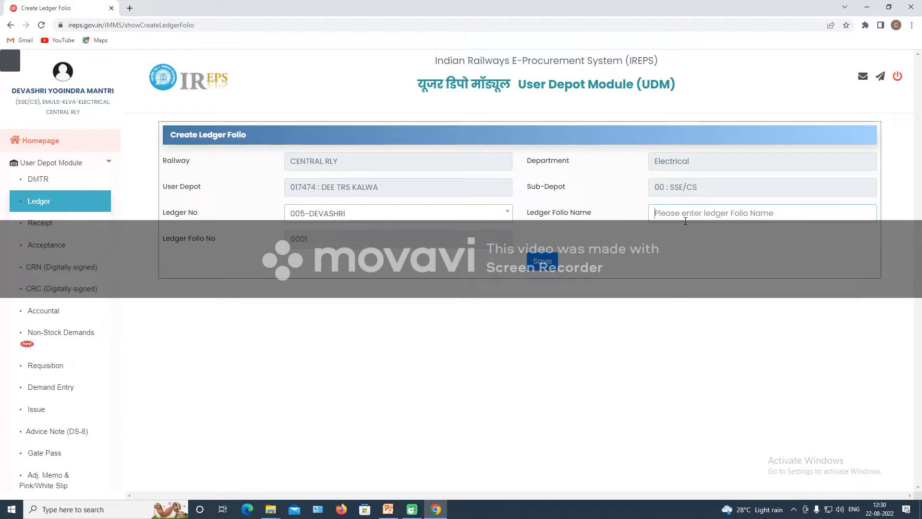
{"action": "type", "text": "MANT"}
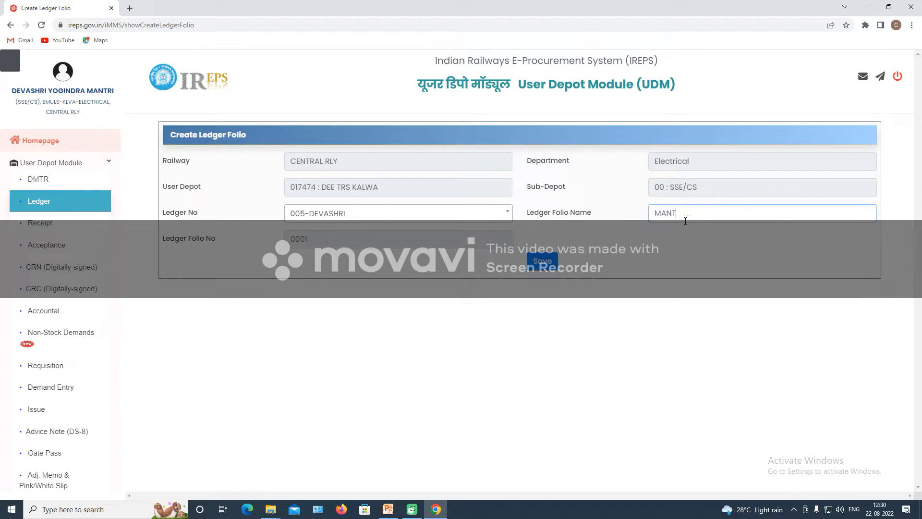
{"action": "type", "text": "R"}
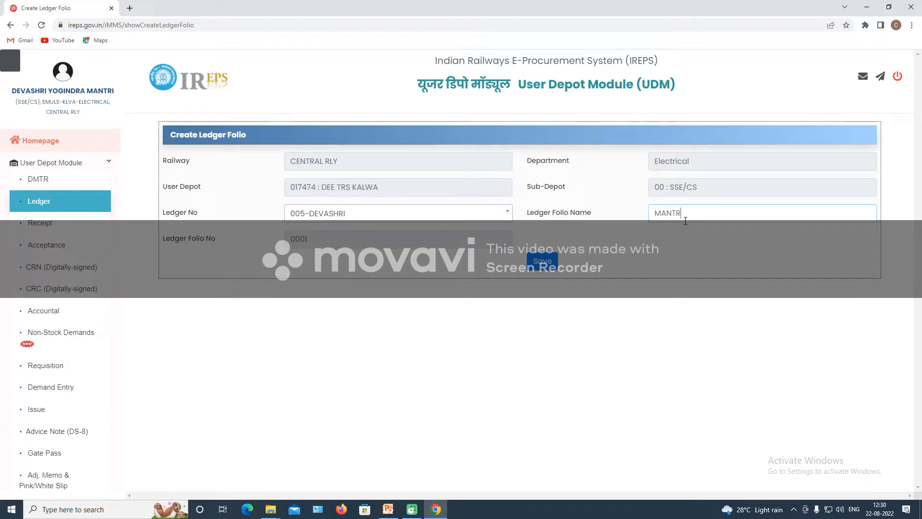
{"action": "key", "text": "BackSpace"}
{"action": "key", "text": "BackSpace"}
{"action": "key", "text": "BackSpace"}
{"action": "key", "text": "BackSpace"}
{"action": "key", "text": "BackSpace"}
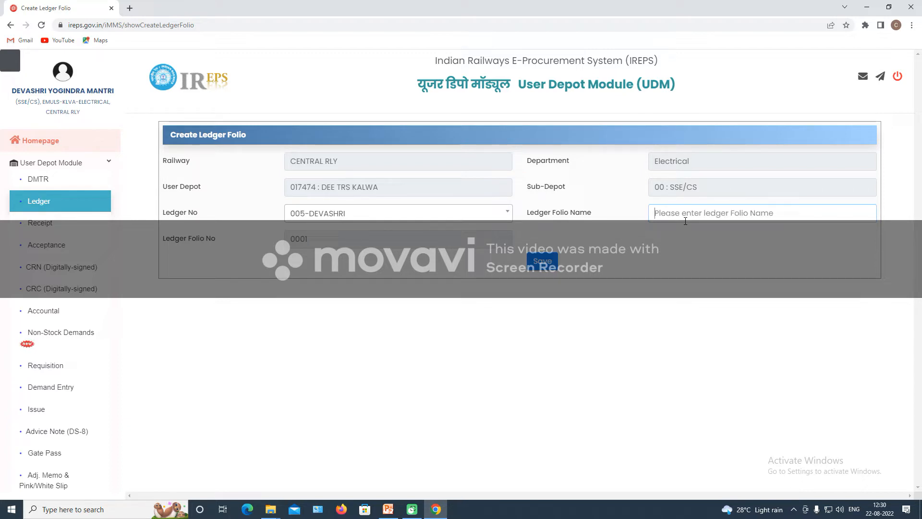
{"action": "type", "text": "YOGIB"}
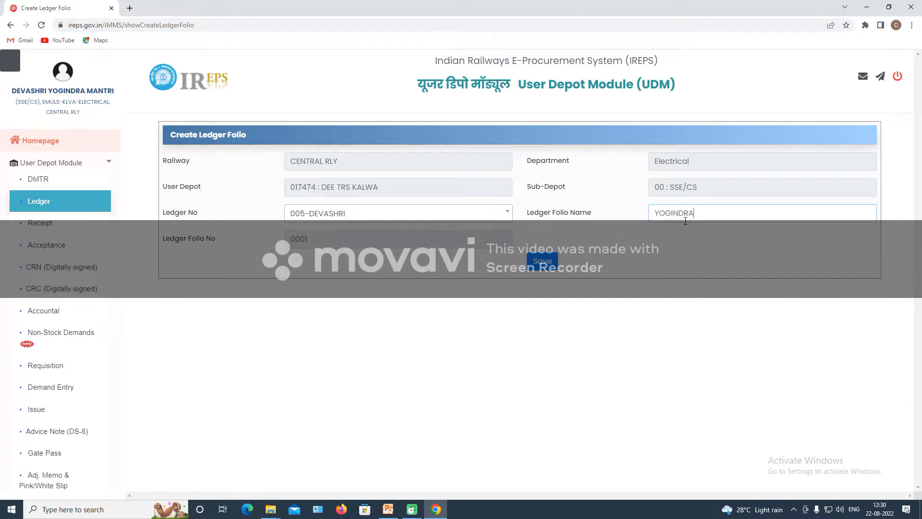
{"action": "left_click", "coordinate": [542, 261]}
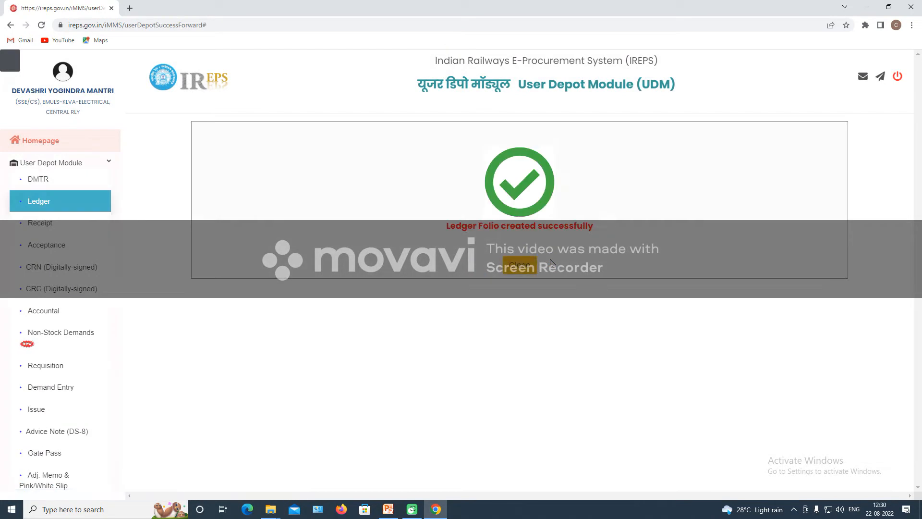
Close the confirmation and list all 18 folios on one page, including new folio 0001.
{"action": "left_click", "coordinate": [521, 264]}
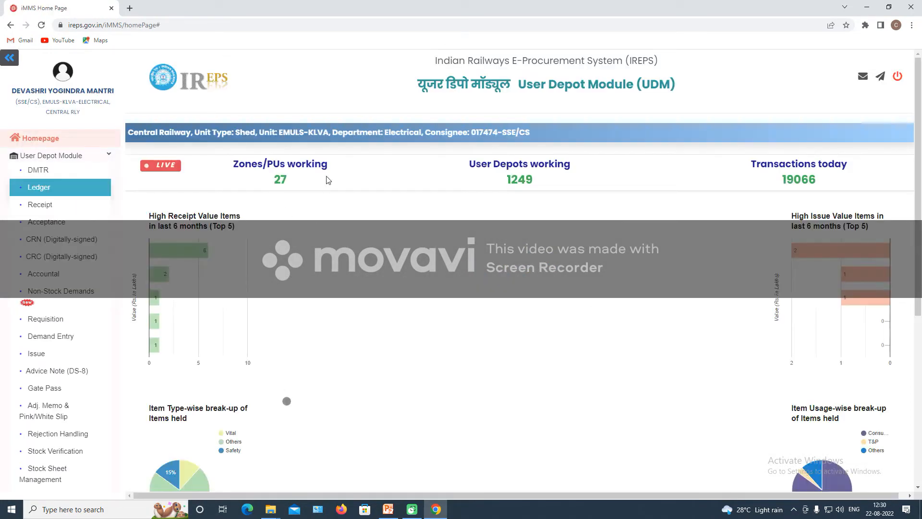
{"action": "left_click", "coordinate": [41, 190]}
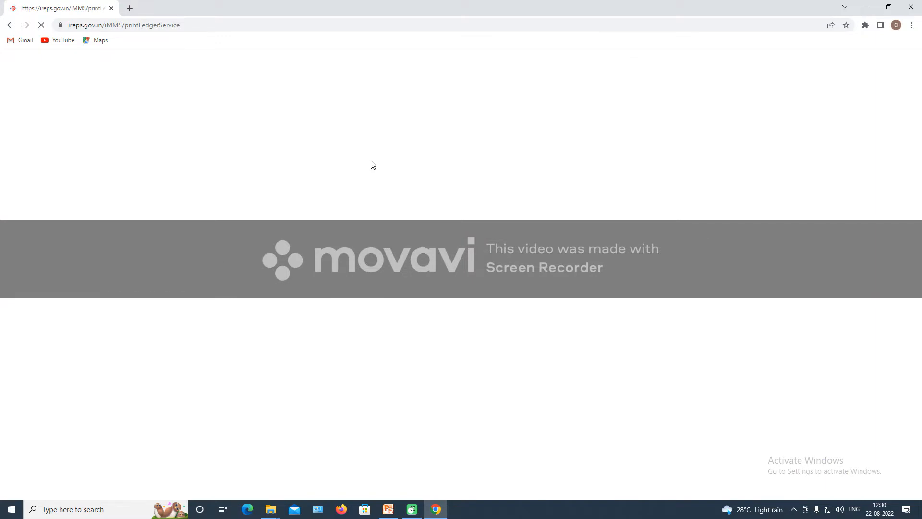
{"action": "left_click", "coordinate": [304, 136]}
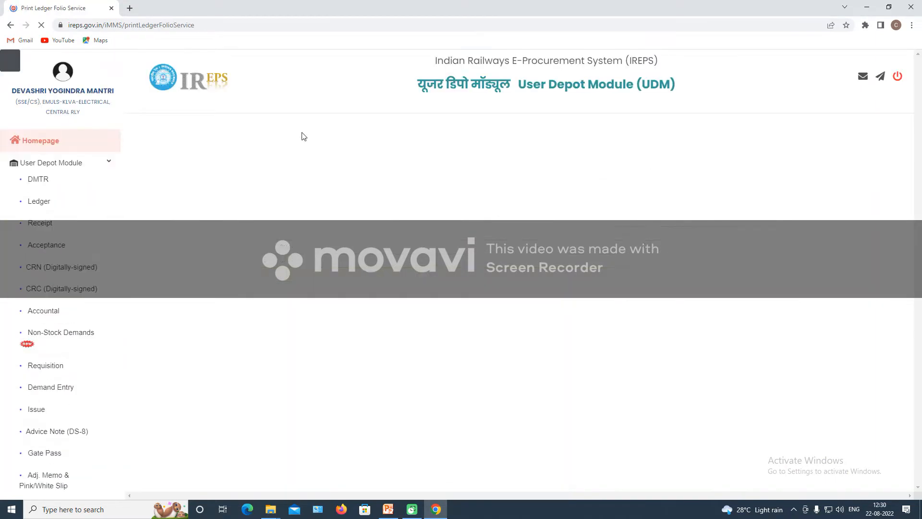
{"action": "left_click", "coordinate": [284, 190]}
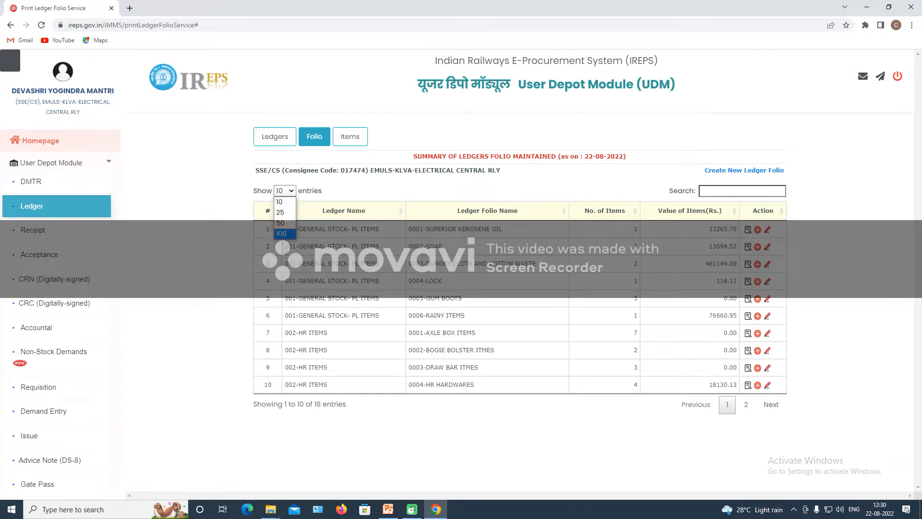
{"action": "left_click", "coordinate": [282, 234]}
{"action": "scroll", "coordinate": [619, 179], "scroll_direction": "down", "scroll_amount": 1}
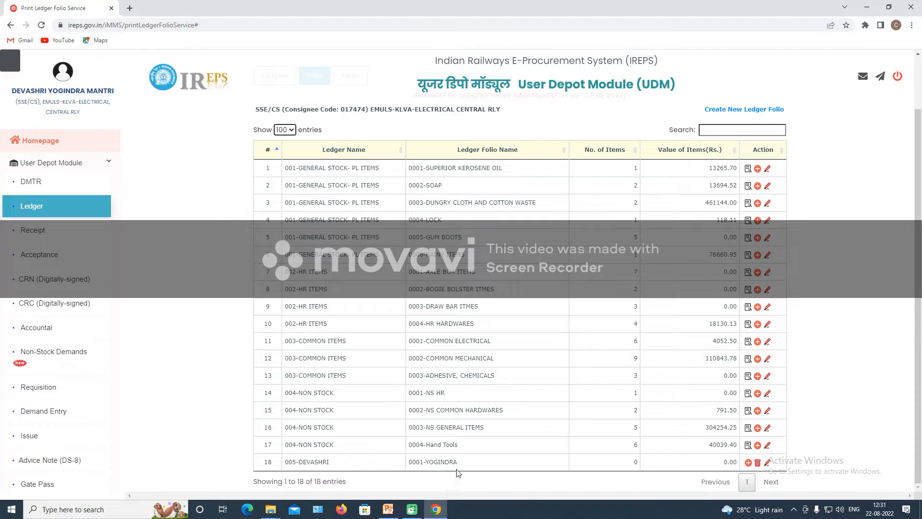
{"action": "left_click", "coordinate": [10, 25]}
Return to the ledgers summary and list all 60 folio items on one page, scrolling through them.
{"action": "left_click", "coordinate": [10, 25]}
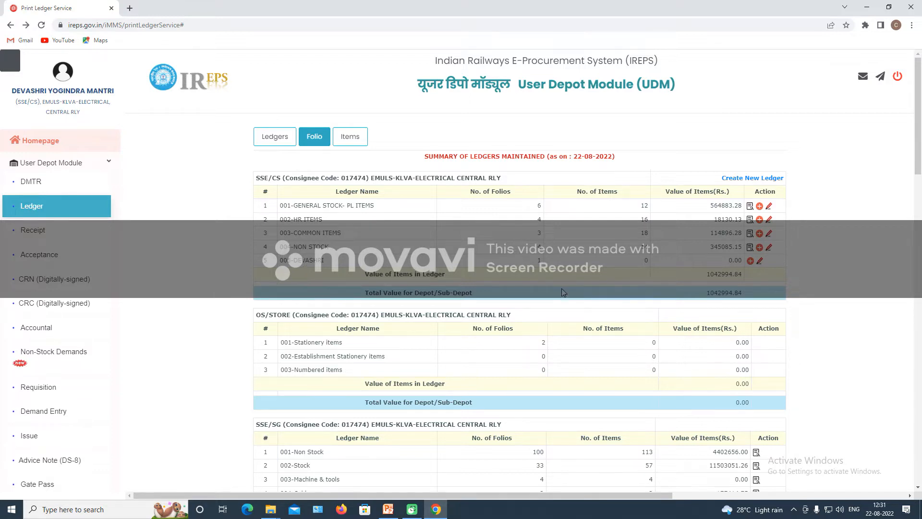
{"action": "left_click", "coordinate": [347, 137]}
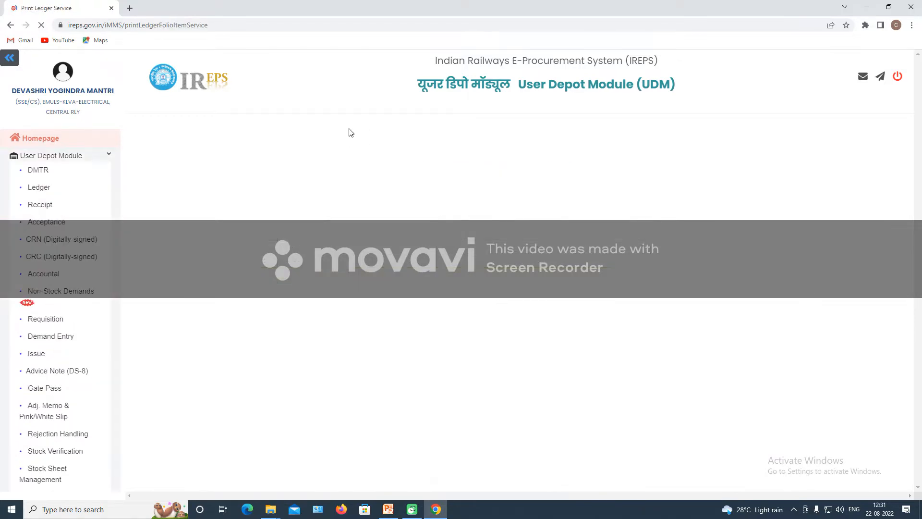
{"action": "left_click", "coordinate": [285, 191]}
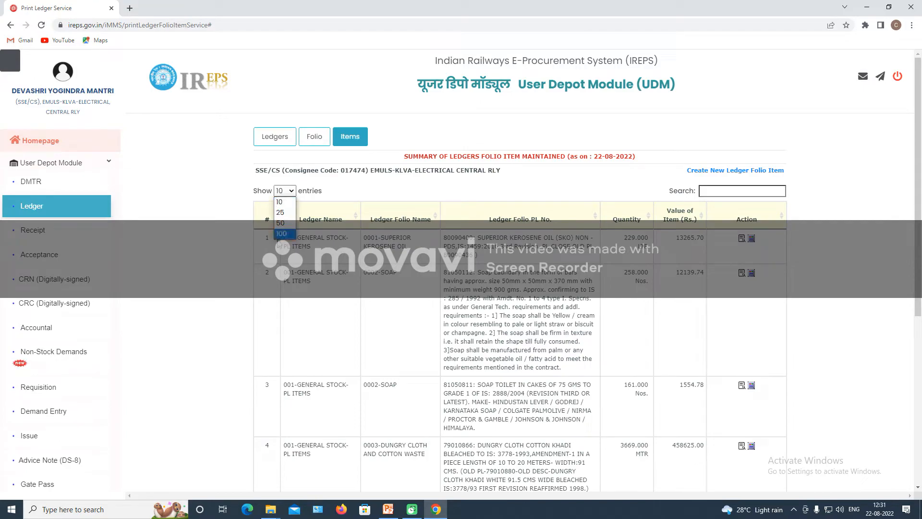
{"action": "left_click", "coordinate": [282, 237]}
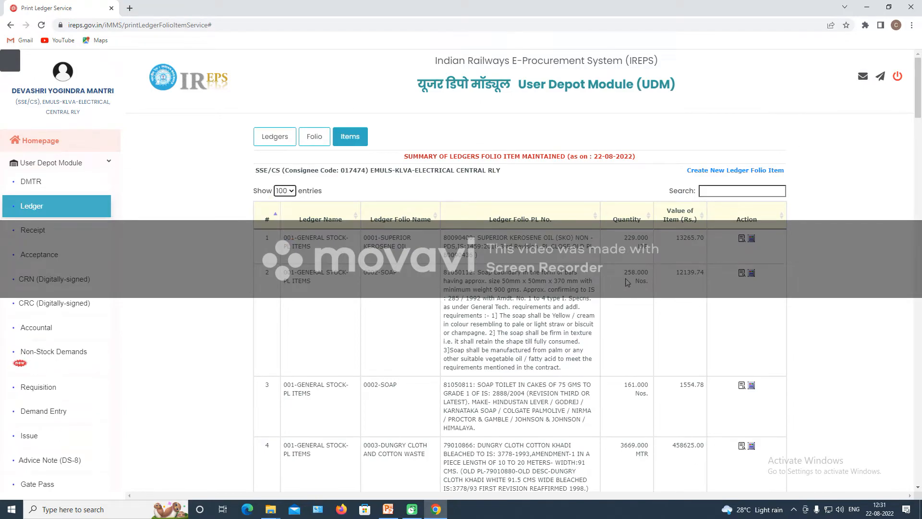
{"action": "scroll", "coordinate": [533, 320], "scroll_direction": "down", "scroll_amount": 20}
{"action": "scroll", "coordinate": [533, 321], "scroll_direction": "down", "scroll_amount": 20}
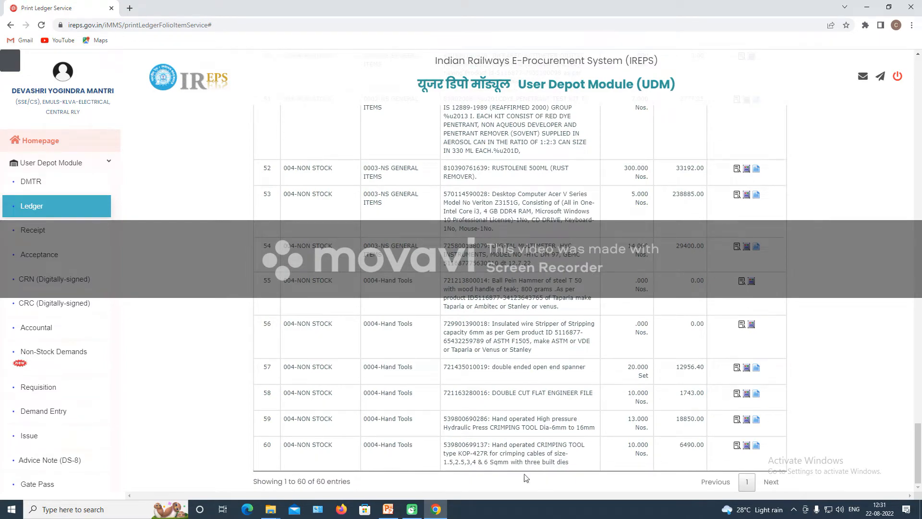
{"action": "scroll", "coordinate": [365, 414], "scroll_direction": "up", "scroll_amount": 10}
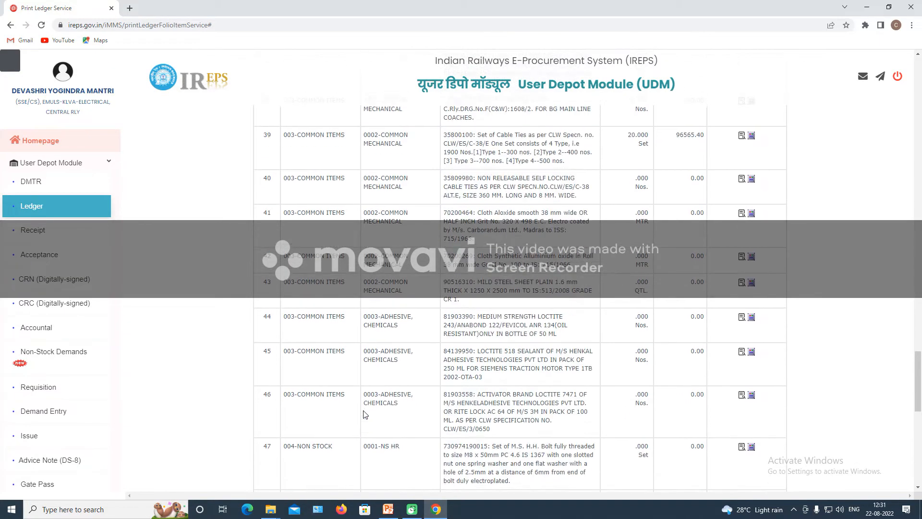
{"action": "scroll", "coordinate": [365, 414], "scroll_direction": "up", "scroll_amount": 15}
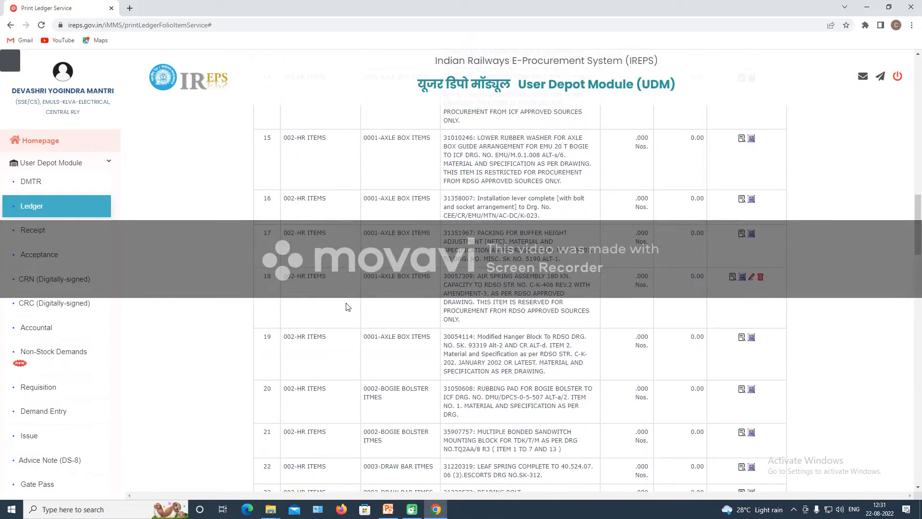
{"action": "scroll", "coordinate": [348, 306], "scroll_direction": "up", "scroll_amount": 10}
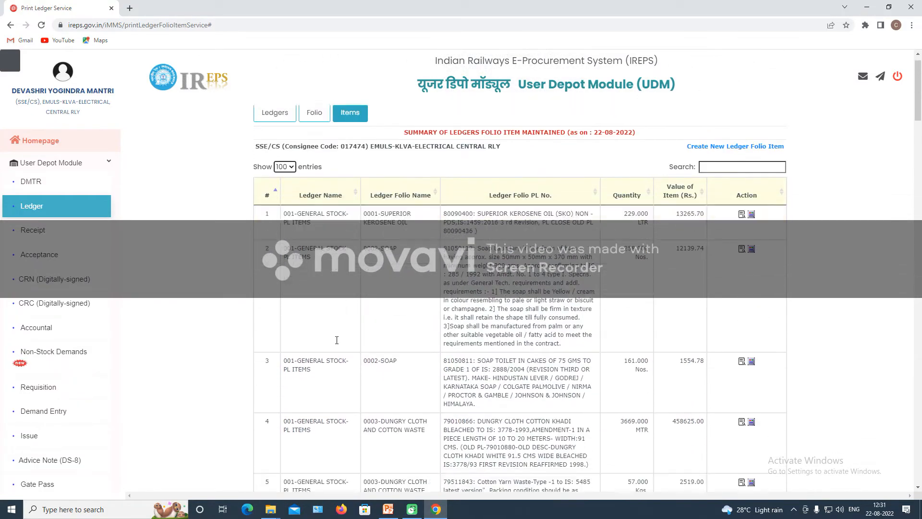
{"action": "scroll", "coordinate": [337, 340], "scroll_direction": "down", "scroll_amount": 20}
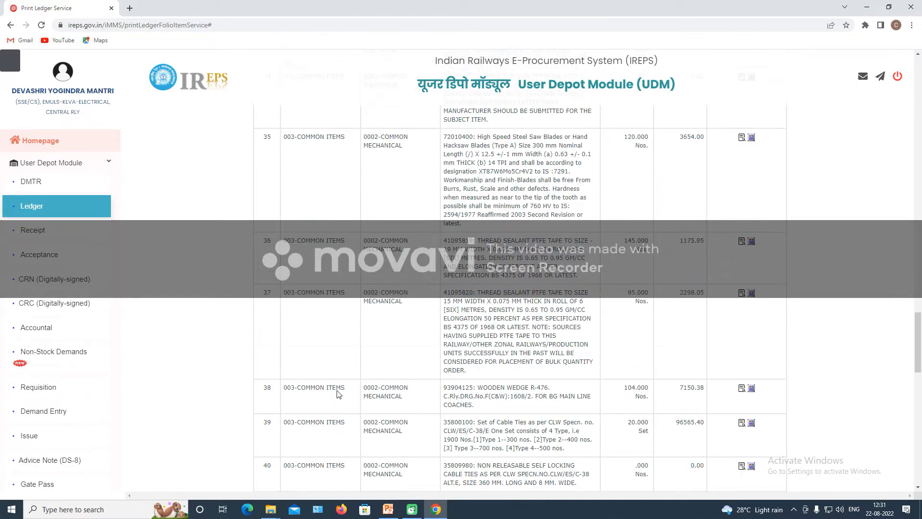
{"action": "scroll", "coordinate": [338, 394], "scroll_direction": "down", "scroll_amount": 20}
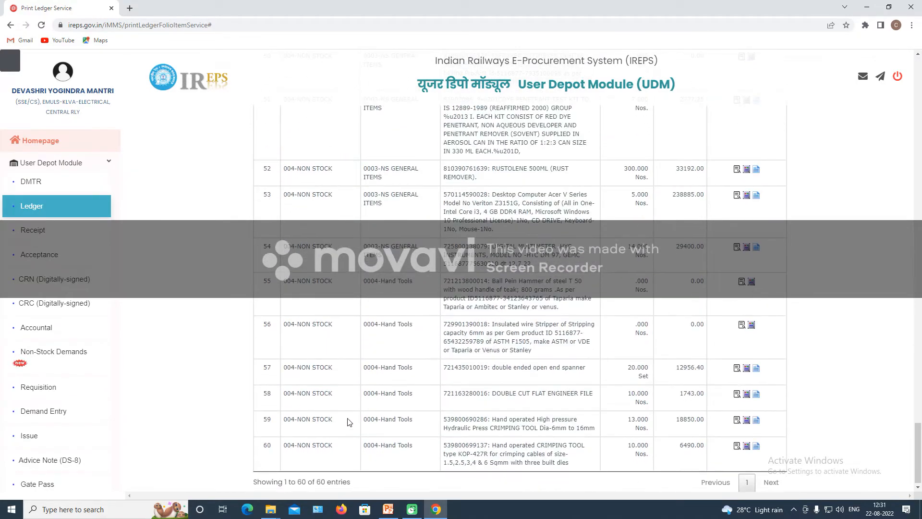
{"action": "scroll", "coordinate": [349, 422], "scroll_direction": "up", "scroll_amount": 20}
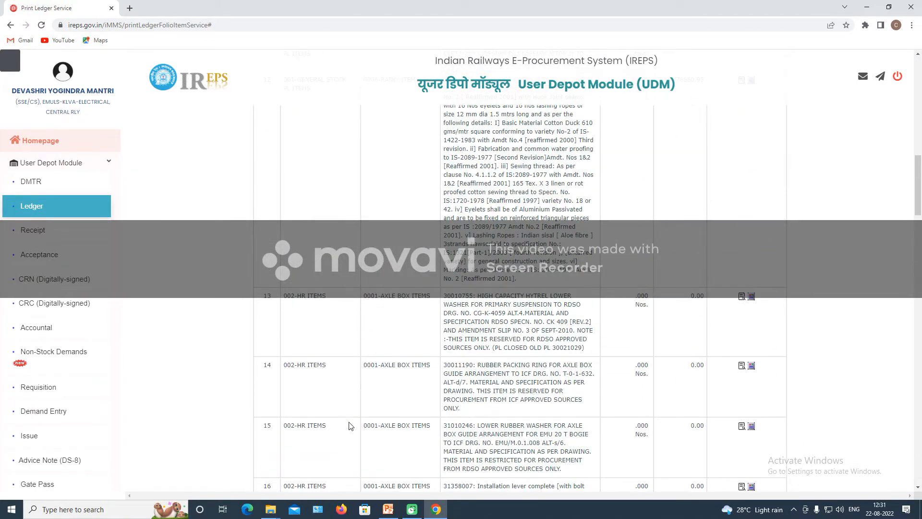
{"action": "scroll", "coordinate": [349, 425], "scroll_direction": "up", "scroll_amount": 10}
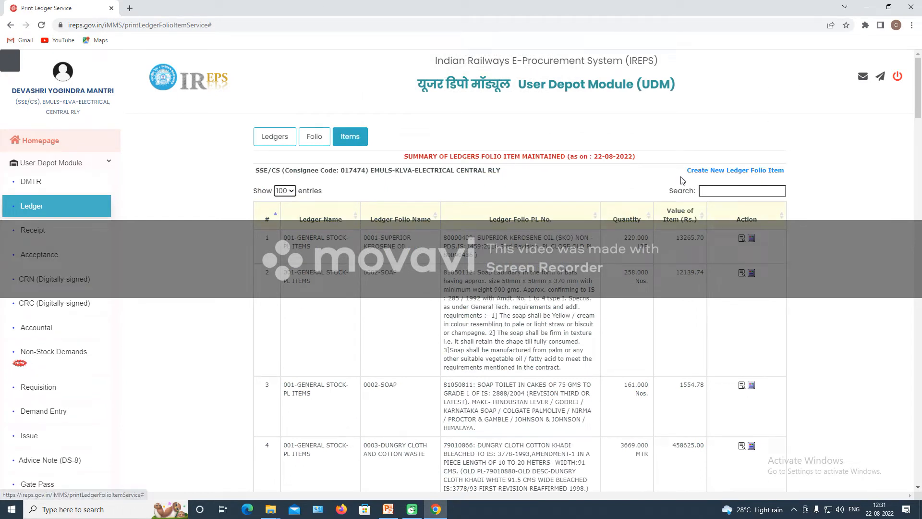
Open the new folio item form, then leave it for the summary of ledgers maintained.
{"action": "left_click", "coordinate": [758, 172]}
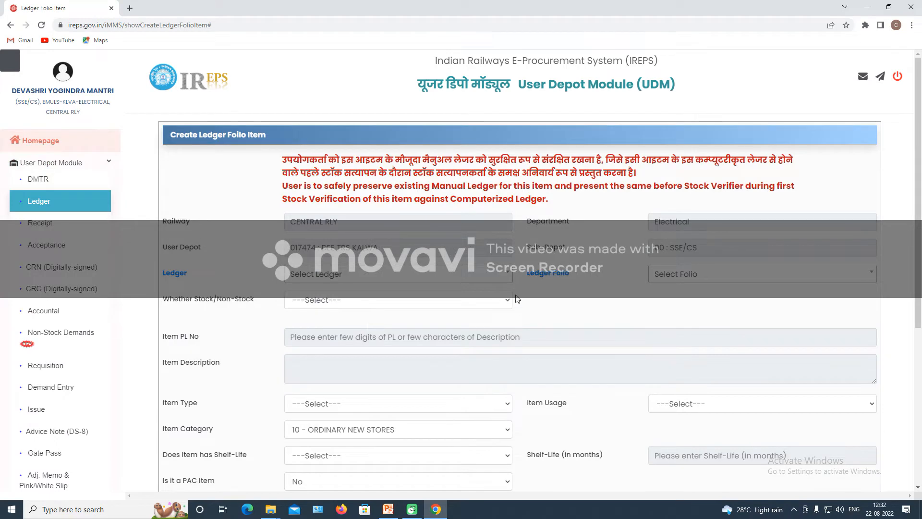
{"action": "scroll", "coordinate": [574, 377], "scroll_direction": "down", "scroll_amount": 5}
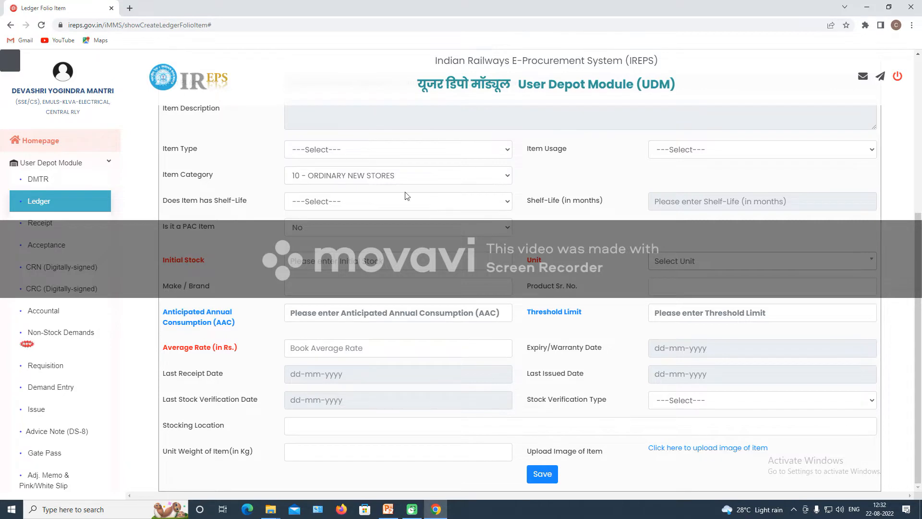
{"action": "scroll", "coordinate": [432, 349], "scroll_direction": "up", "scroll_amount": 5}
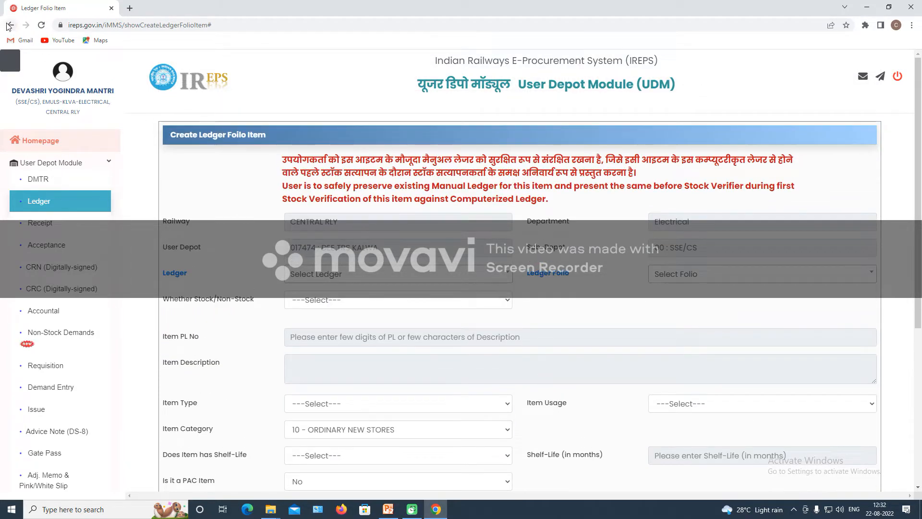
{"action": "left_click", "coordinate": [45, 203]}
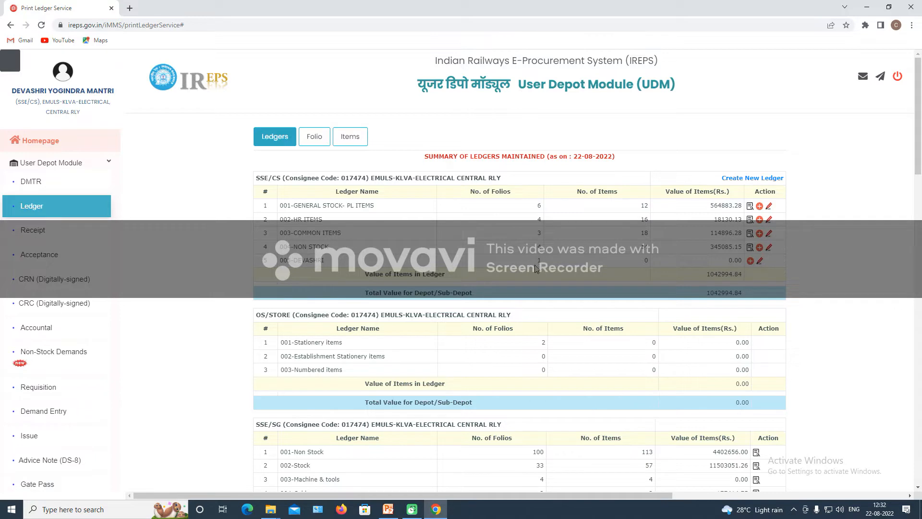
Show the Folio summary at 100 rows per page, listing all 18 folios including empty 0001.
{"action": "left_click", "coordinate": [314, 136]}
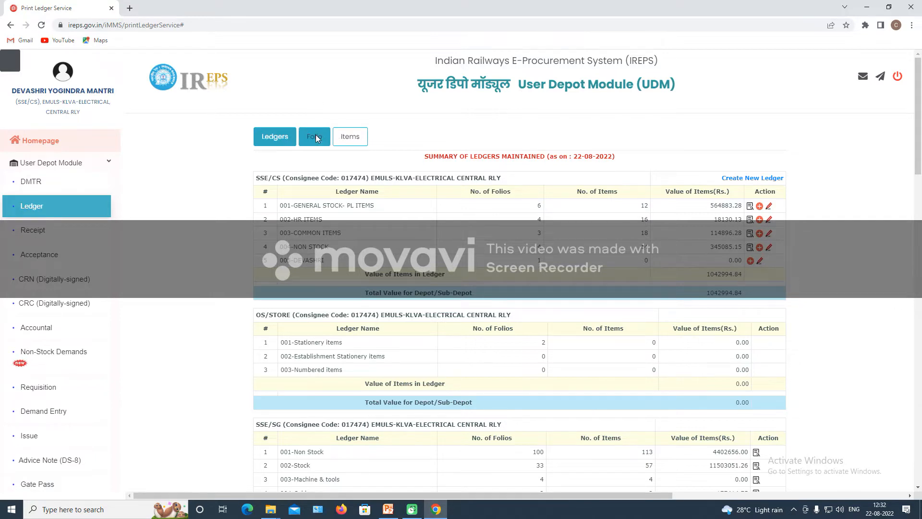
{"action": "left_click", "coordinate": [284, 191]}
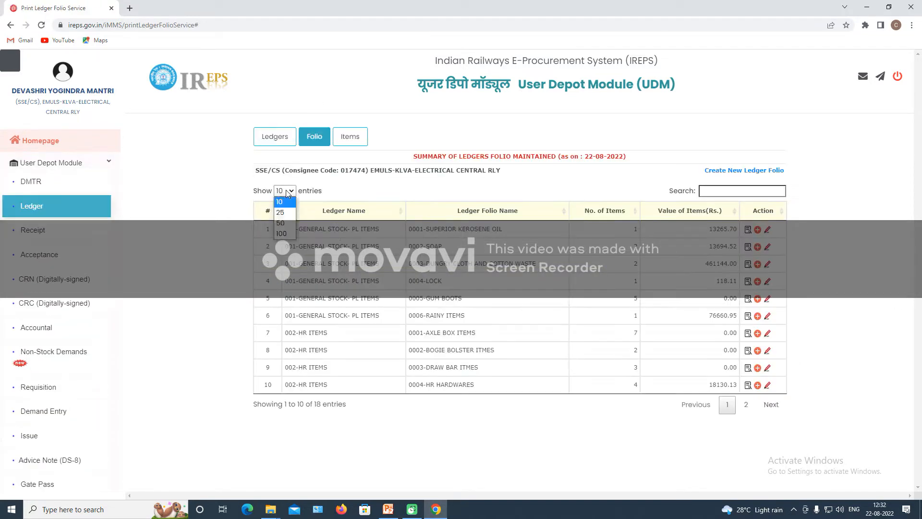
{"action": "left_click", "coordinate": [284, 238]}
{"action": "scroll", "coordinate": [602, 320], "scroll_direction": "down", "scroll_amount": 1}
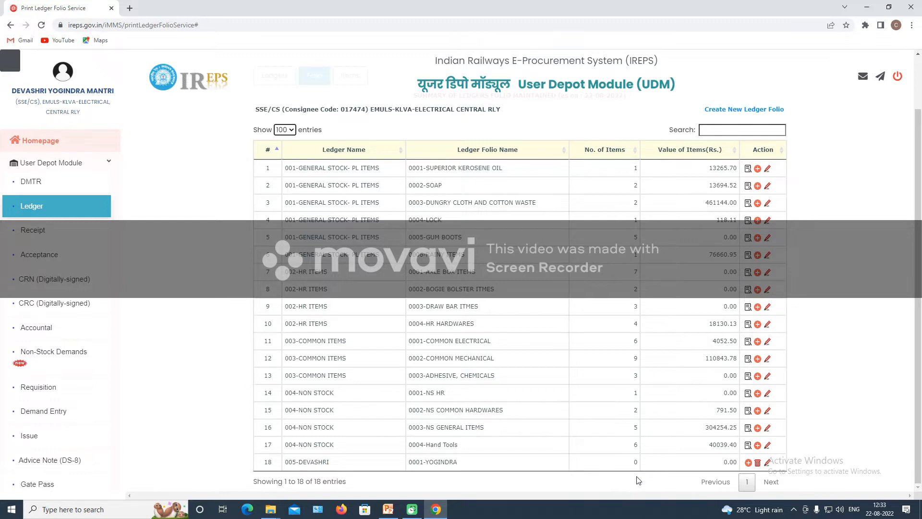
Delete empty folio 0001 of ledger 005 in row 18, then relist the remaining 17 folios.
{"action": "left_click", "coordinate": [758, 463]}
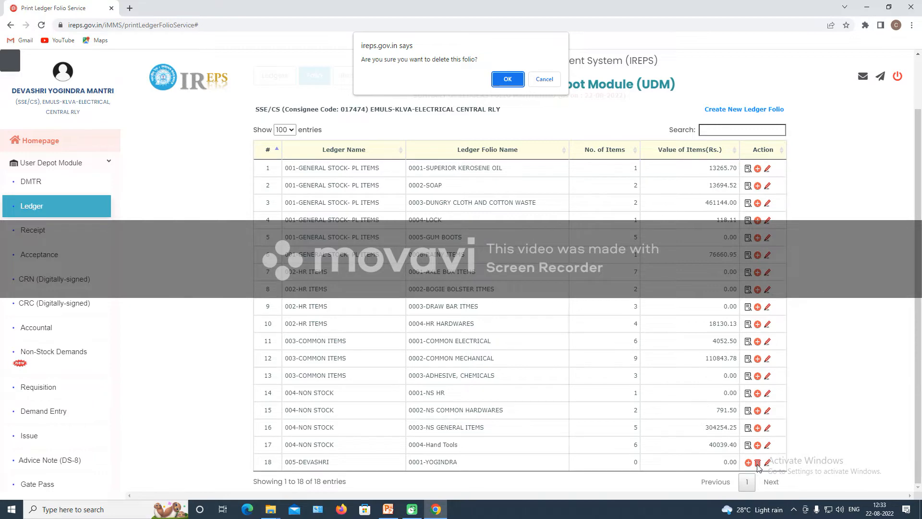
{"action": "left_click", "coordinate": [506, 86]}
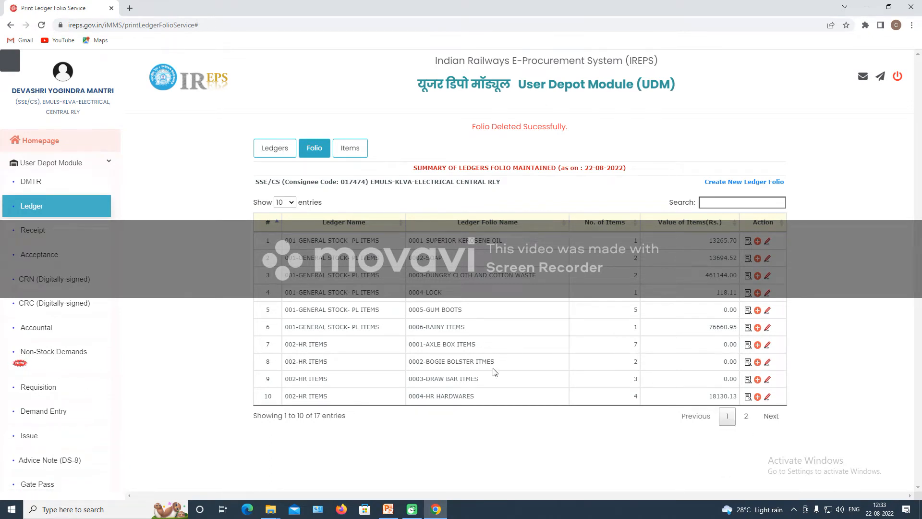
{"action": "left_click", "coordinate": [283, 204]}
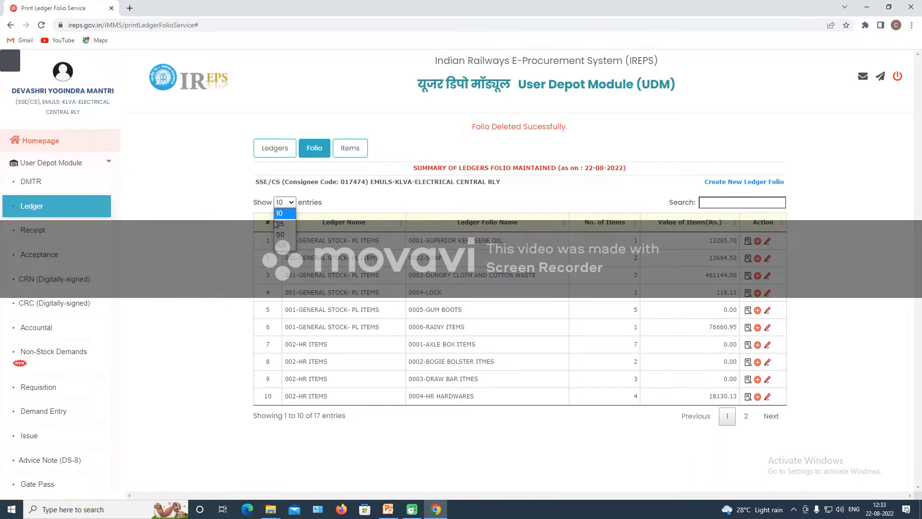
{"action": "left_click", "coordinate": [279, 246]}
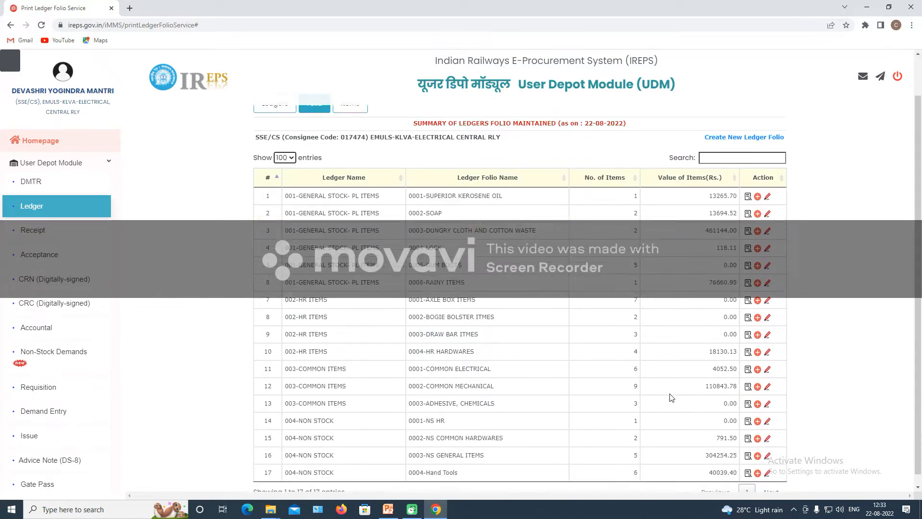
{"action": "scroll", "coordinate": [668, 408], "scroll_direction": "down", "scroll_amount": 2}
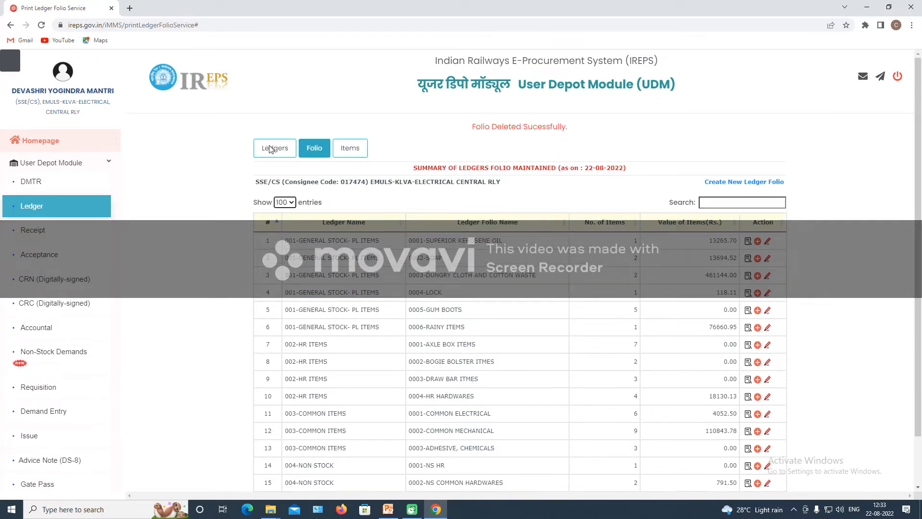
Delete empty ledger 005 from the Ledgers tab, then highlight ledger 004's NON STOCK text.
{"action": "left_click", "coordinate": [271, 147]}
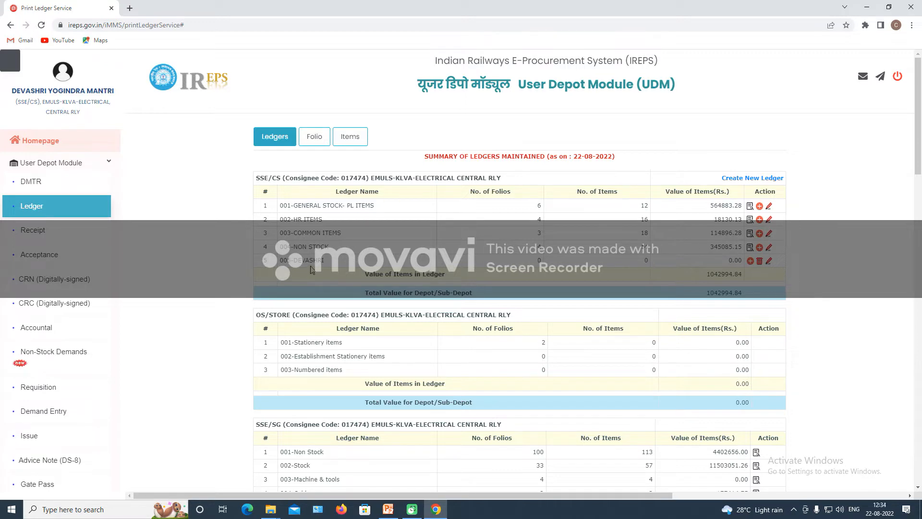
{"action": "left_click", "coordinate": [760, 262]}
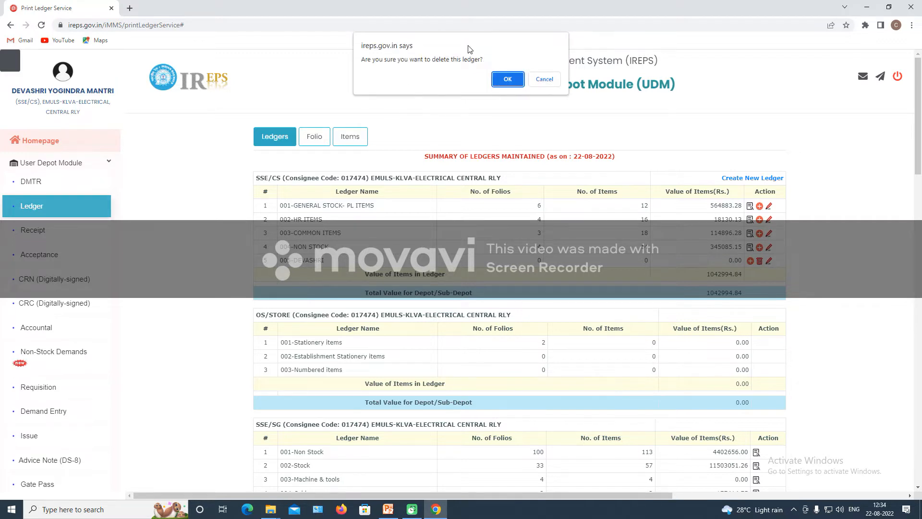
{"action": "left_click", "coordinate": [507, 80]}
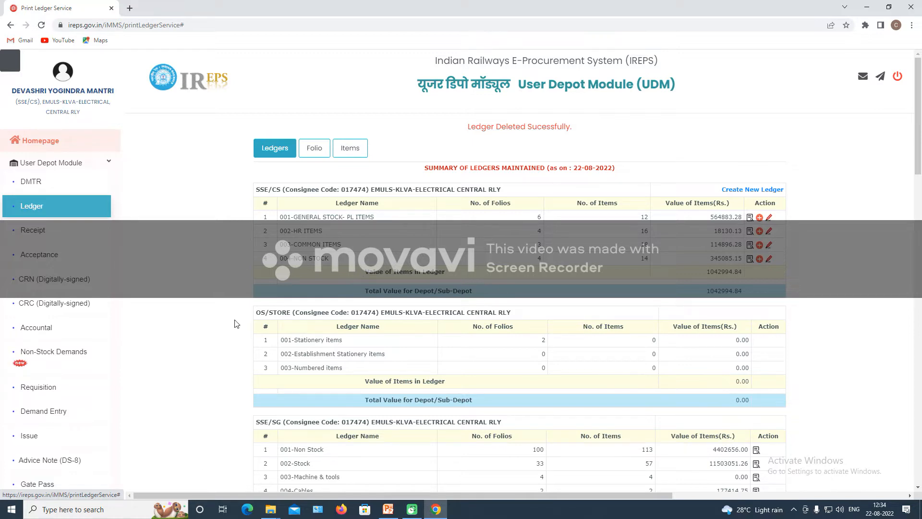
{"action": "left_click", "coordinate": [352, 149]}
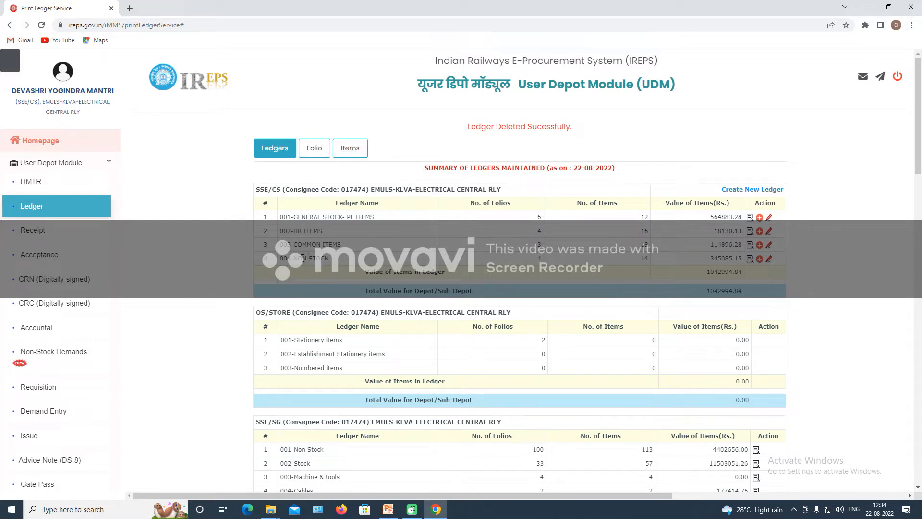
{"action": "left_click_drag", "start_coordinate": [294, 258], "coordinate": [335, 262]}
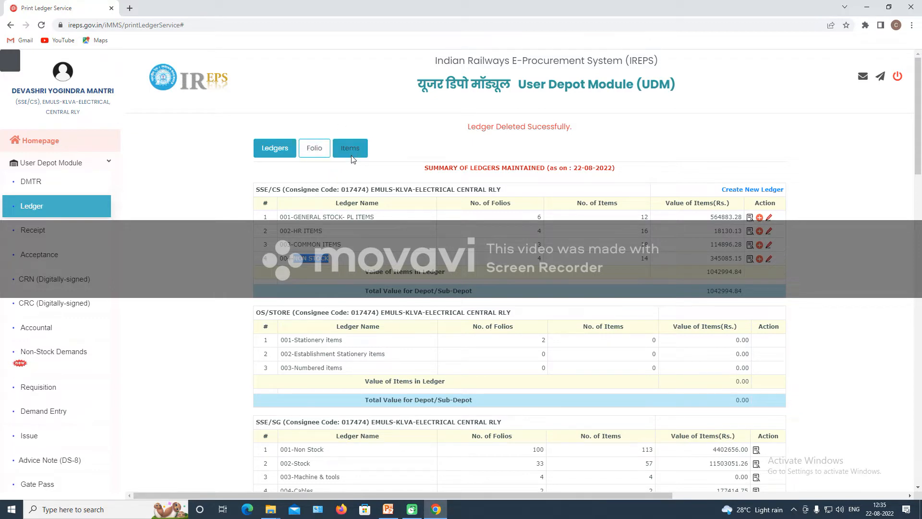
List the 17 remaining folios on one page, scroll through them, then switch to the Items summary.
{"action": "left_click", "coordinate": [314, 148]}
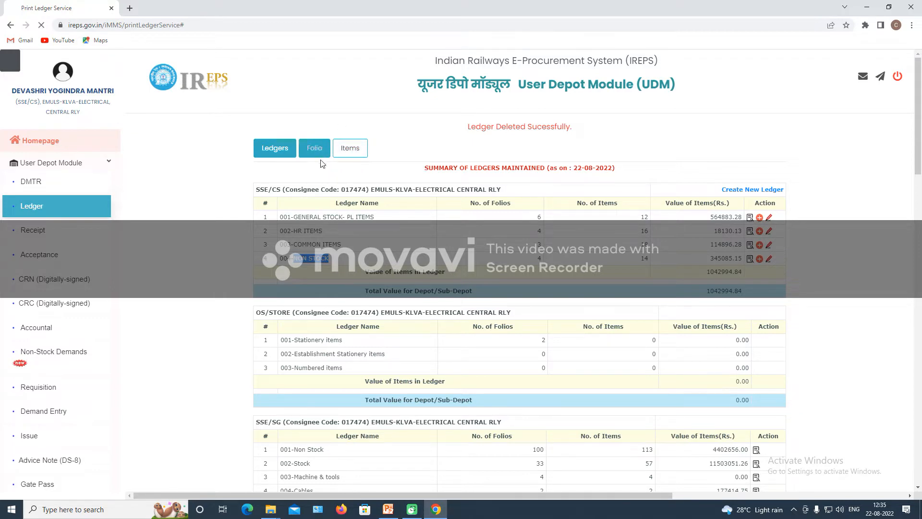
{"action": "left_click", "coordinate": [289, 192]}
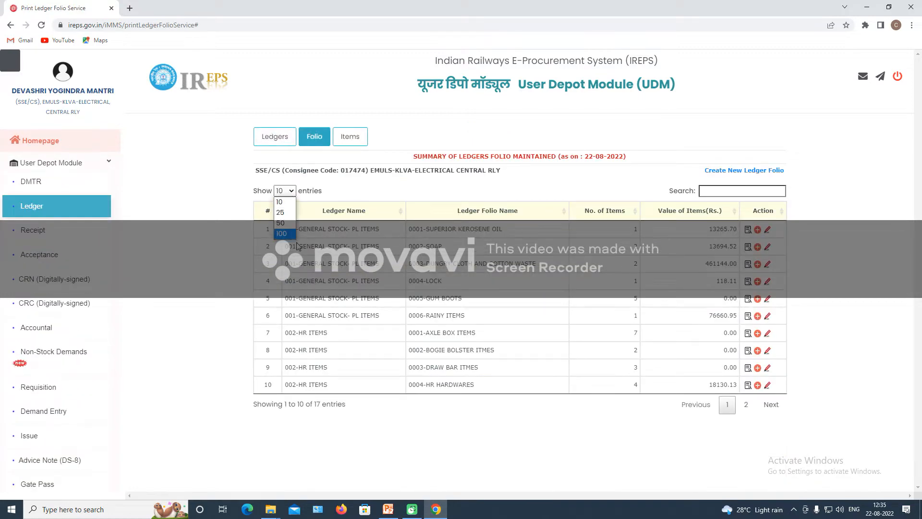
{"action": "left_click", "coordinate": [287, 238]}
{"action": "scroll", "coordinate": [419, 350], "scroll_direction": "down", "scroll_amount": 2}
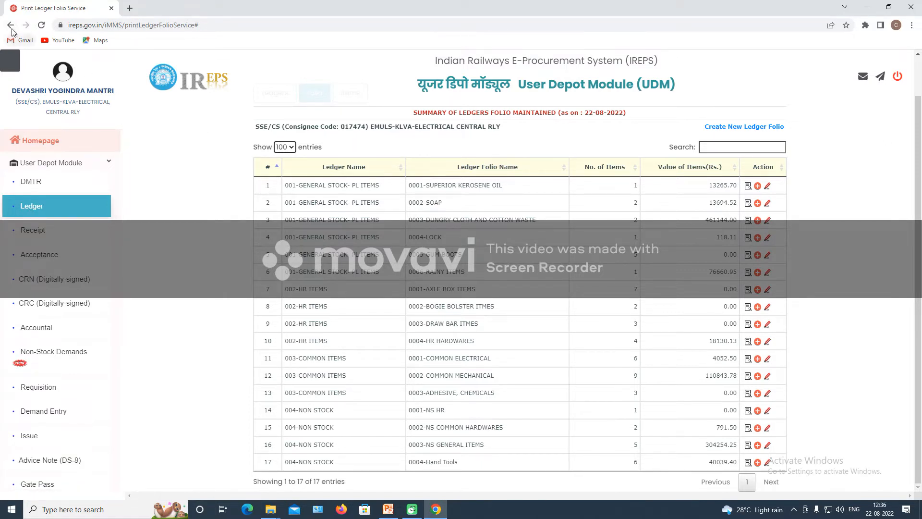
{"action": "scroll", "coordinate": [291, 194], "scroll_direction": "up", "scroll_amount": 1}
{"action": "left_click", "coordinate": [353, 137]}
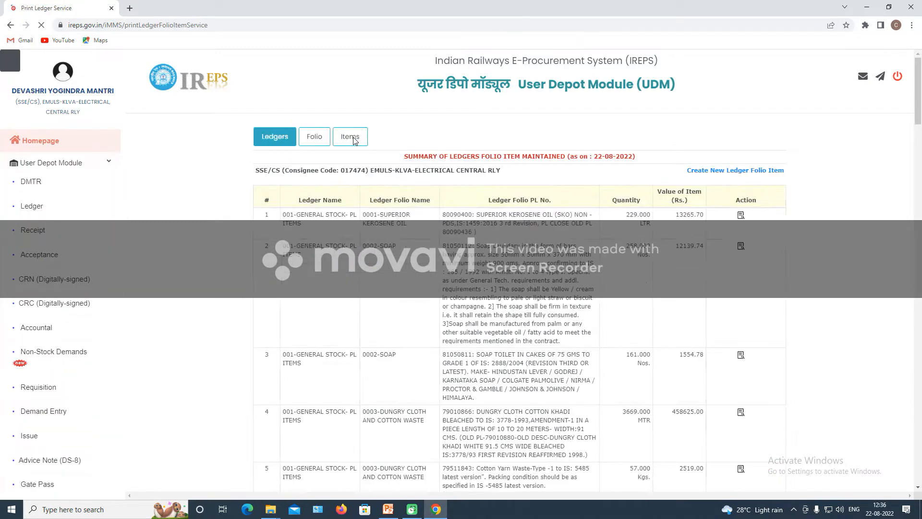
Show 100 items per page and scroll down to the crimping tool entries and back.
{"action": "left_click", "coordinate": [284, 191]}
{"action": "left_click", "coordinate": [284, 237]}
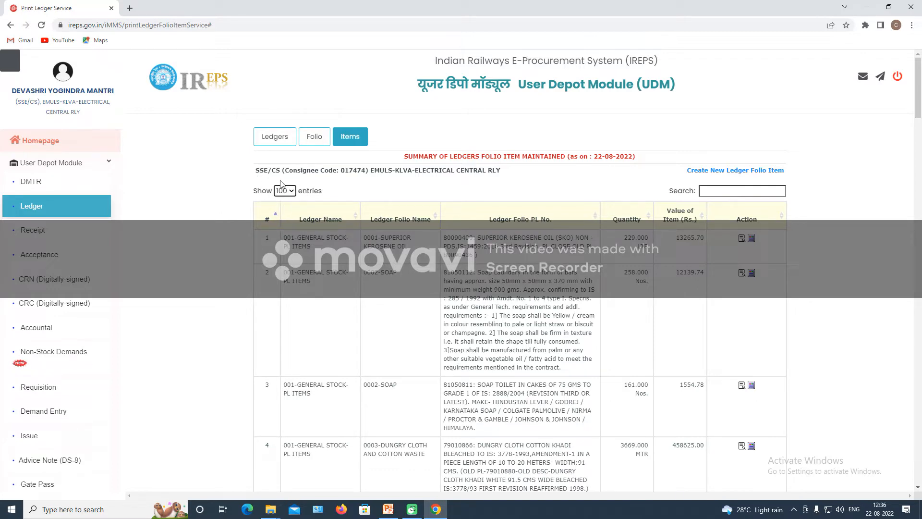
{"action": "scroll", "coordinate": [411, 288], "scroll_direction": "down", "scroll_amount": 6}
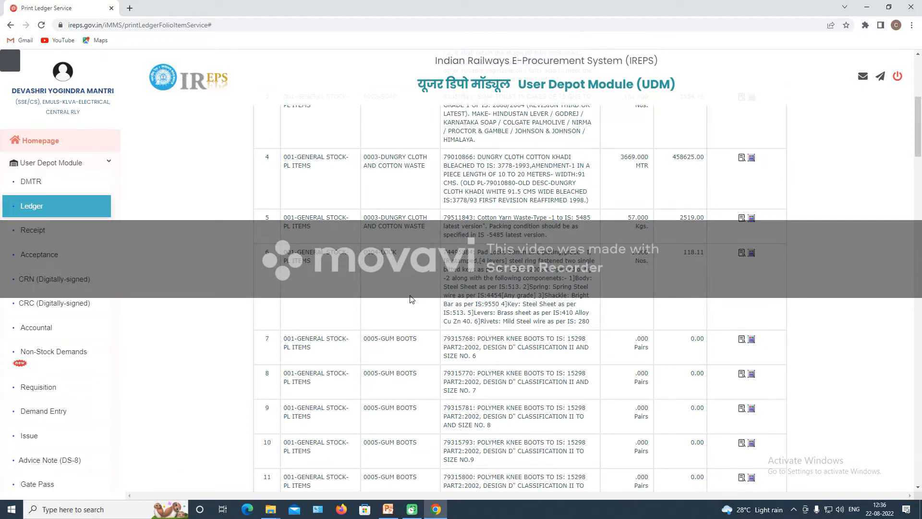
{"action": "scroll", "coordinate": [411, 299], "scroll_direction": "down", "scroll_amount": 20}
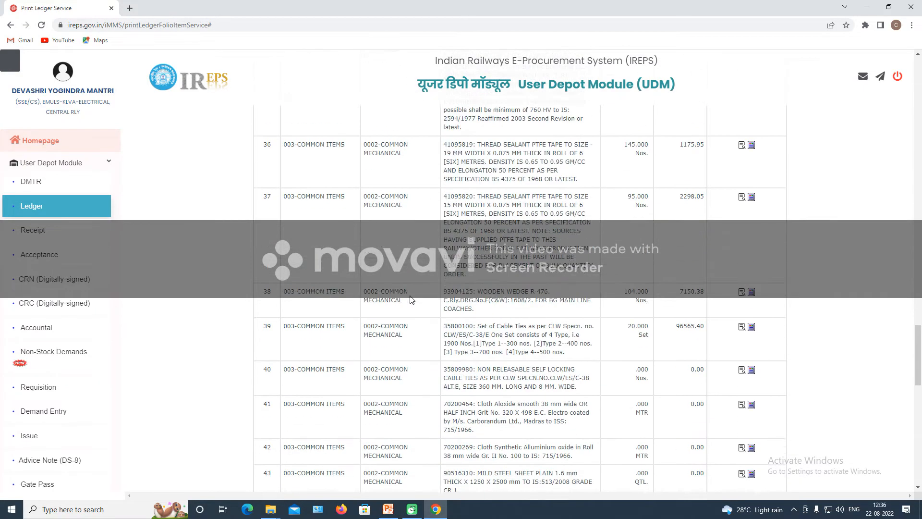
{"action": "scroll", "coordinate": [411, 299], "scroll_direction": "down", "scroll_amount": 15}
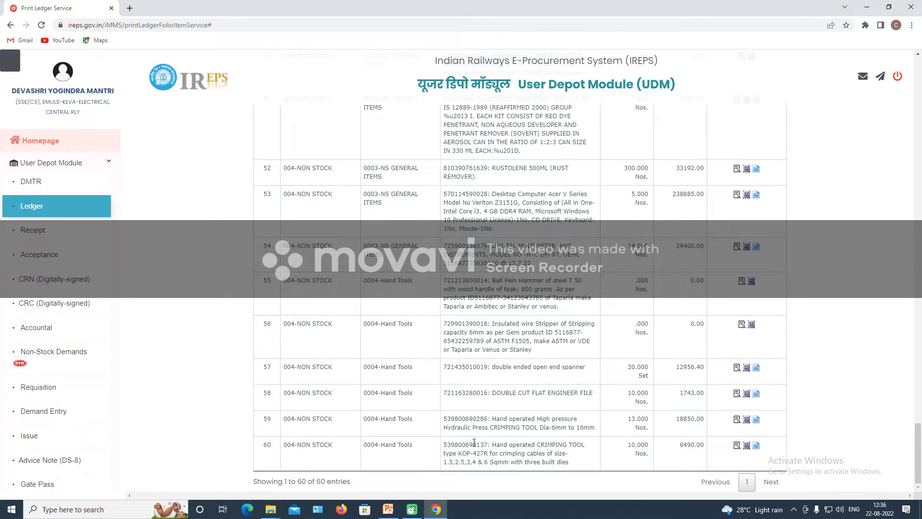
{"action": "scroll", "coordinate": [580, 329], "scroll_direction": "up", "scroll_amount": 15}
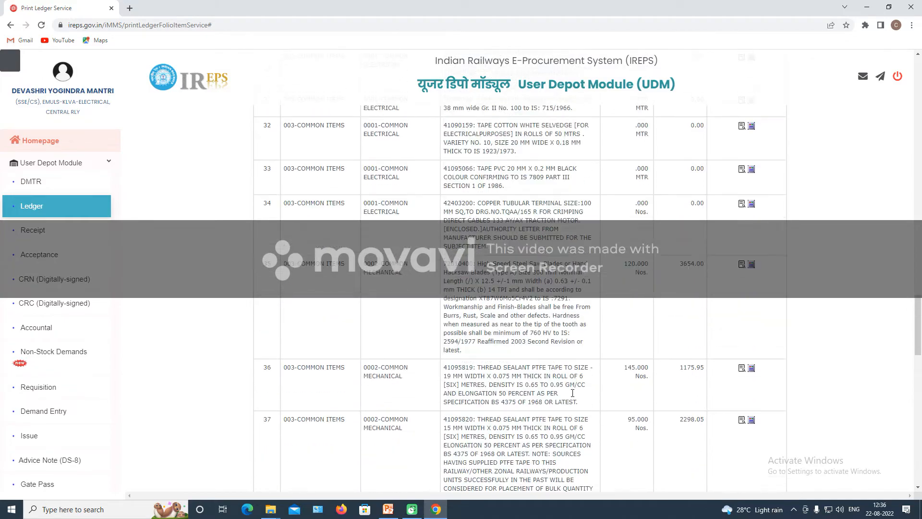
{"action": "scroll", "coordinate": [572, 393], "scroll_direction": "up", "scroll_amount": 20}
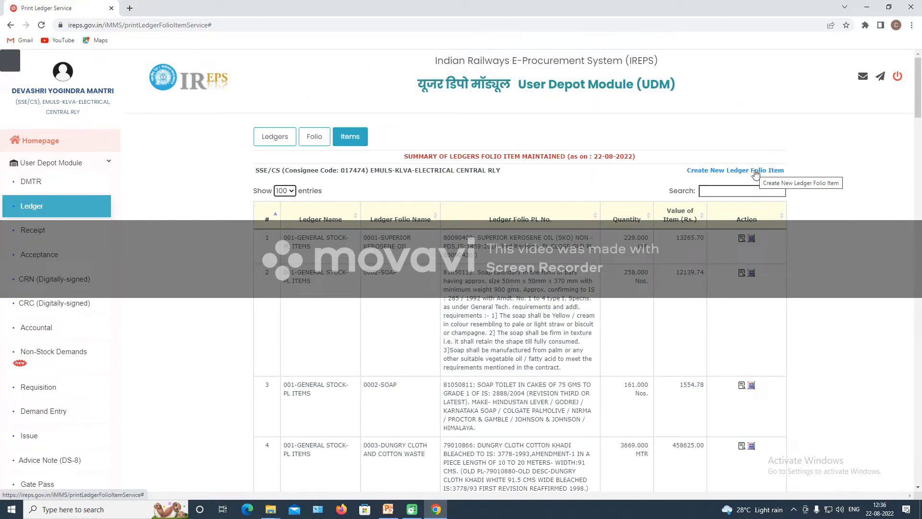
Open the Create Ledger Folio Item form and select ledger 004-NON STOCK.
{"action": "left_click", "coordinate": [755, 172]}
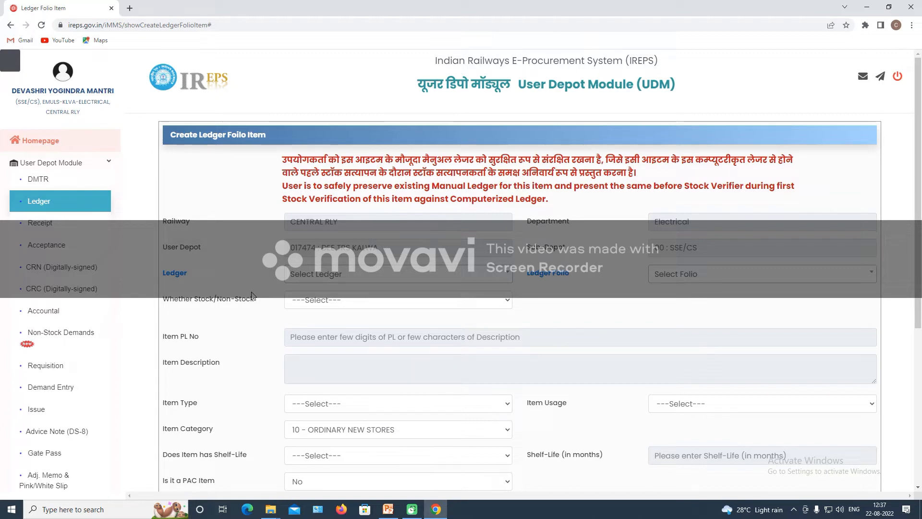
{"action": "left_click", "coordinate": [326, 278]}
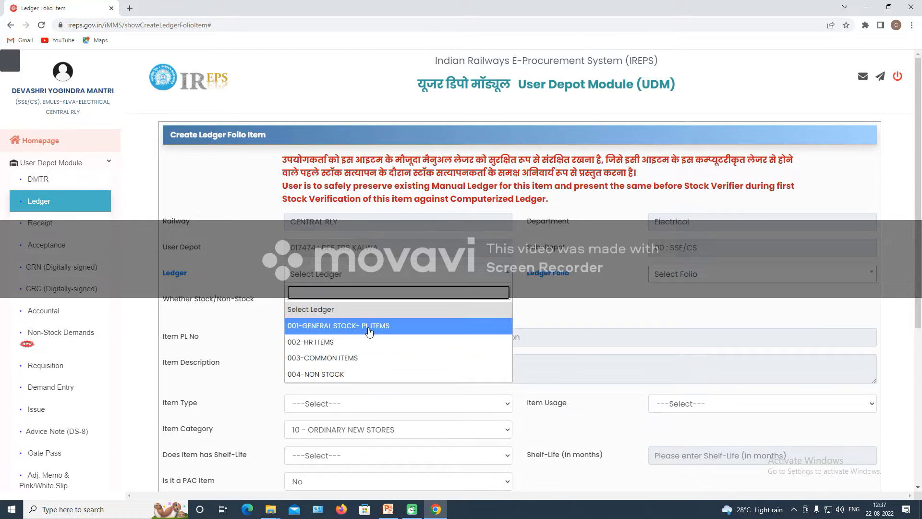
{"action": "left_click", "coordinate": [360, 375]}
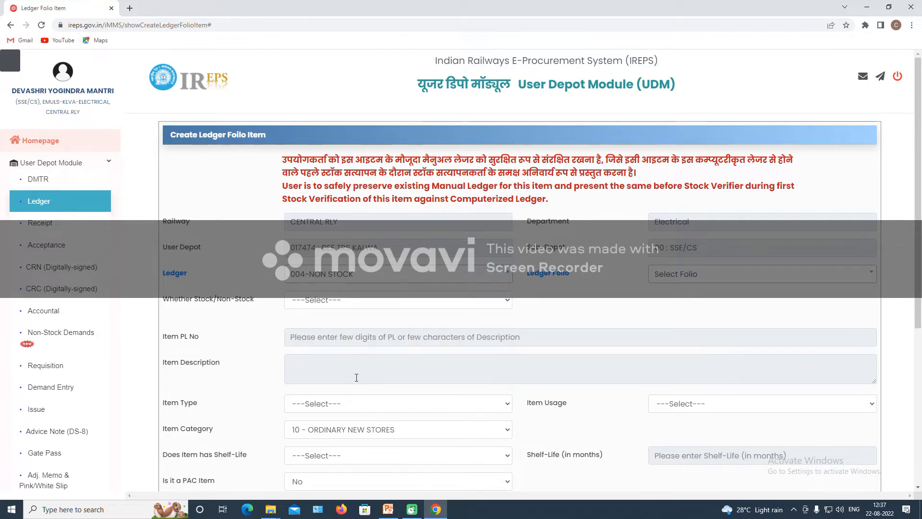
Select folio 0004-Hand Tools and mark the item as Non-Stock (Items not having PL No.).
{"action": "left_click", "coordinate": [660, 279]}
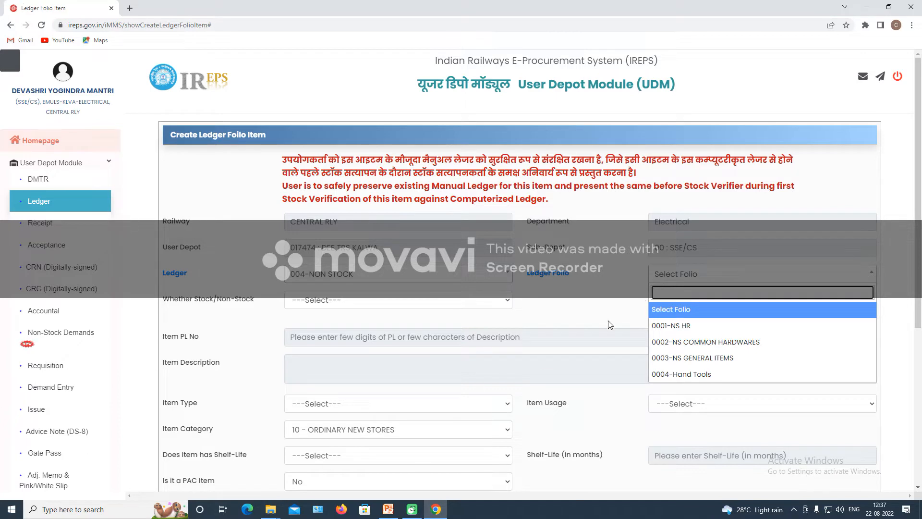
{"action": "left_click", "coordinate": [682, 379]}
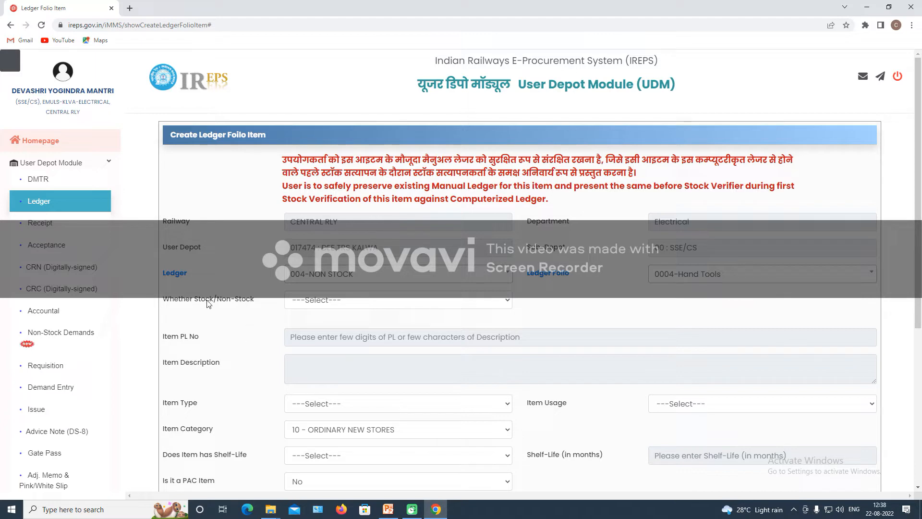
{"action": "left_click", "coordinate": [300, 300]}
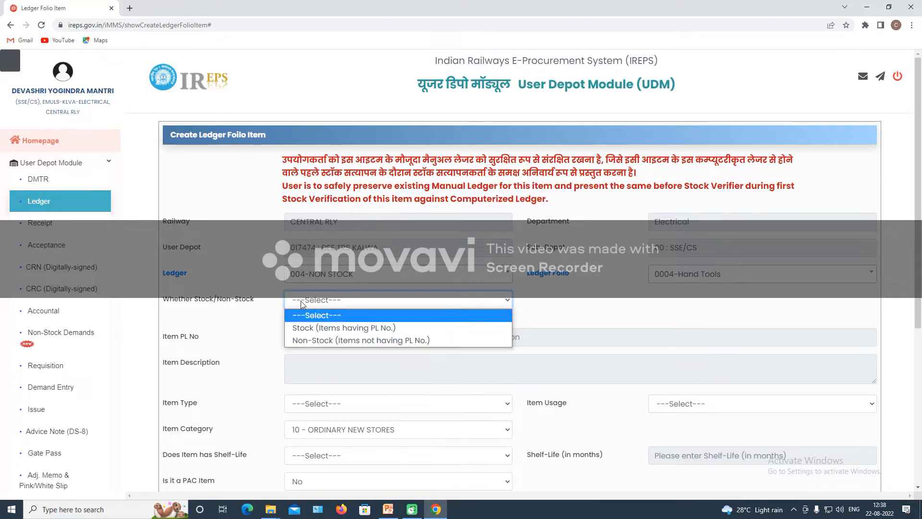
{"action": "left_click", "coordinate": [306, 341]}
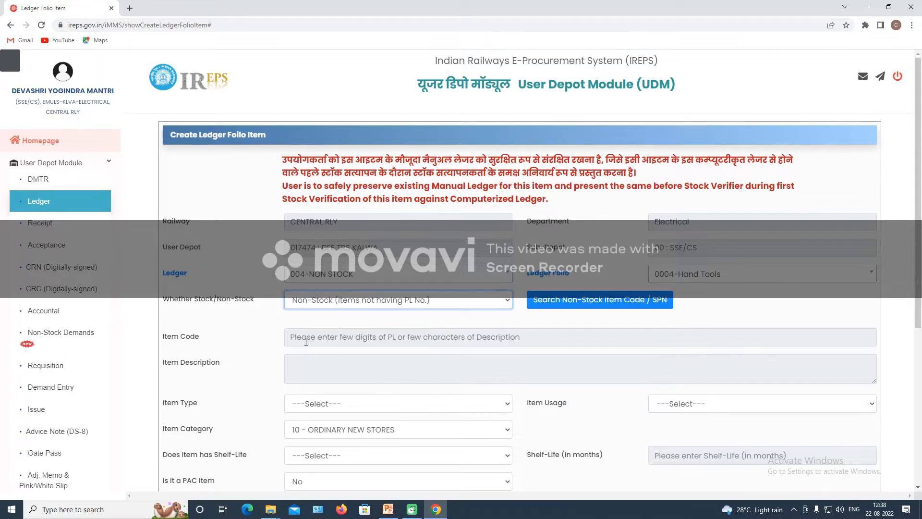
Search non-stock item codes for 'LONG NOSE PLIER SIZE 6-7 INCH' in the maximized search window.
{"action": "left_click", "coordinate": [581, 303]}
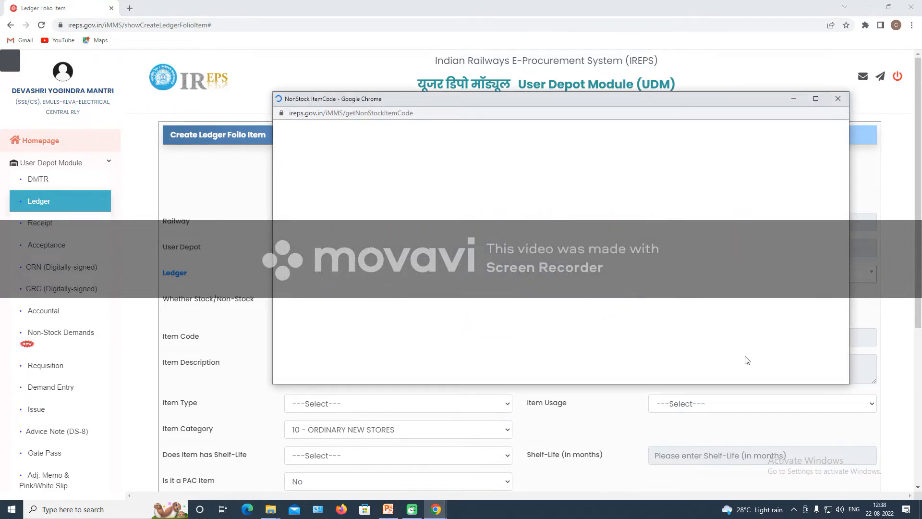
{"action": "left_click", "coordinate": [816, 98]}
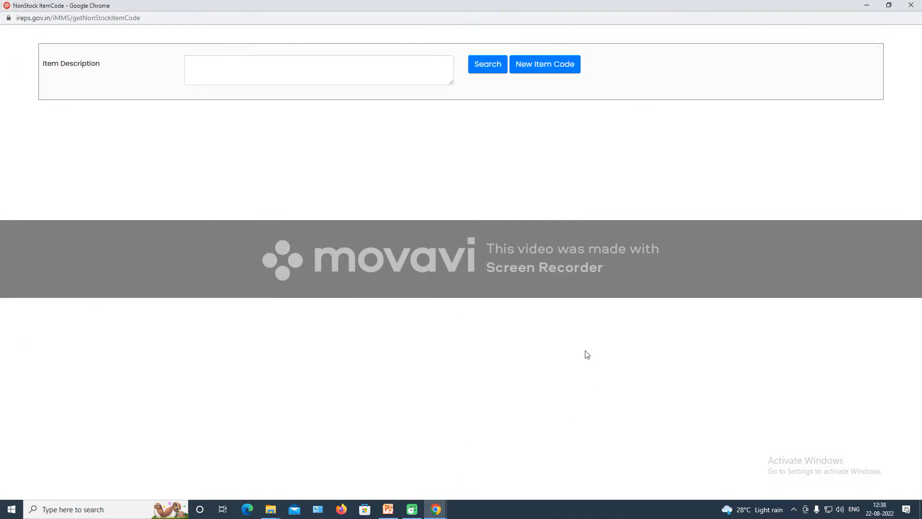
{"action": "left_click", "coordinate": [237, 65]}
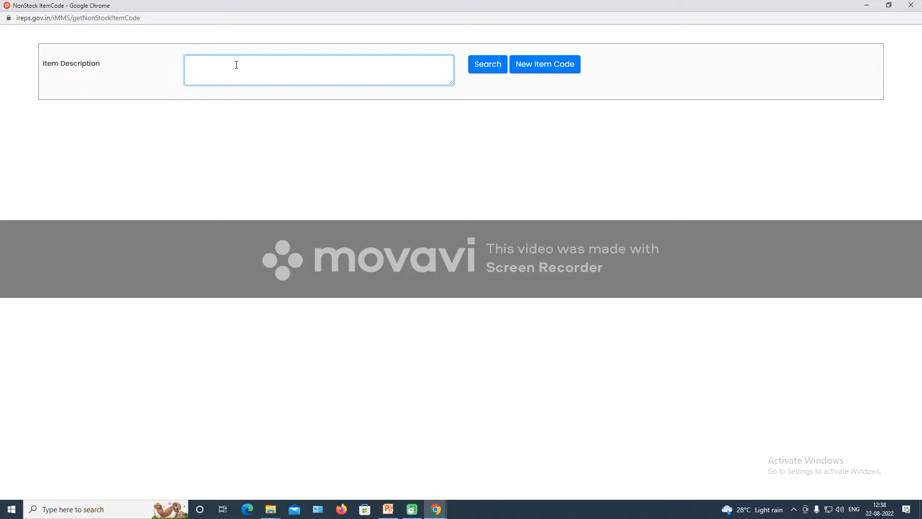
{"action": "type", "text": "LONG NOSE PLIER SIZE 6-7 INCH"}
{"action": "left_click", "coordinate": [498, 66]}
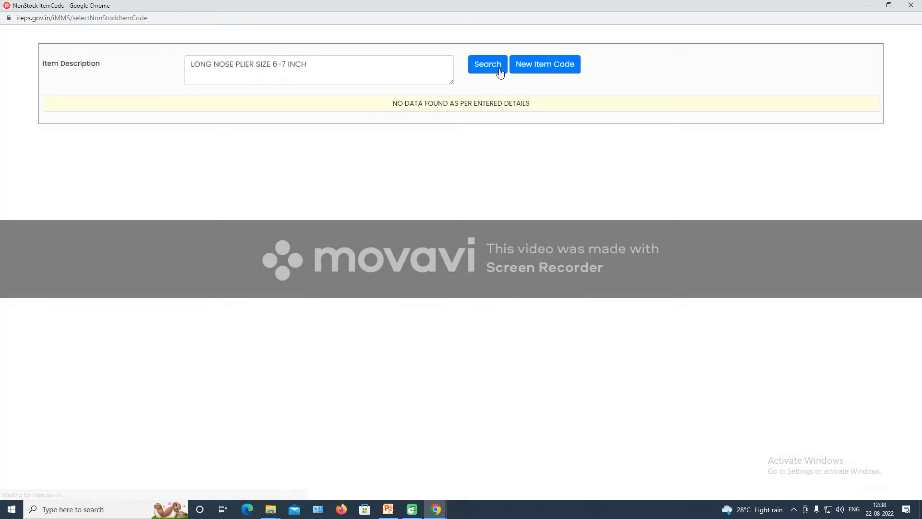
Delete the size words, leaving 'LONG NOSE PLIER' as the search description.
{"action": "left_click", "coordinate": [319, 65]}
{"action": "key", "text": "BackSpace"}
{"action": "key", "text": "BackSpace"}
{"action": "key", "text": "BackSpace"}
{"action": "key", "text": "BackSpace"}
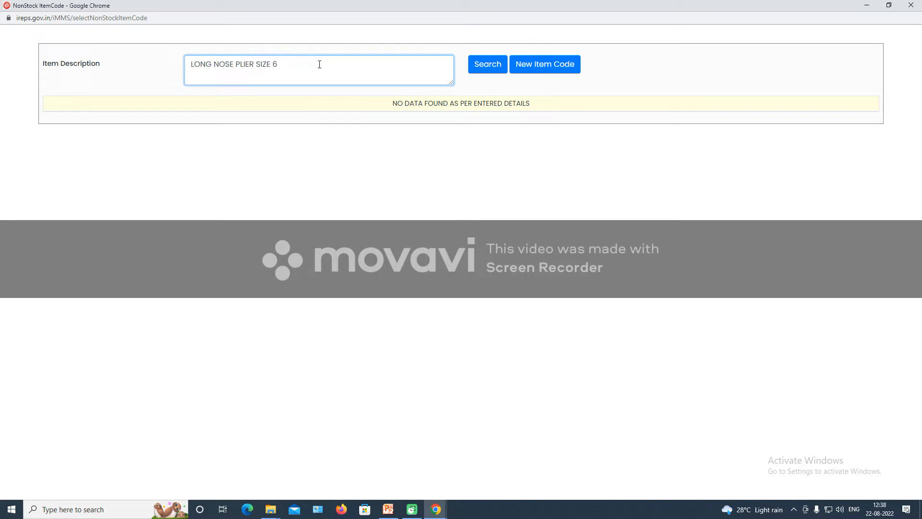
{"action": "key", "text": "BackSpace"}
{"action": "key", "text": "BackSpace"}
{"action": "key", "text": "BackSpace"}
Re-run the search for 'LONG NOSE PLIER' and scroll through the matching non-stock item codes.
{"action": "left_click", "coordinate": [479, 62]}
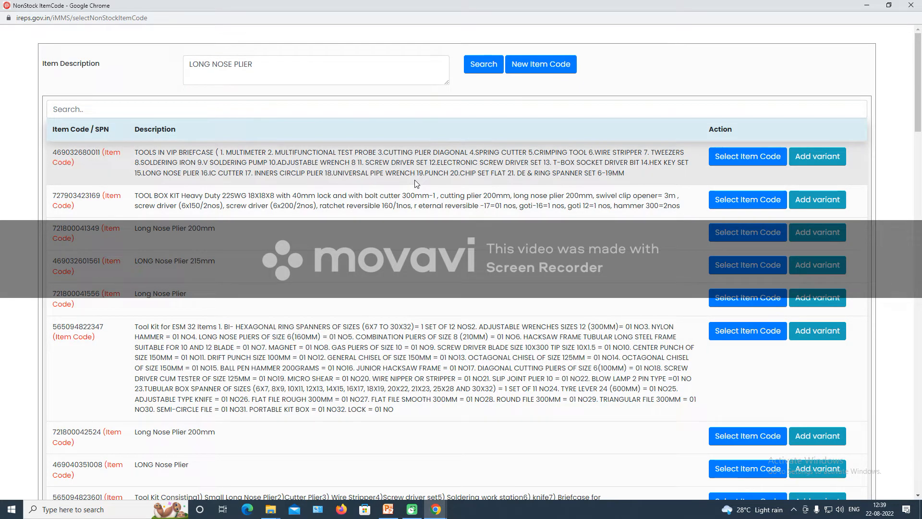
{"action": "scroll", "coordinate": [197, 297], "scroll_direction": "down", "scroll_amount": 1}
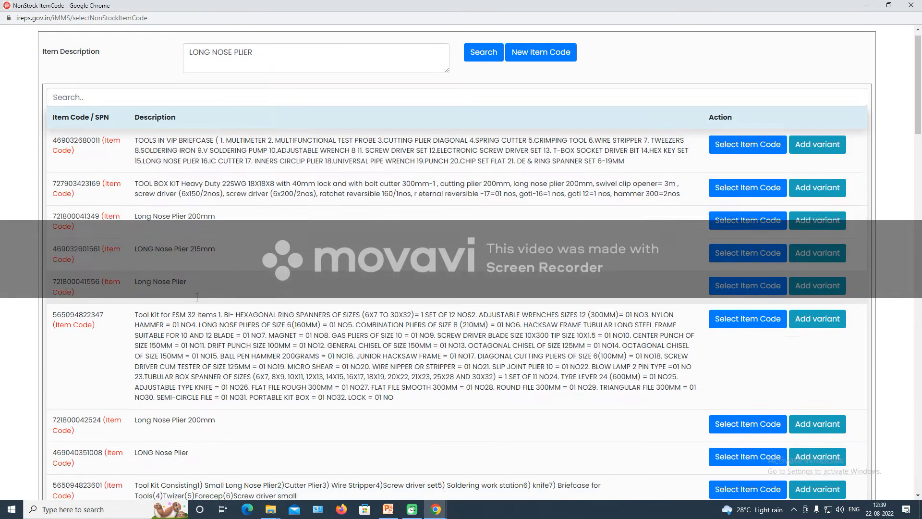
{"action": "scroll", "coordinate": [197, 297], "scroll_direction": "down", "scroll_amount": 2}
{"action": "scroll", "coordinate": [243, 374], "scroll_direction": "down", "scroll_amount": 2}
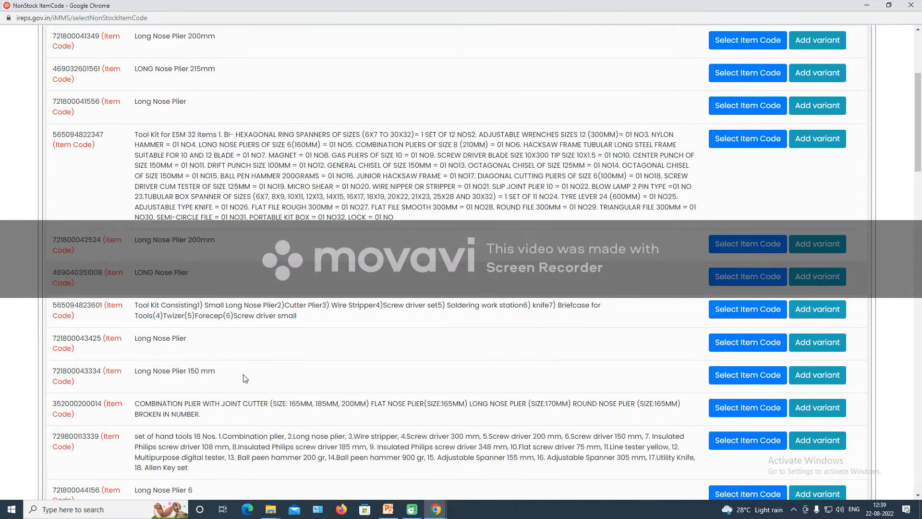
{"action": "scroll", "coordinate": [244, 378], "scroll_direction": "down", "scroll_amount": 3}
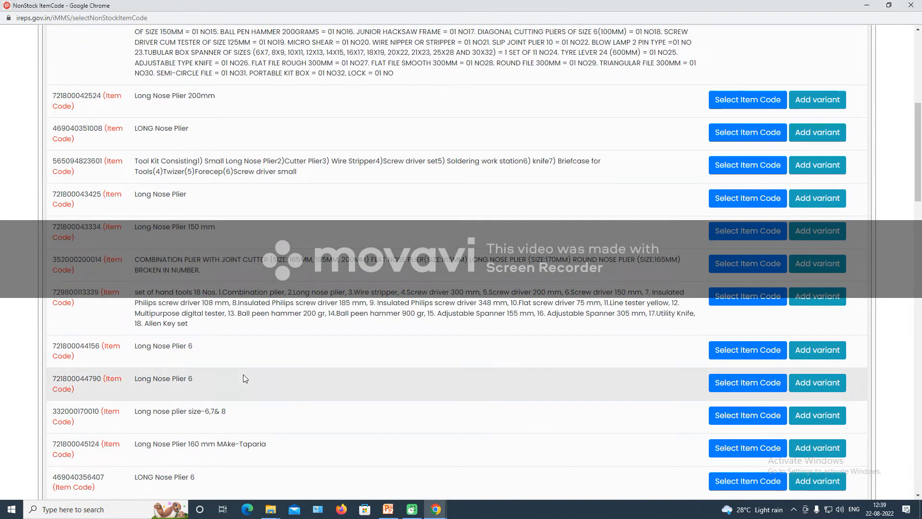
{"action": "scroll", "coordinate": [243, 377], "scroll_direction": "down", "scroll_amount": 2}
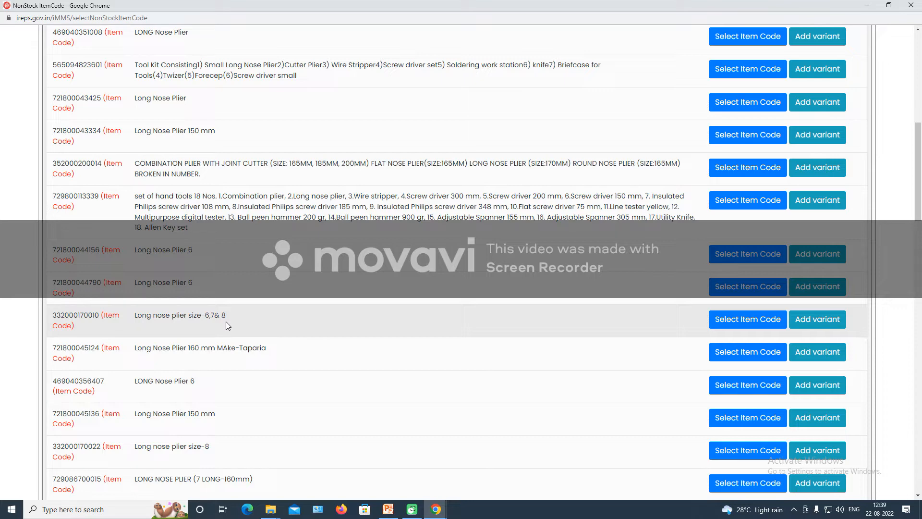
{"action": "scroll", "coordinate": [226, 322], "scroll_direction": "down", "scroll_amount": 2}
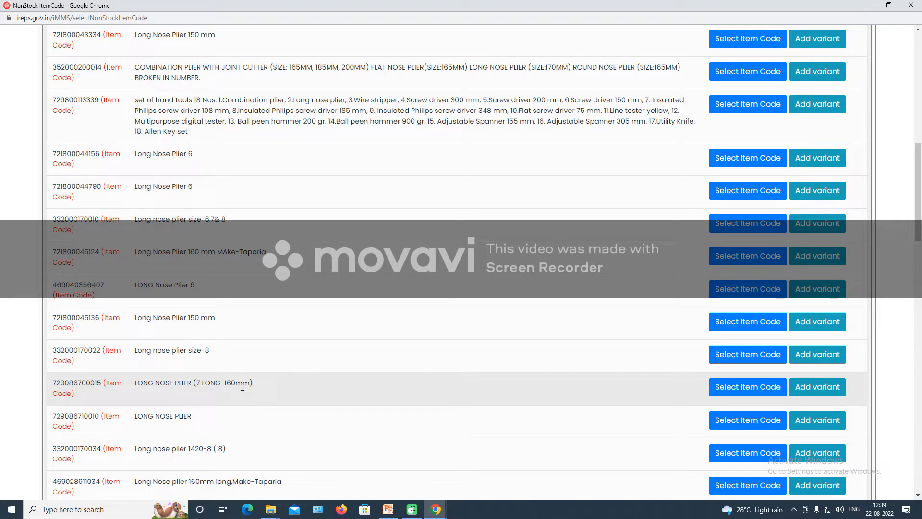
{"action": "scroll", "coordinate": [243, 387], "scroll_direction": "down", "scroll_amount": 3}
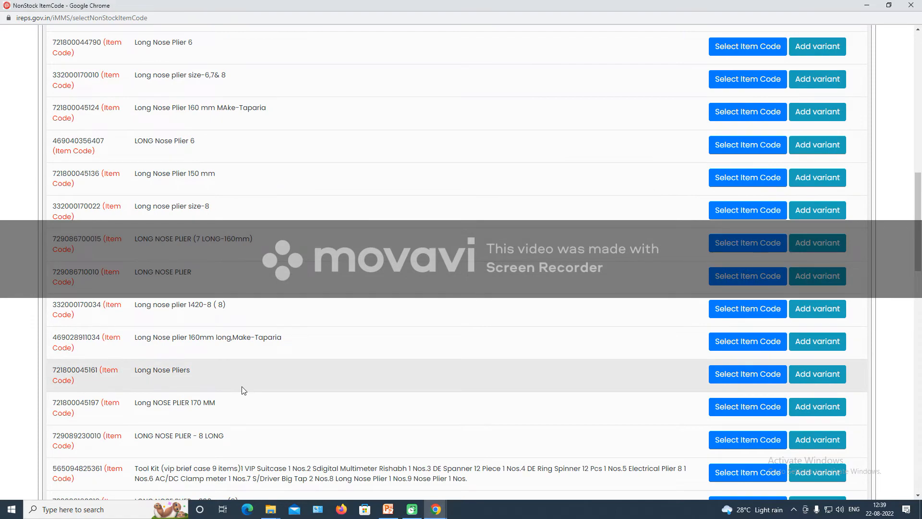
{"action": "scroll", "coordinate": [242, 390], "scroll_direction": "down", "scroll_amount": 7}
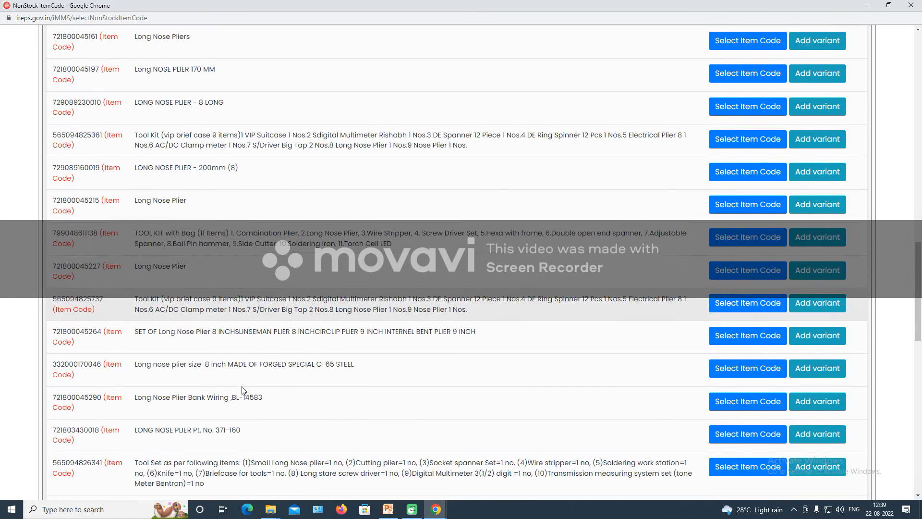
{"action": "scroll", "coordinate": [242, 390], "scroll_direction": "down", "scroll_amount": 4}
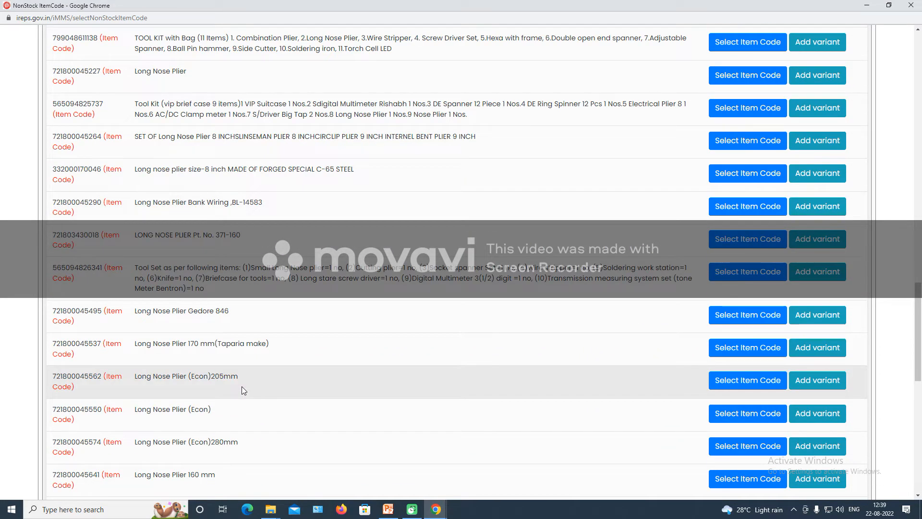
{"action": "scroll", "coordinate": [241, 386], "scroll_direction": "up", "scroll_amount": 5}
{"action": "scroll", "coordinate": [242, 386], "scroll_direction": "down", "scroll_amount": 5}
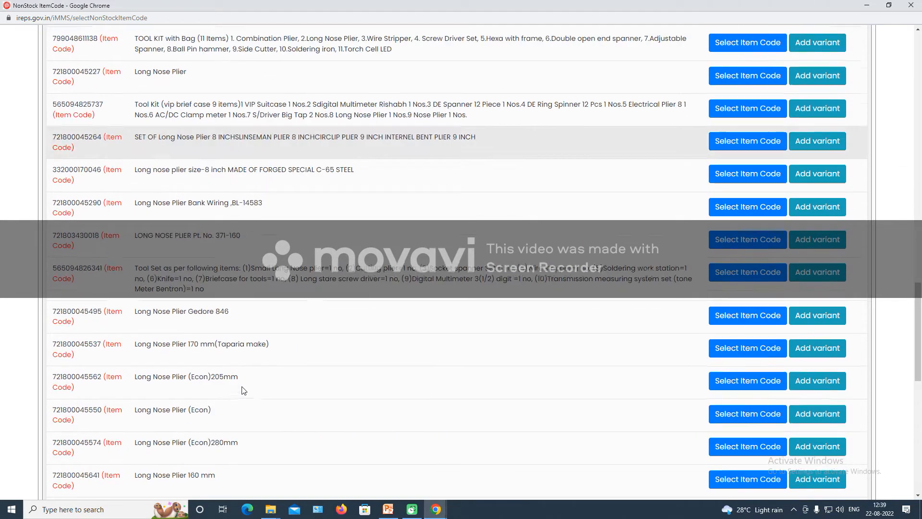
{"action": "scroll", "coordinate": [242, 390], "scroll_direction": "down", "scroll_amount": 5}
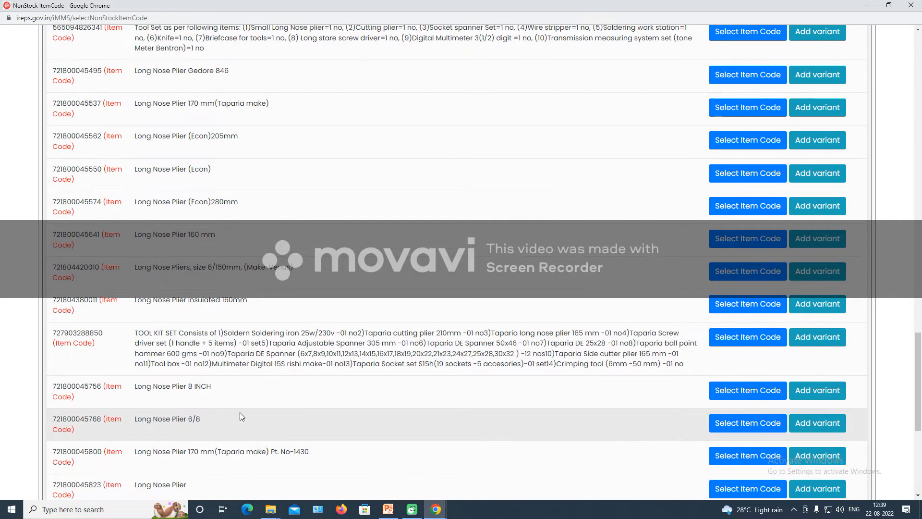
{"action": "scroll", "coordinate": [240, 395], "scroll_direction": "up", "scroll_amount": 1}
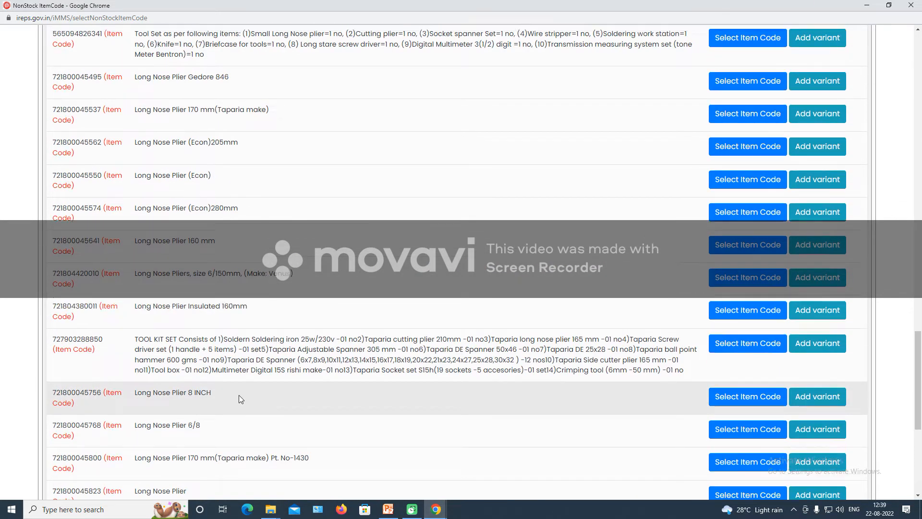
{"action": "scroll", "coordinate": [240, 397], "scroll_direction": "up", "scroll_amount": 20}
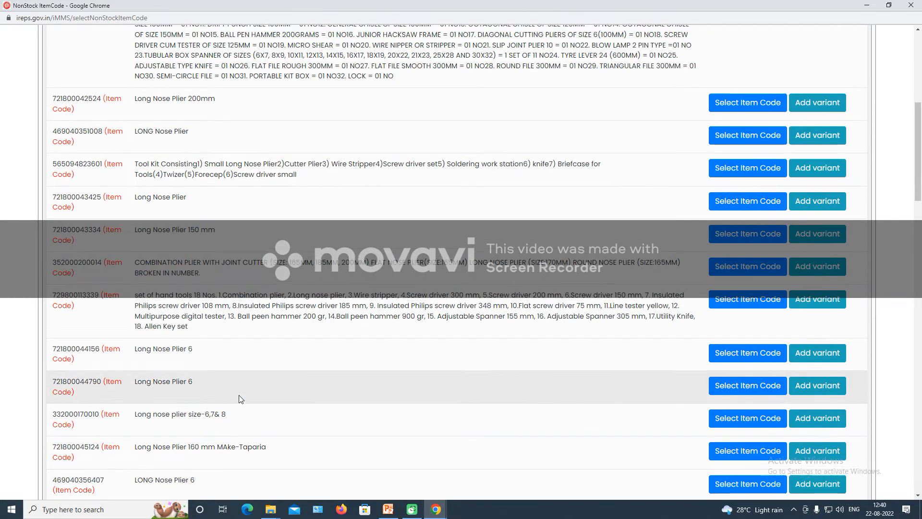
{"action": "scroll", "coordinate": [241, 399], "scroll_direction": "up", "scroll_amount": 4}
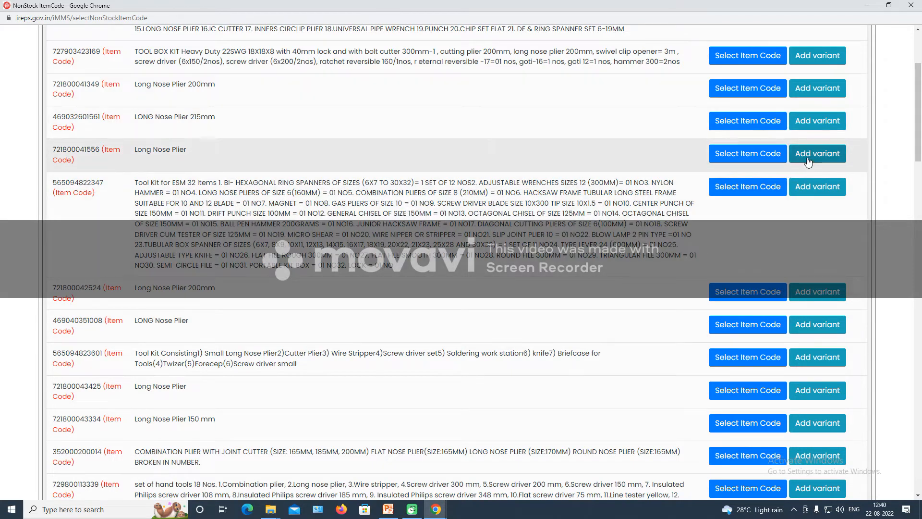
{"action": "left_click", "coordinate": [807, 158]}
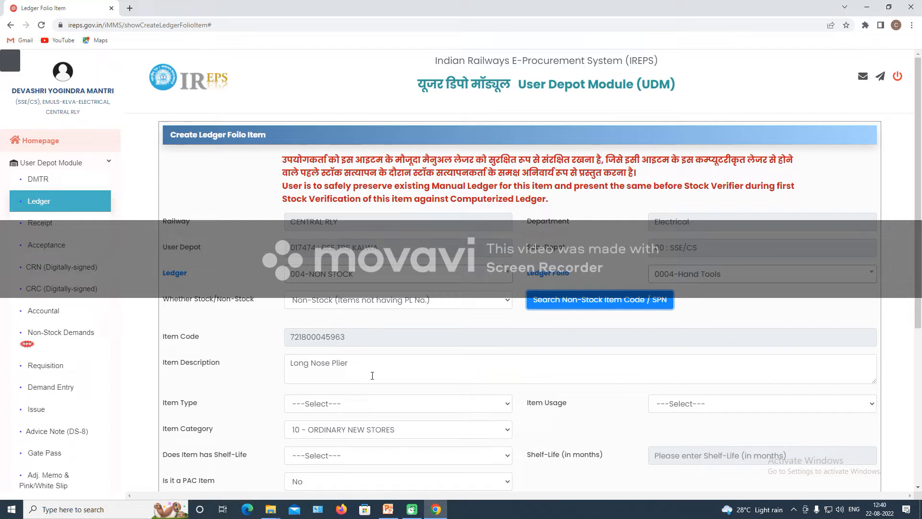
{"action": "left_click", "coordinate": [351, 364]}
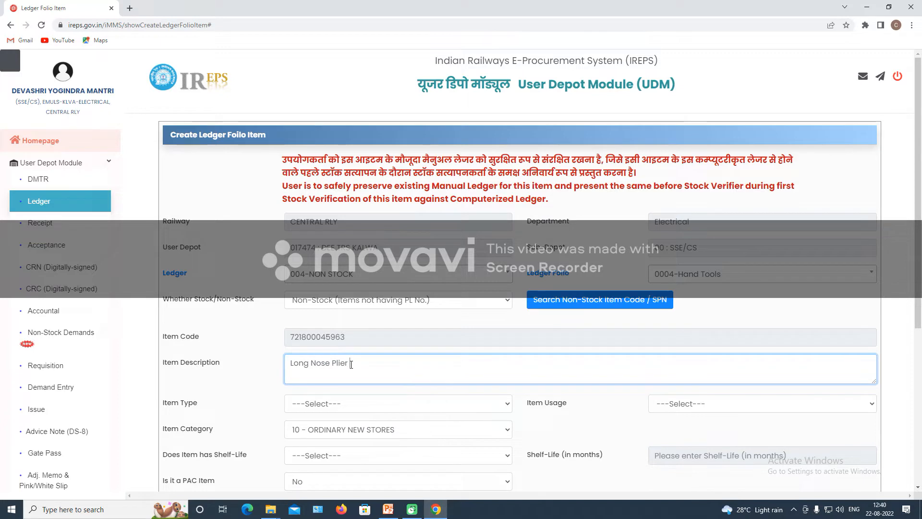
Extend the description with 'as per IS 3552, rubber insulation, carbon steel, stainless steel, size 6-7inch'.
{"action": "type", "text": "AS PER"}
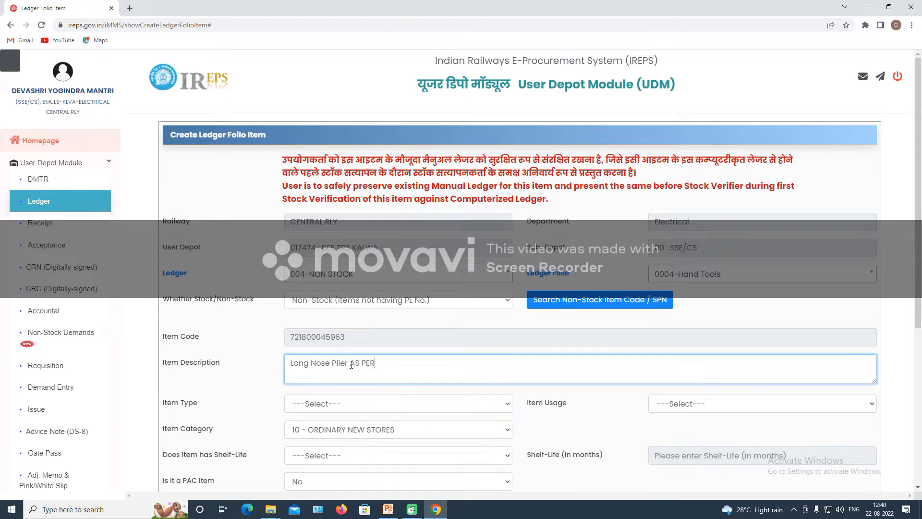
{"action": "key", "text": "BackSpace"}
{"action": "key", "text": "BackSpace"}
{"action": "key", "text": "BackSpace"}
{"action": "key", "text": "BackSpace"}
{"action": "key", "text": "BackSpace"}
{"action": "key", "text": "BackSpace"}
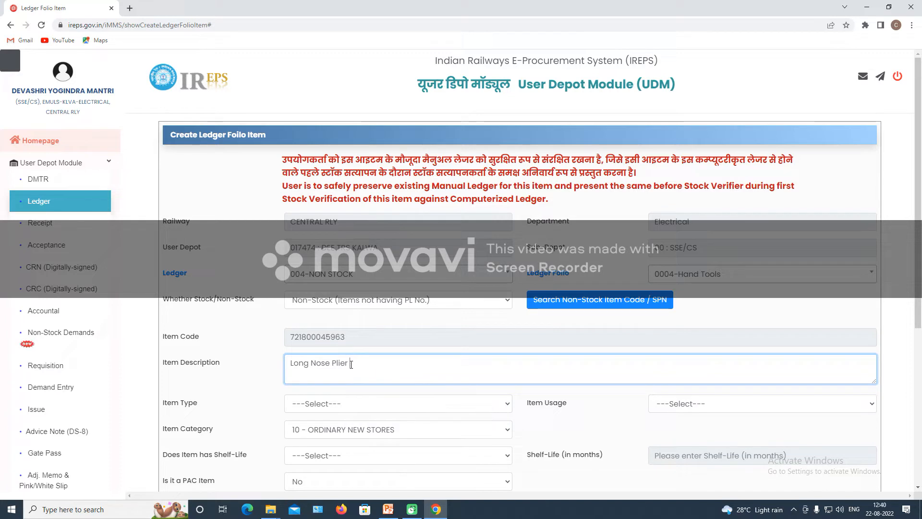
{"action": "type", "text": "as per IS 3552"}
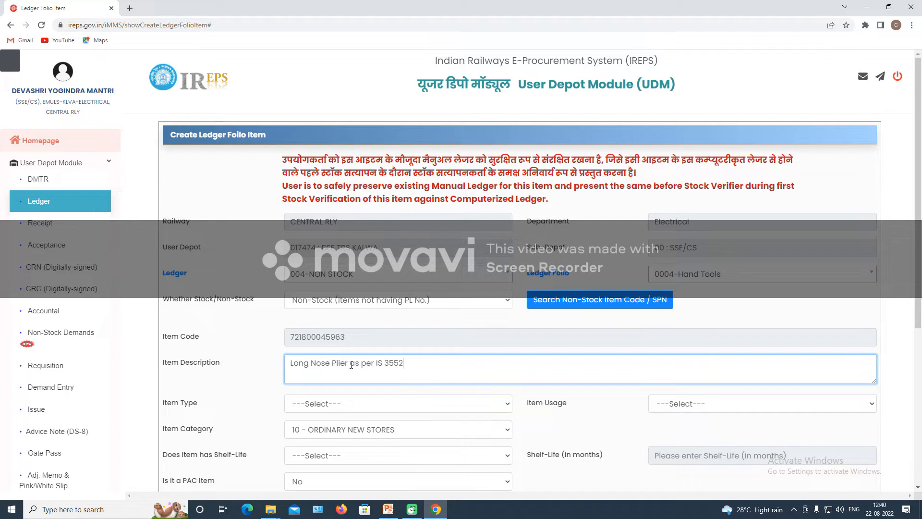
{"action": "type", "text": " with ru"}
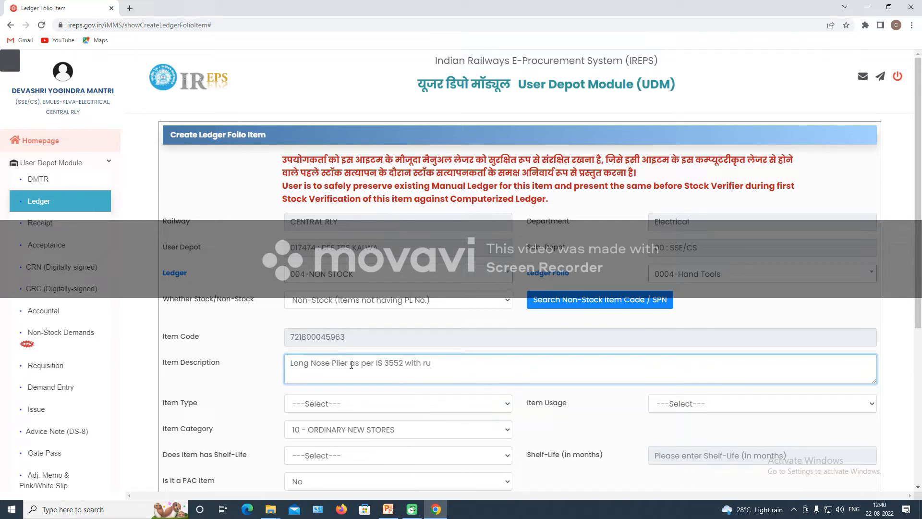
{"action": "type", "text": "bber insulatio"}
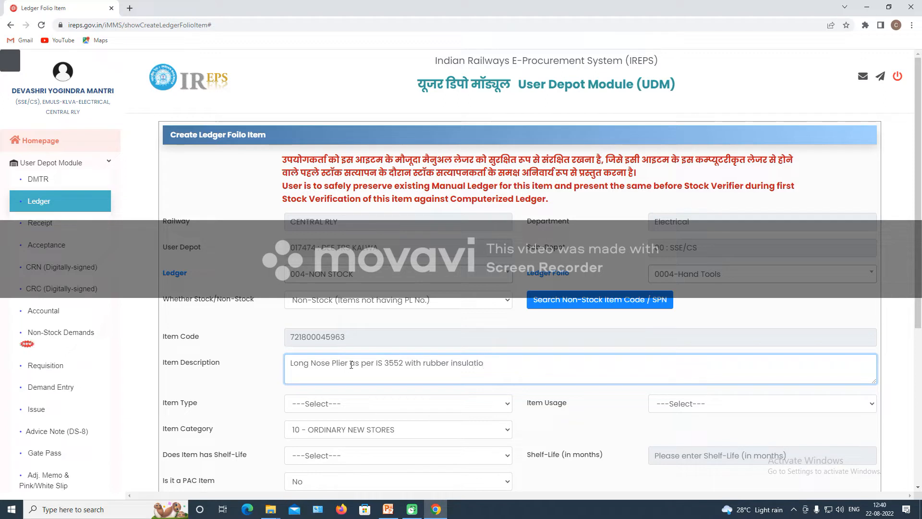
{"action": "type", "text": "n and ma"}
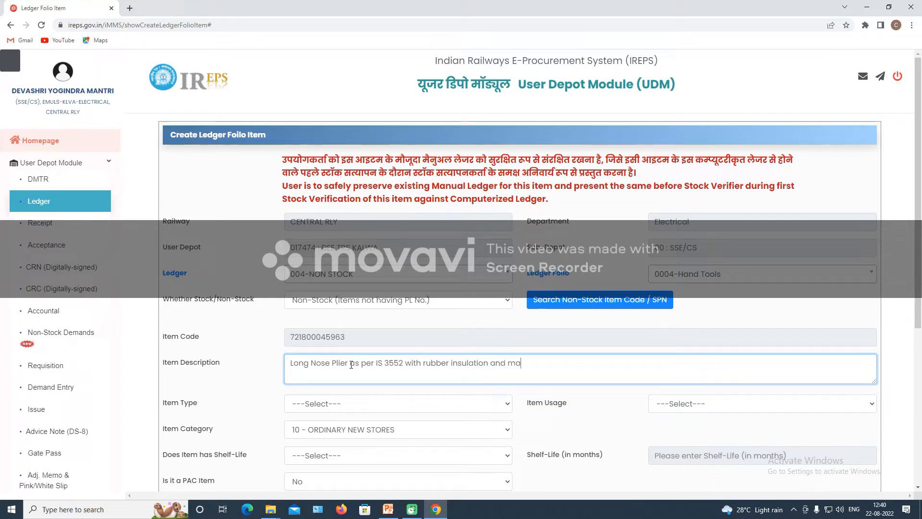
{"action": "type", "text": "terial carbon steel, stain"}
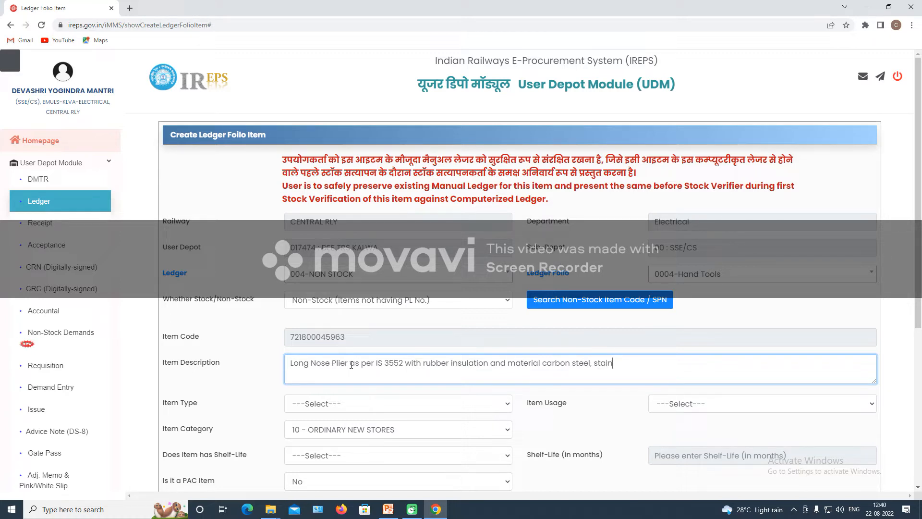
{"action": "type", "text": "less steel"}
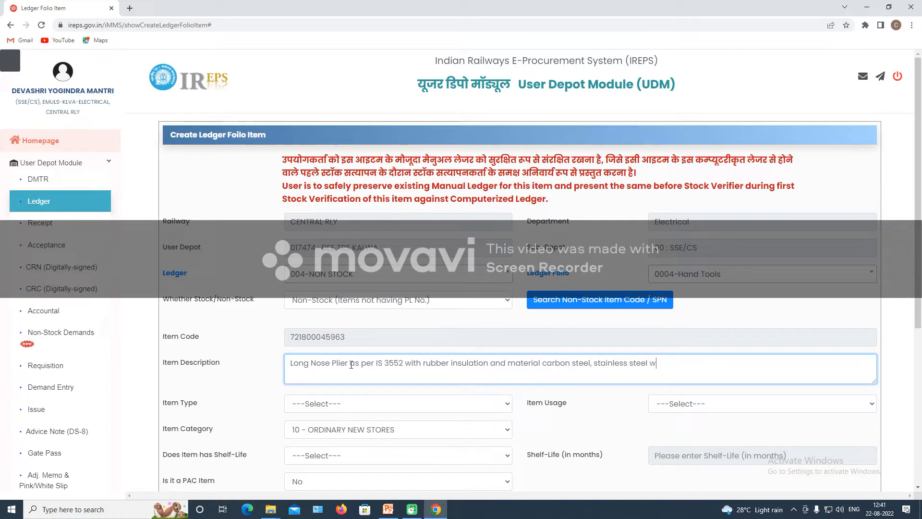
{"action": "type", "text": " with siz"}
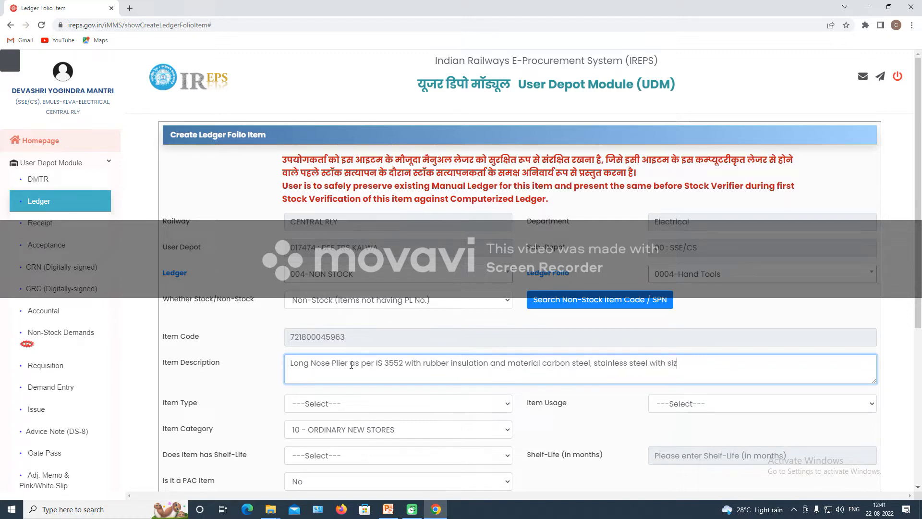
{"action": "type", "text": "e 6"}
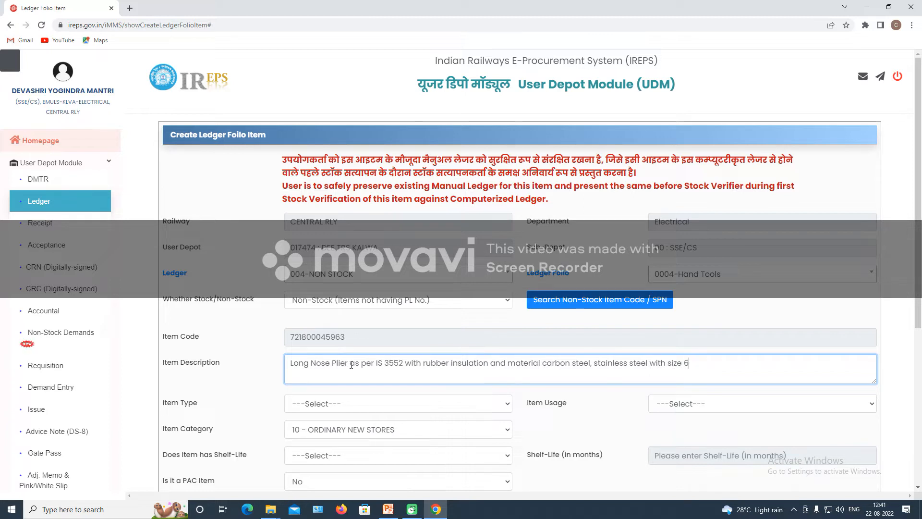
{"action": "type", "text": "-7inch."}
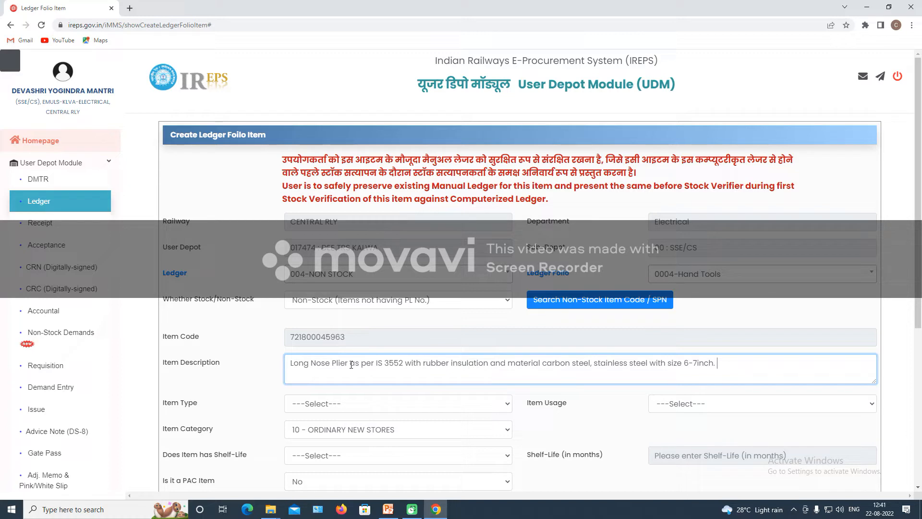
Append 'Make taparia, tataend, PYE, JK superdrive, Plierman' to the description and insert missing spaces.
{"action": "type", "text": "Make "}
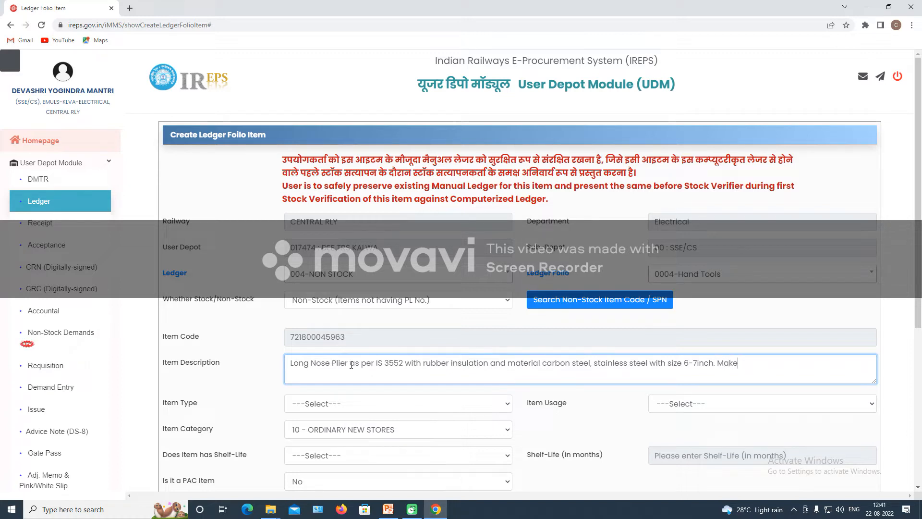
{"action": "type", "text": "taparia"}
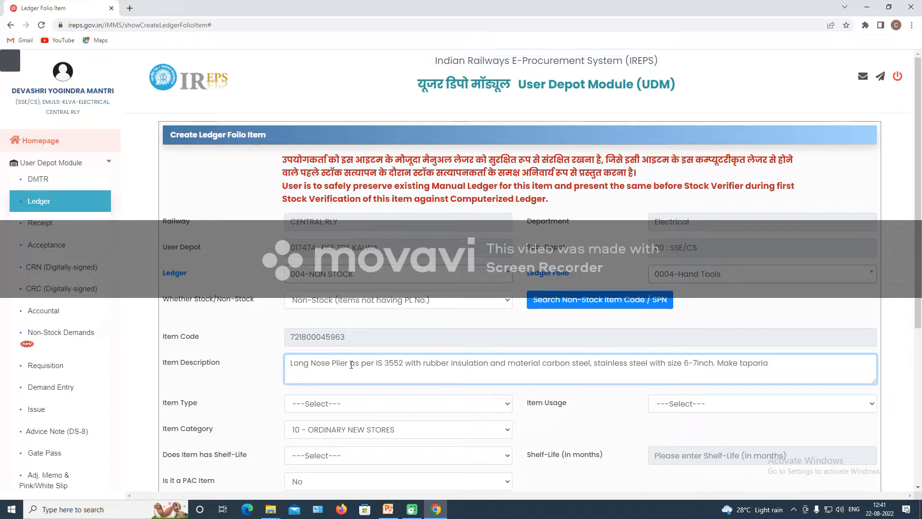
{"action": "type", "text": ",tataend"}
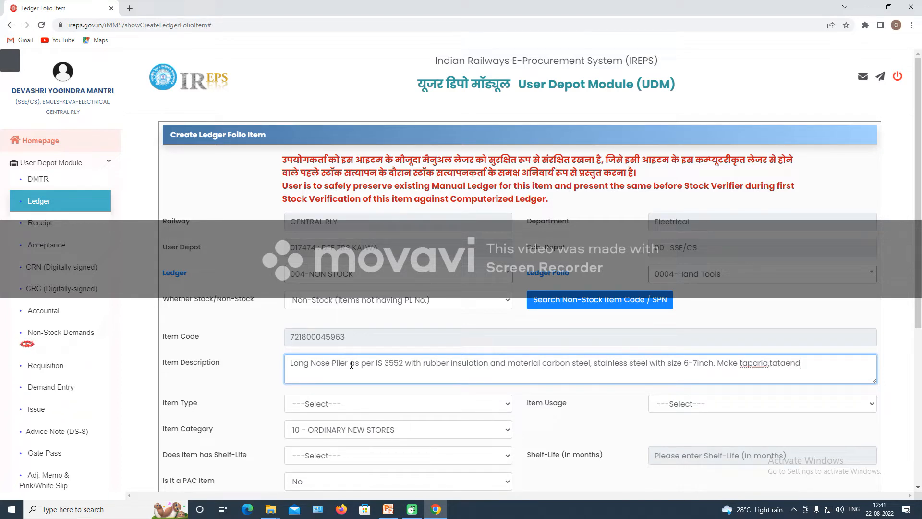
{"action": "type", "text": ",PYE"}
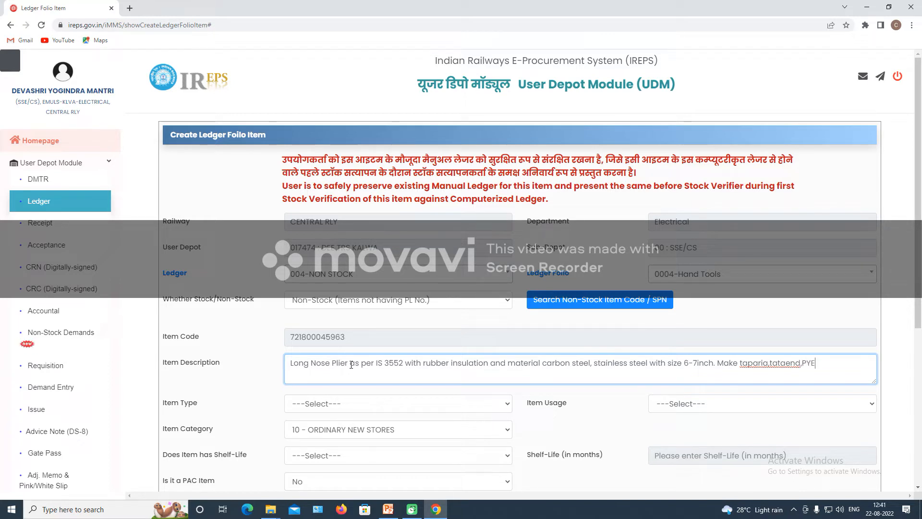
{"action": "type", "text": ","}
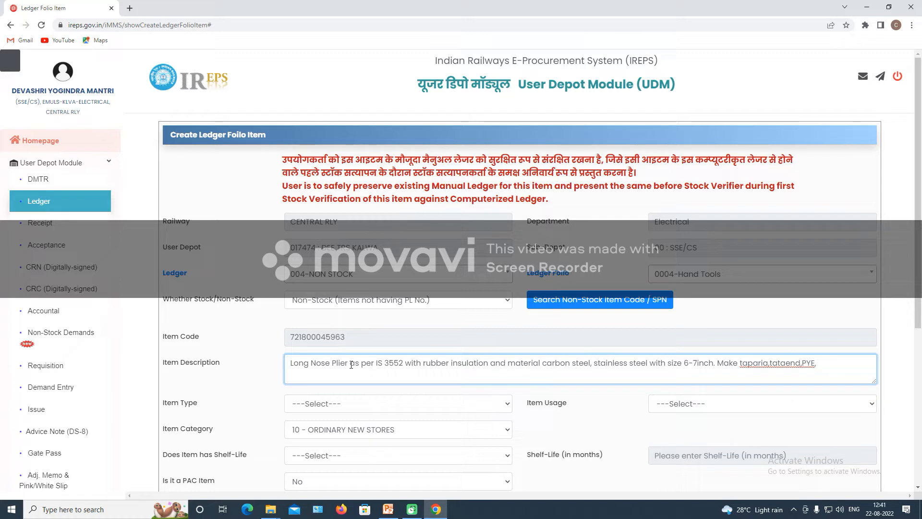
{"action": "type", "text": "JK"}
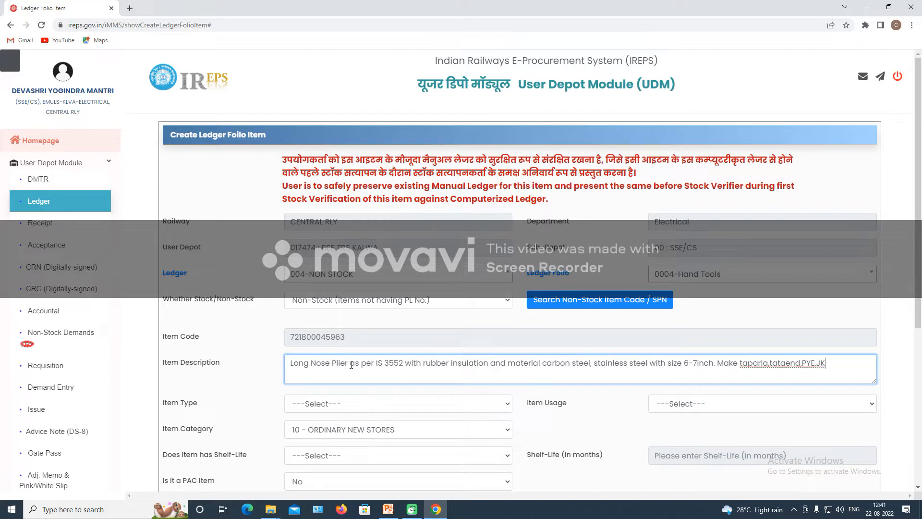
{"action": "type", "text": " superdrive,Pli"}
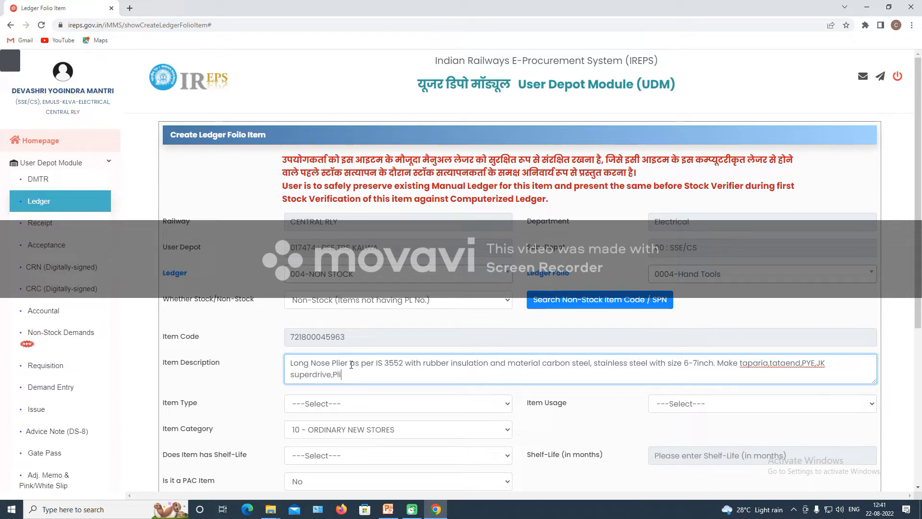
{"action": "type", "text": "erman"}
{"action": "left_click", "coordinate": [770, 367]}
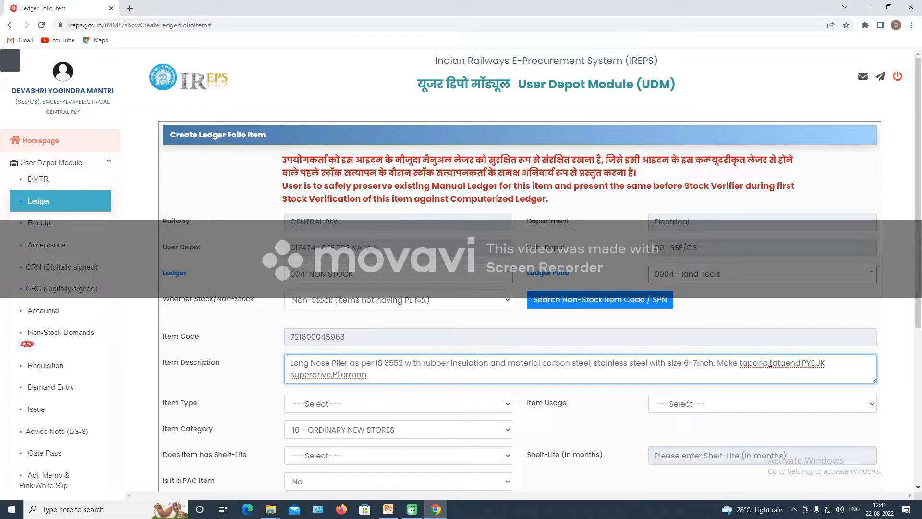
{"action": "left_click", "coordinate": [806, 365]}
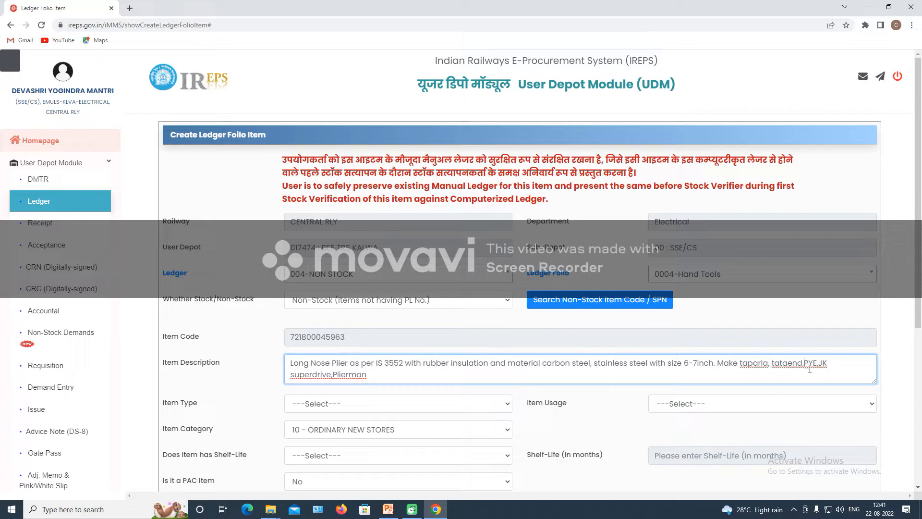
{"action": "left_click", "coordinate": [821, 365]}
{"action": "left_click", "coordinate": [317, 375]}
{"action": "left_click", "coordinate": [772, 489]}
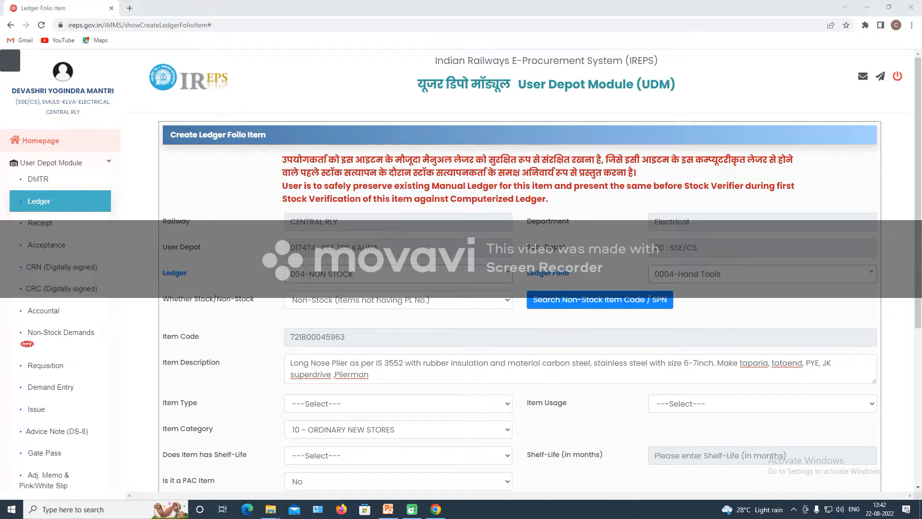
Set Item Type and Item Usage to Others and Shelf-Life to No.
{"action": "scroll", "coordinate": [312, 402], "scroll_direction": "down", "scroll_amount": 1}
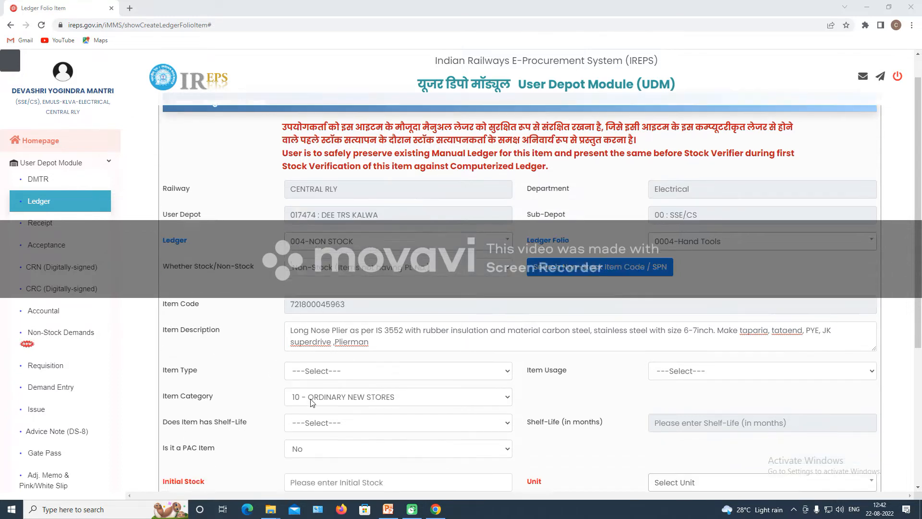
{"action": "left_click", "coordinate": [306, 356]}
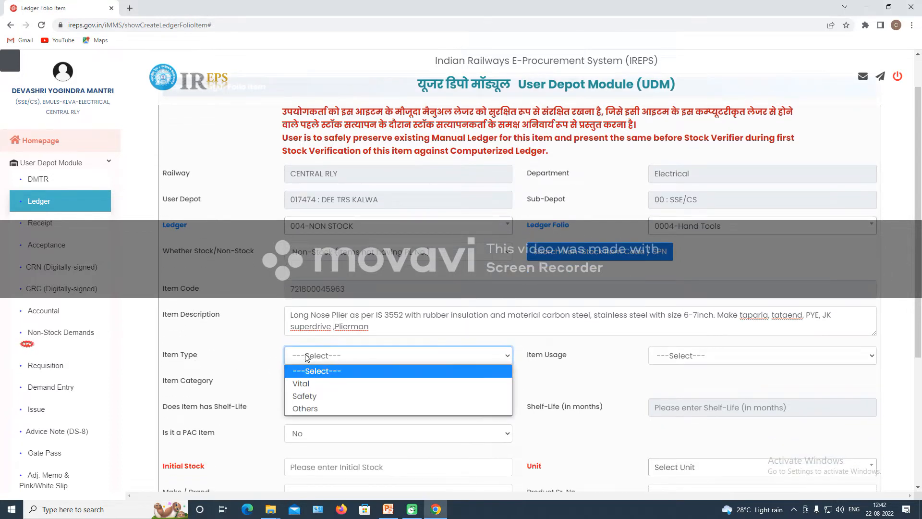
{"action": "left_click", "coordinate": [314, 410]}
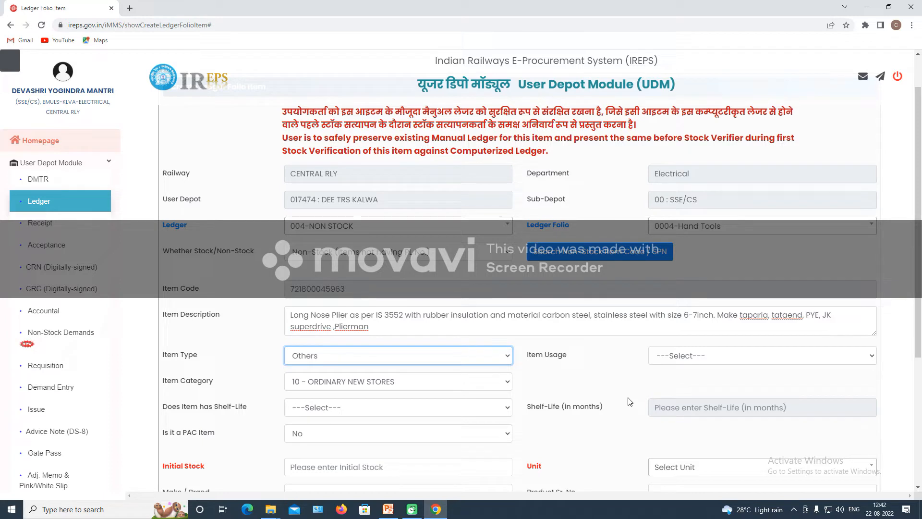
{"action": "left_click", "coordinate": [680, 358]}
{"action": "left_click", "coordinate": [690, 448]}
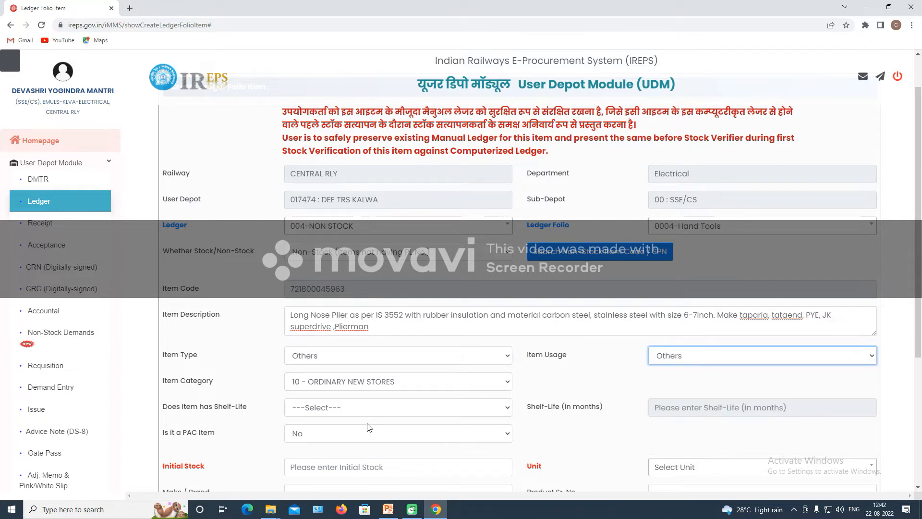
{"action": "scroll", "coordinate": [222, 320], "scroll_direction": "down", "scroll_amount": 2}
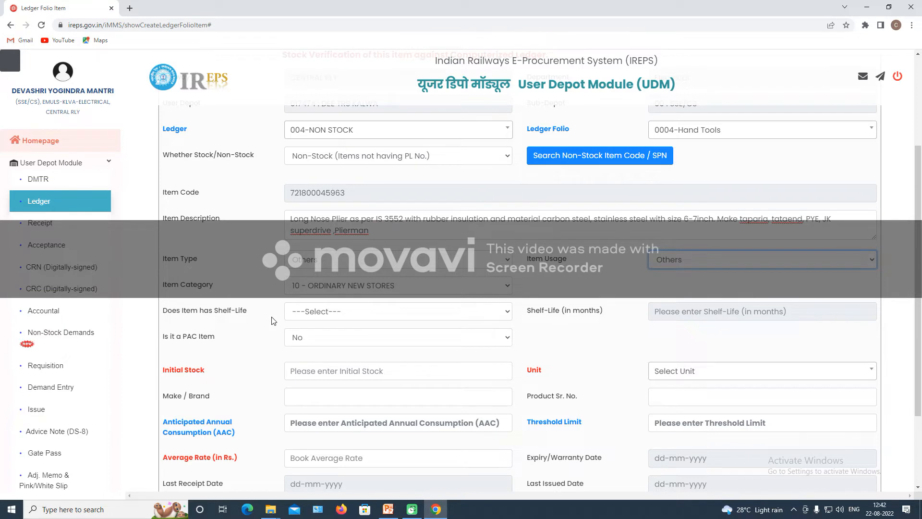
{"action": "left_click", "coordinate": [317, 312]}
{"action": "left_click", "coordinate": [315, 353]}
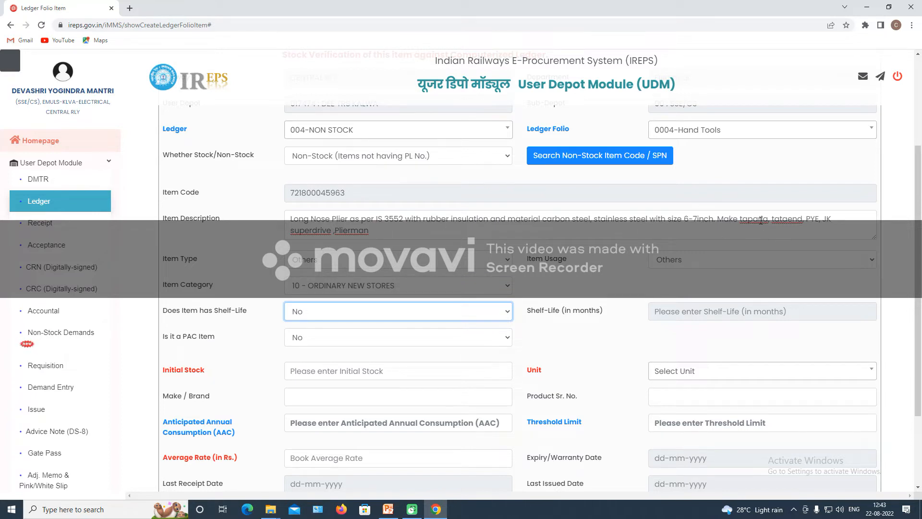
Append '(make taparia-165mm)' to the end of the item description.
{"action": "left_click", "coordinate": [382, 234]}
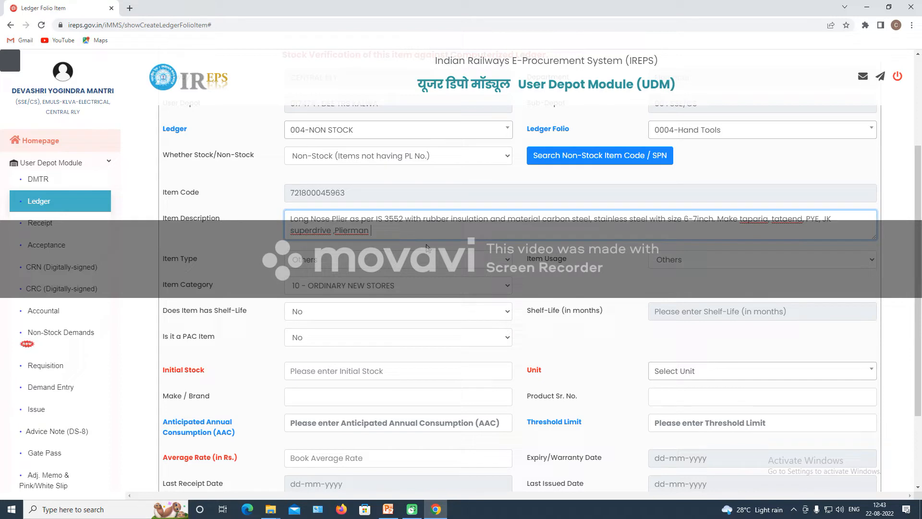
{"action": "type", "text": "()"}
{"action": "type", "text": "make tapa"}
{"action": "type", "text": "ria-"}
{"action": "type", "text": "165mm"}
{"action": "scroll", "coordinate": [451, 349], "scroll_direction": "down", "scroll_amount": 1}
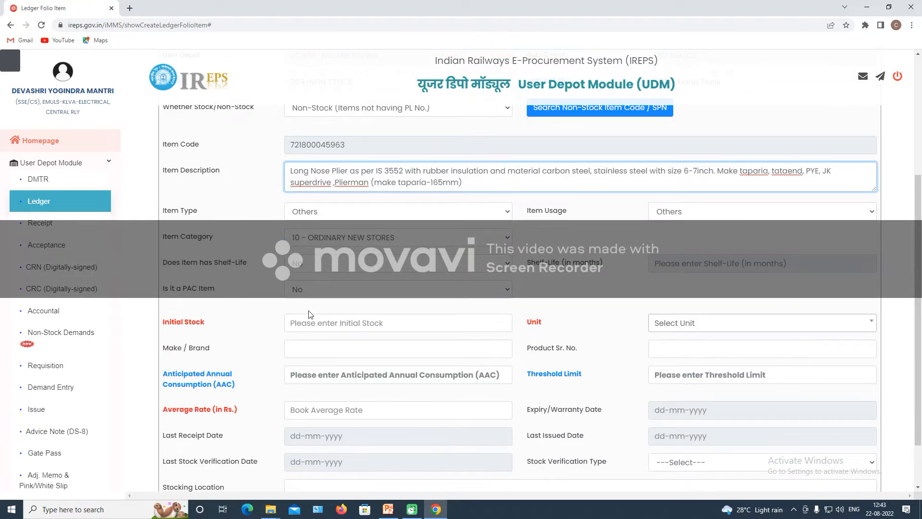
Enter Initial Stock 0, choose Unit Number, and set Make/Brand to TAPARIA.
{"action": "left_click", "coordinate": [301, 321]}
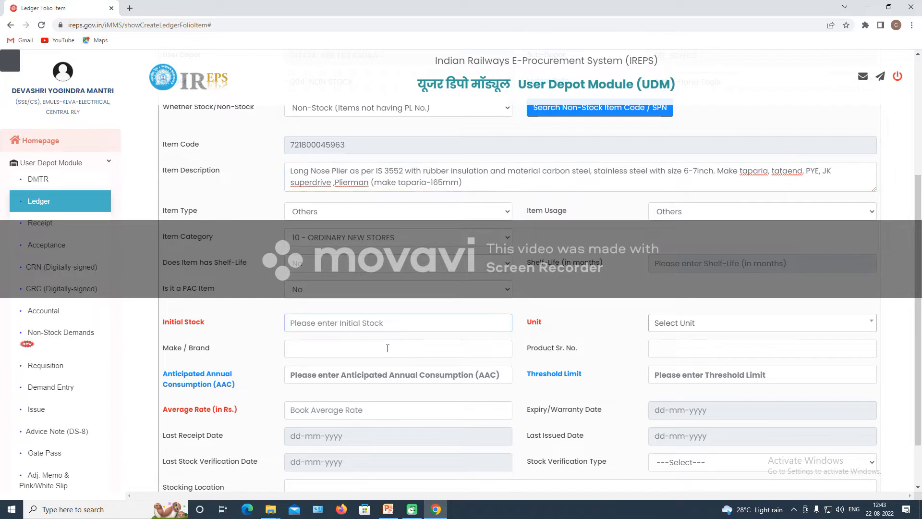
{"action": "type", "text": "0"}
{"action": "left_click", "coordinate": [690, 324]}
{"action": "left_click", "coordinate": [685, 375]}
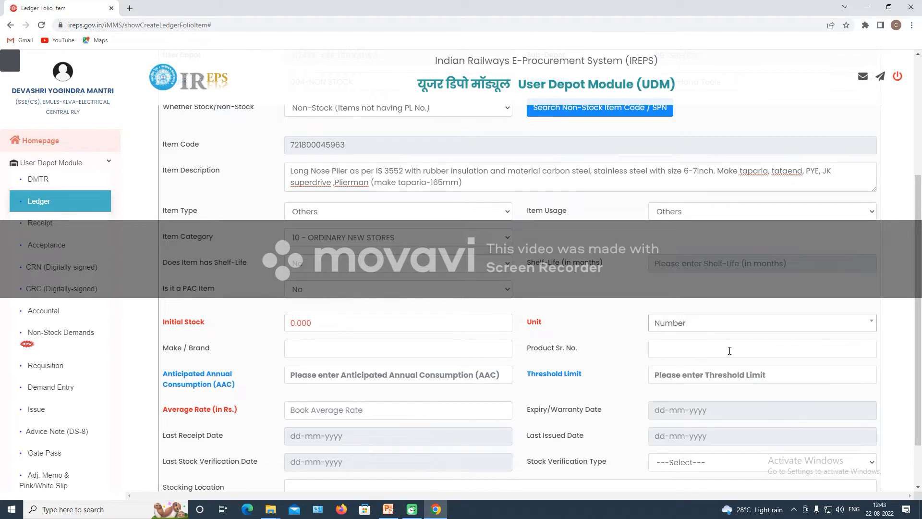
{"action": "scroll", "coordinate": [308, 346], "scroll_direction": "down", "scroll_amount": 1}
{"action": "left_click", "coordinate": [316, 304]}
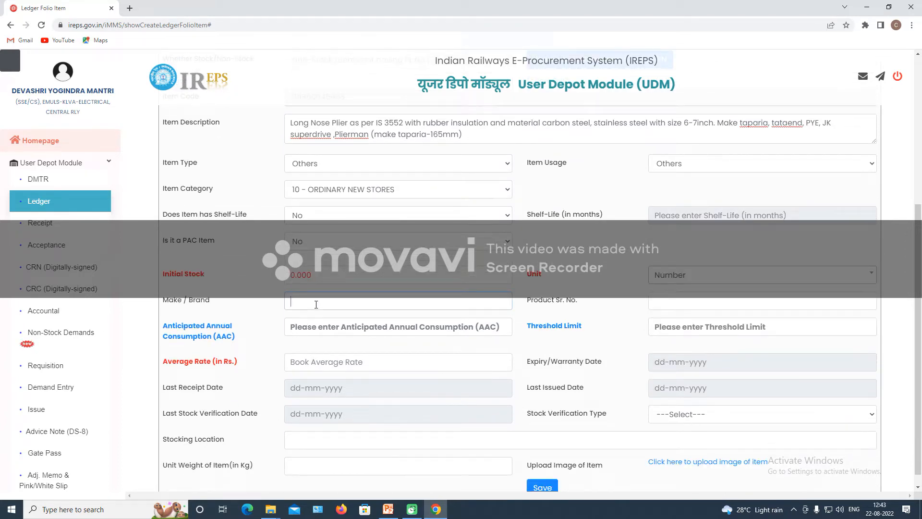
{"action": "type", "text": "TAPARIA"}
Enter Product Sr. No. 1420-6 and a Threshold Limit of 1.000.
{"action": "left_click", "coordinate": [652, 300]}
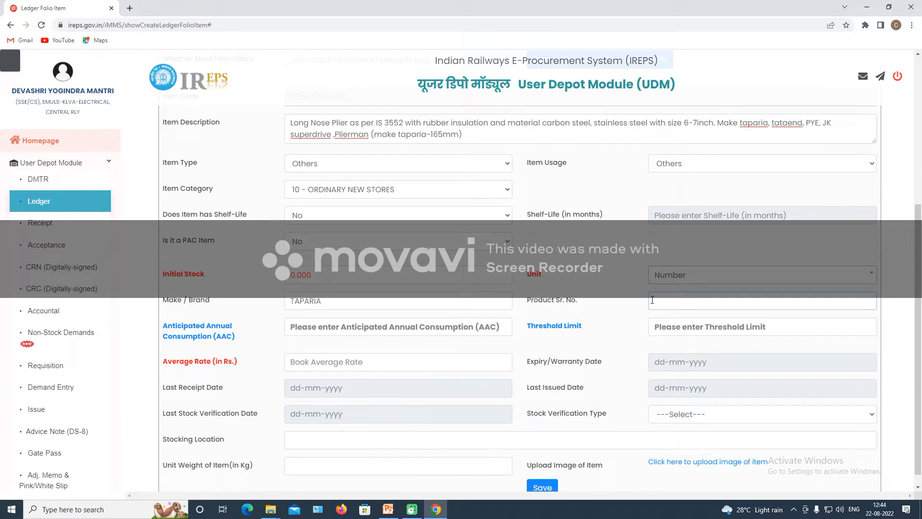
{"action": "type", "text": "1420-6"}
{"action": "left_click", "coordinate": [692, 327]}
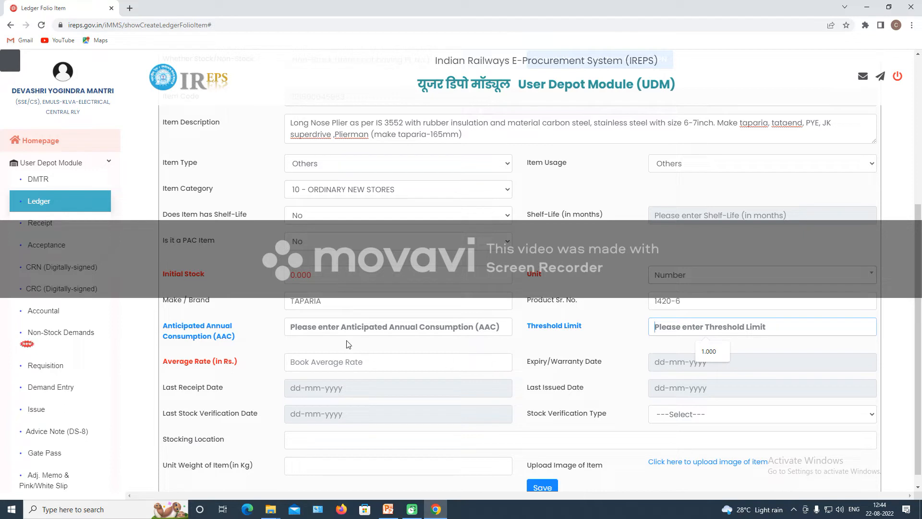
{"action": "type", "text": "1"}
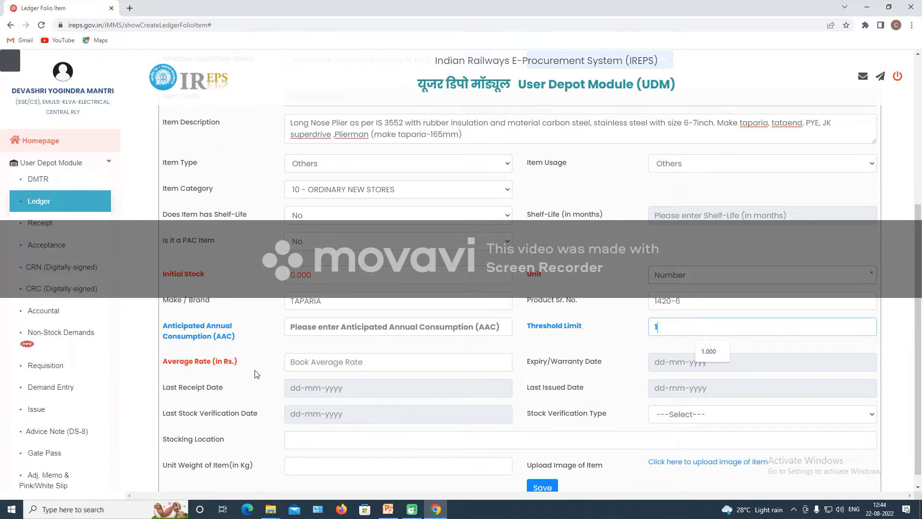
{"action": "key", "text": "Down"}
{"action": "key", "text": "Return"}
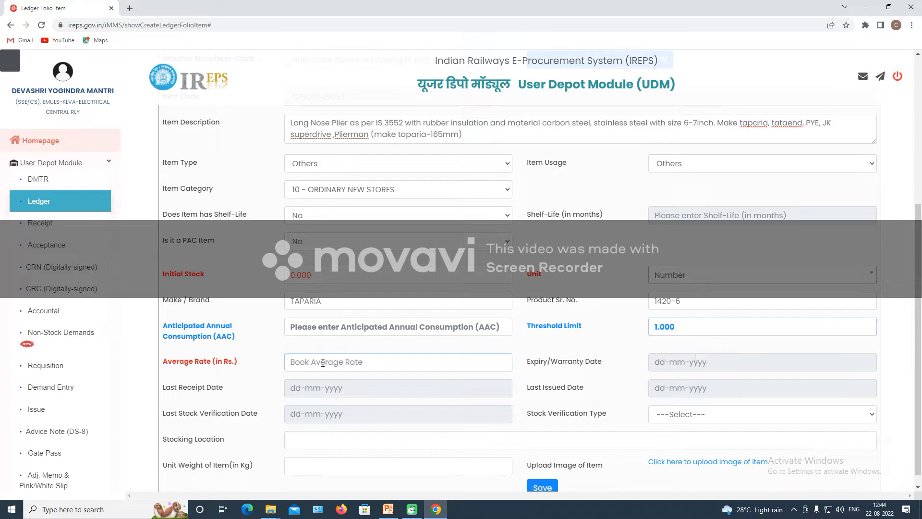
Enter an Average Rate of 200.95.
{"action": "left_click", "coordinate": [323, 363]}
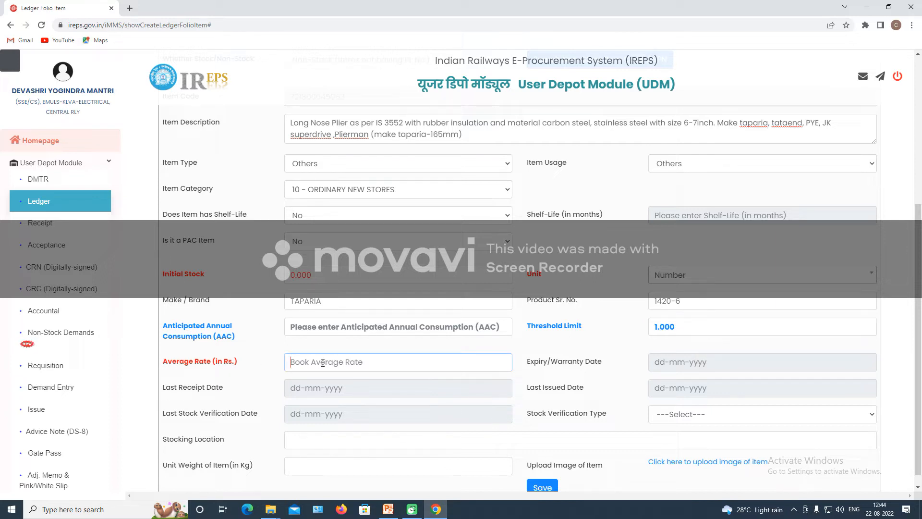
{"action": "type", "text": "200.95"}
{"action": "scroll", "coordinate": [327, 401], "scroll_direction": "down", "scroll_amount": 1}
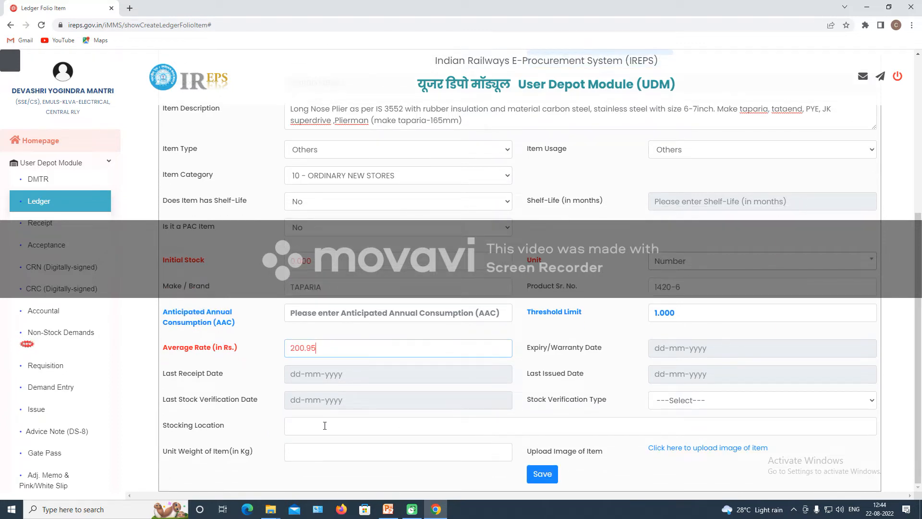
{"action": "left_click", "coordinate": [324, 426]}
Fill the Stocking Location with the CUPBOARD NO 4 autocomplete suggestion.
{"action": "left_click", "coordinate": [689, 401]}
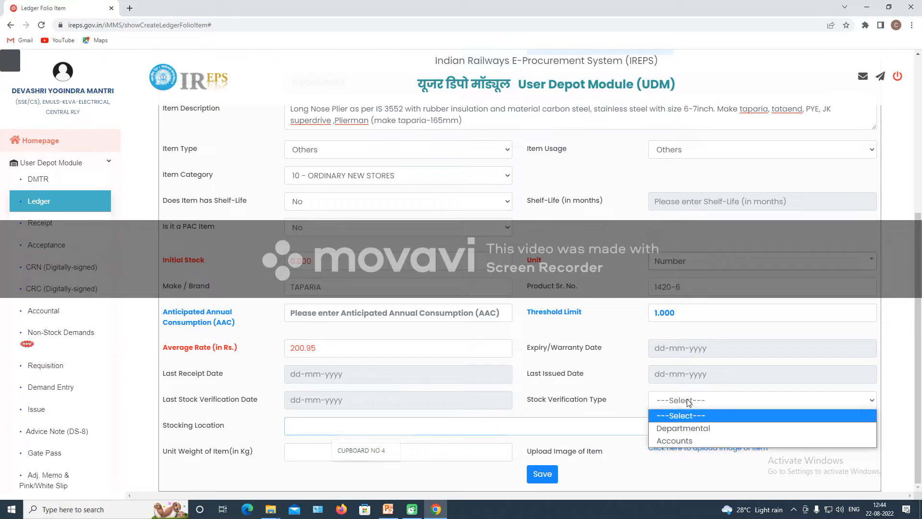
{"action": "left_click", "coordinate": [690, 400]}
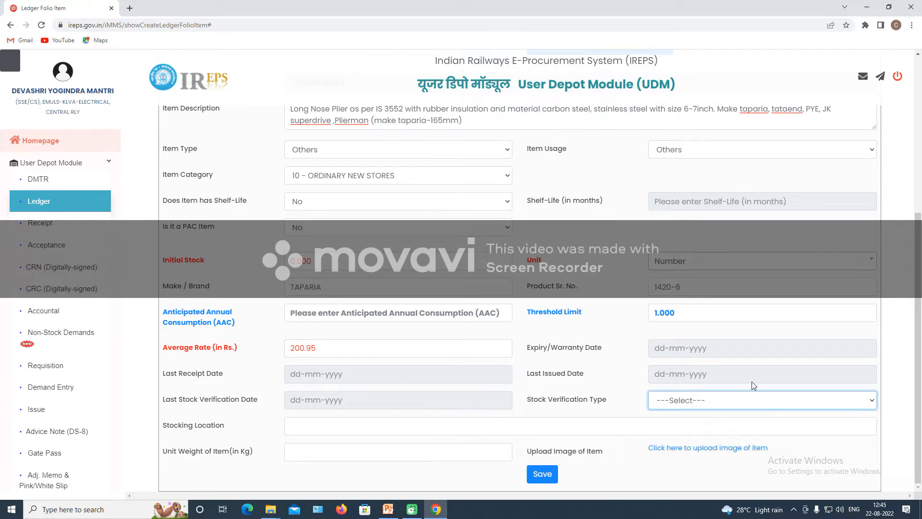
{"action": "left_click", "coordinate": [318, 425]}
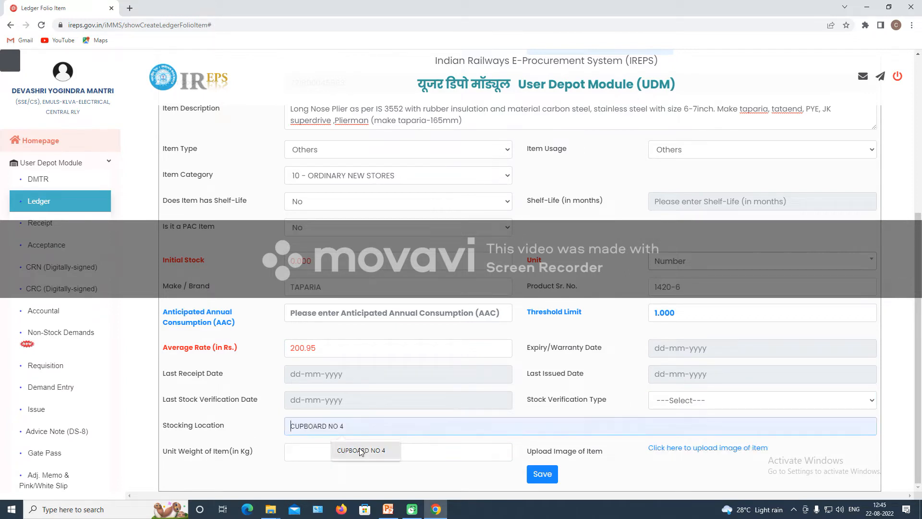
{"action": "left_click", "coordinate": [380, 450]}
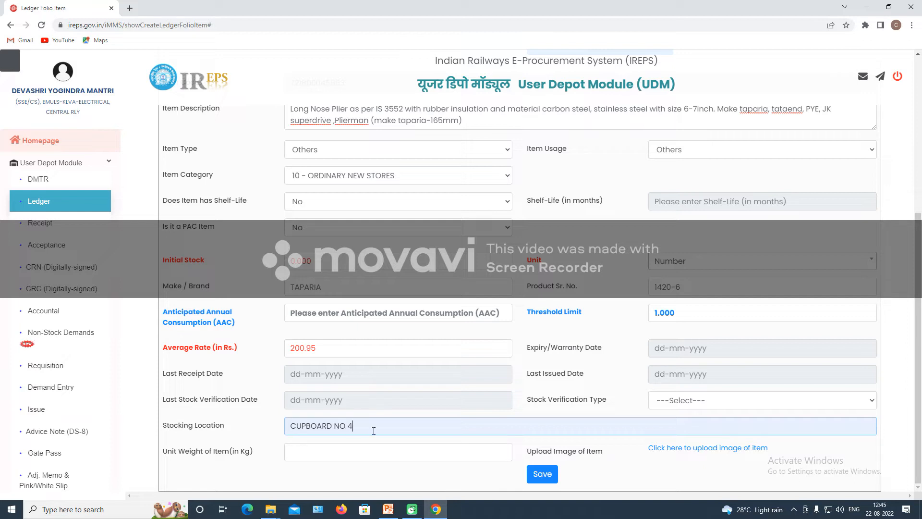
{"action": "left_click", "coordinate": [319, 450]}
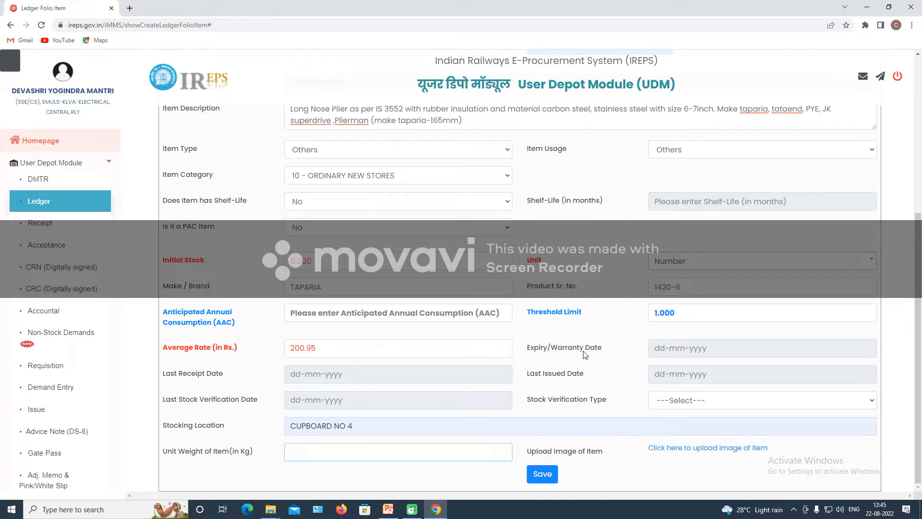
Enter 0.120 as the item's unit weight in kg.
{"action": "type", "text": "0.120"}
Load web.whatsapp.com in a new tab and open the C/Store Kcs group chat.
{"action": "left_click", "coordinate": [130, 8]}
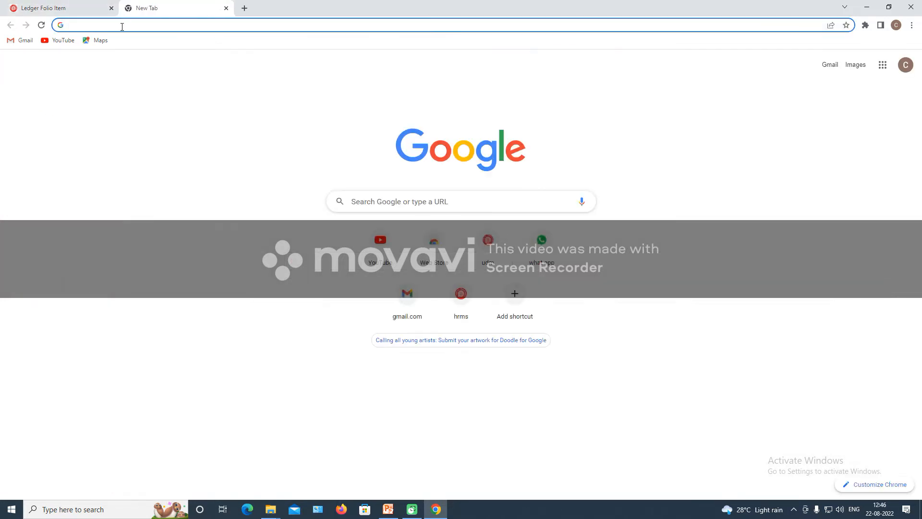
{"action": "type", "text": "web.whatsapp.com"}
{"action": "key", "text": "Return"}
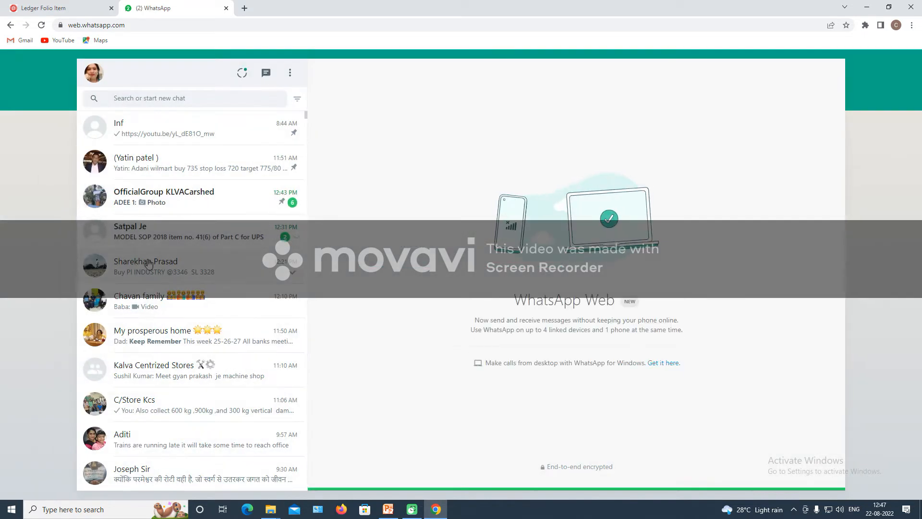
{"action": "left_click", "coordinate": [156, 412]}
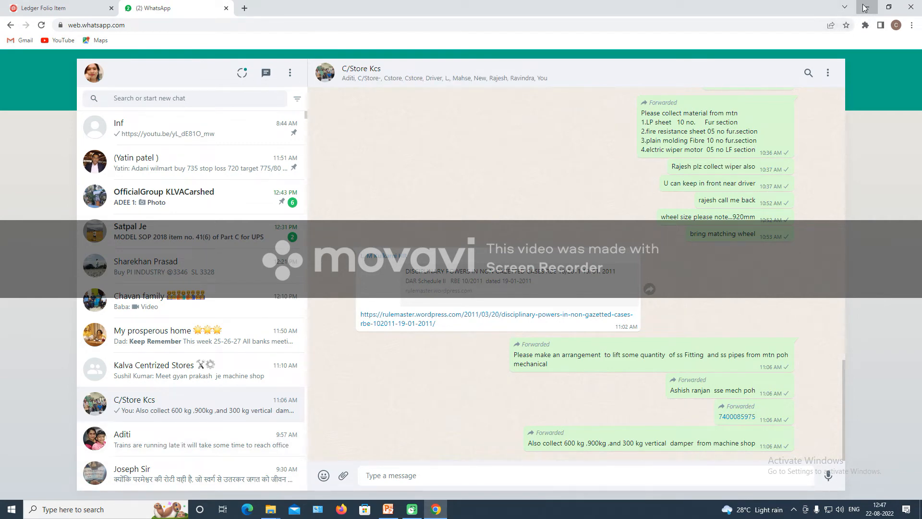
Briefly check the ledger folio form, then come back to the C/Store Kcs chat.
{"action": "left_click", "coordinate": [863, 7]}
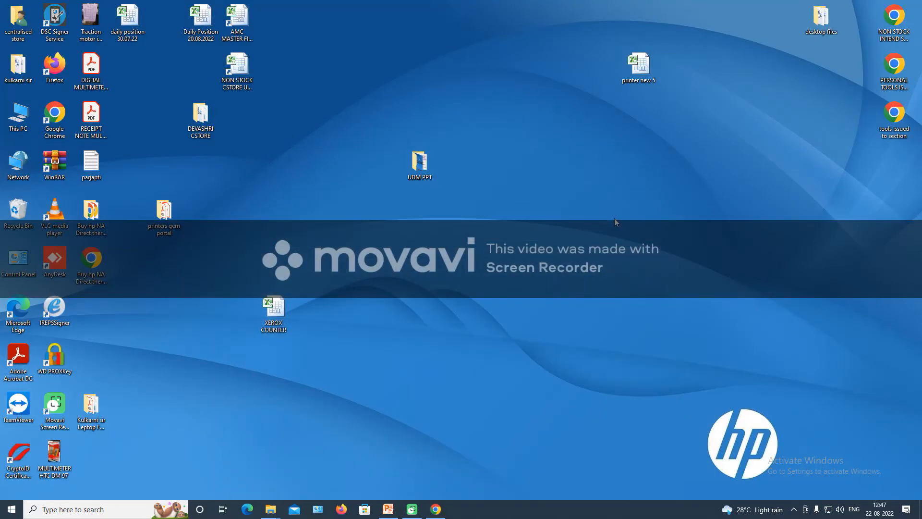
{"action": "left_click", "coordinate": [436, 509]}
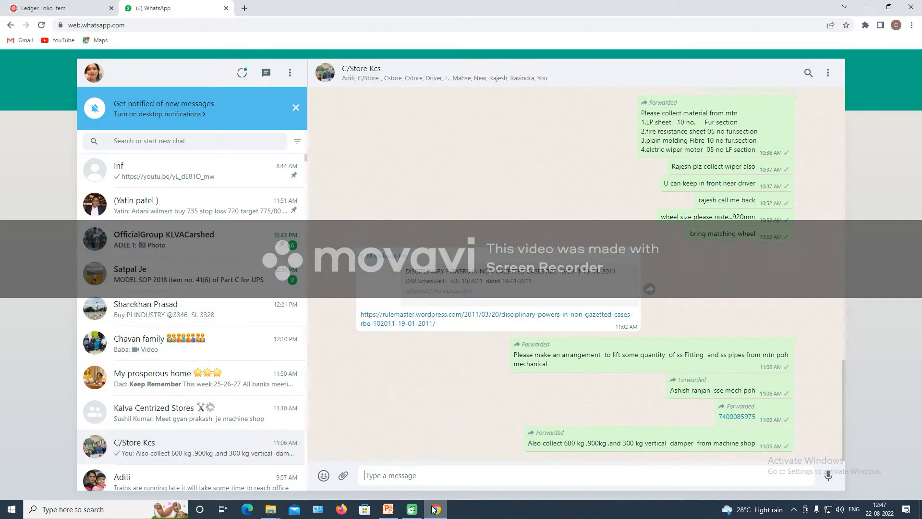
{"action": "left_click", "coordinate": [58, 8]}
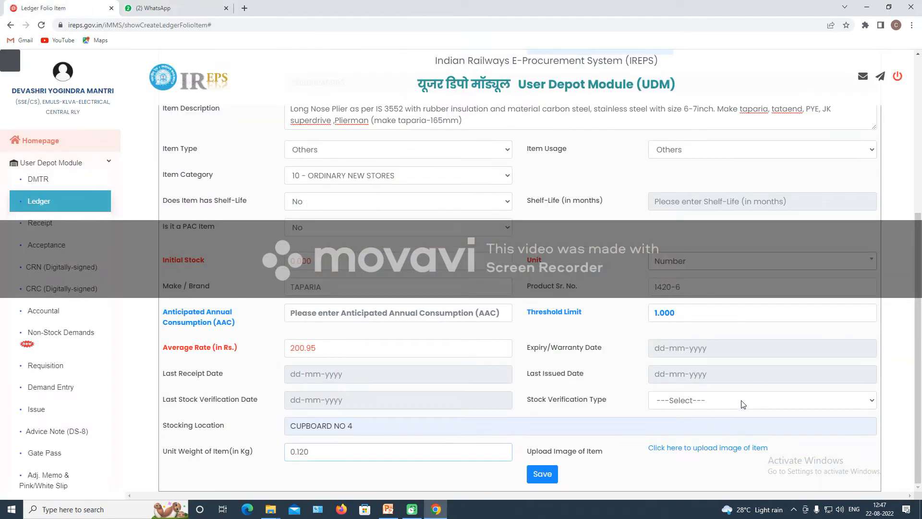
{"action": "left_click", "coordinate": [773, 489]}
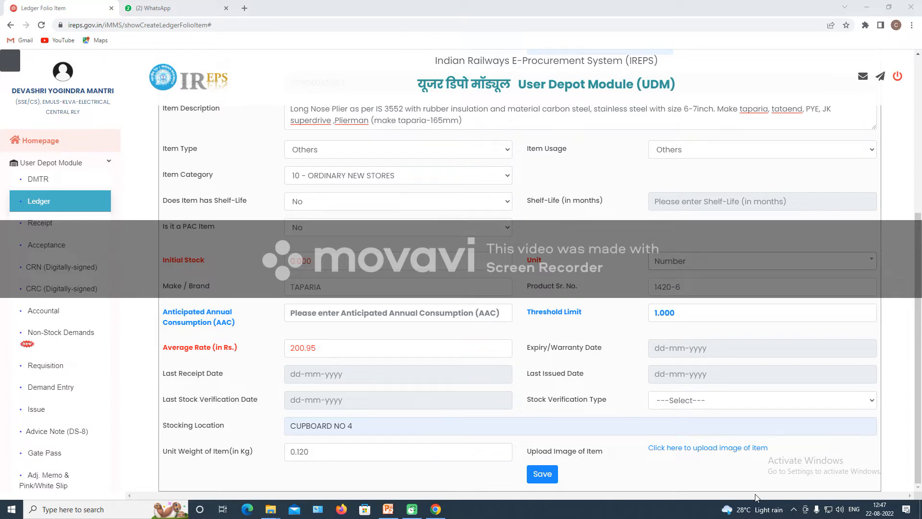
{"action": "left_click", "coordinate": [158, 8]}
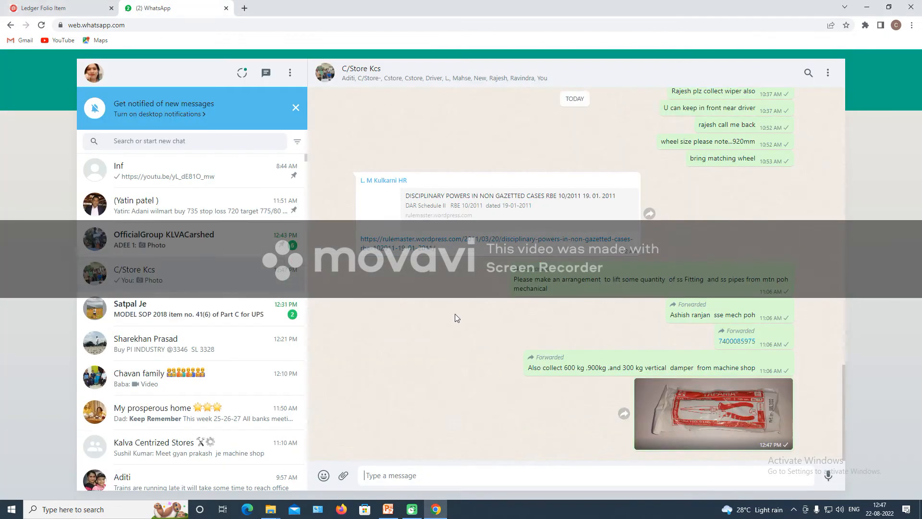
Download the Taparia pliers photo from the chat and open it in Photos.
{"action": "left_click", "coordinate": [749, 423]}
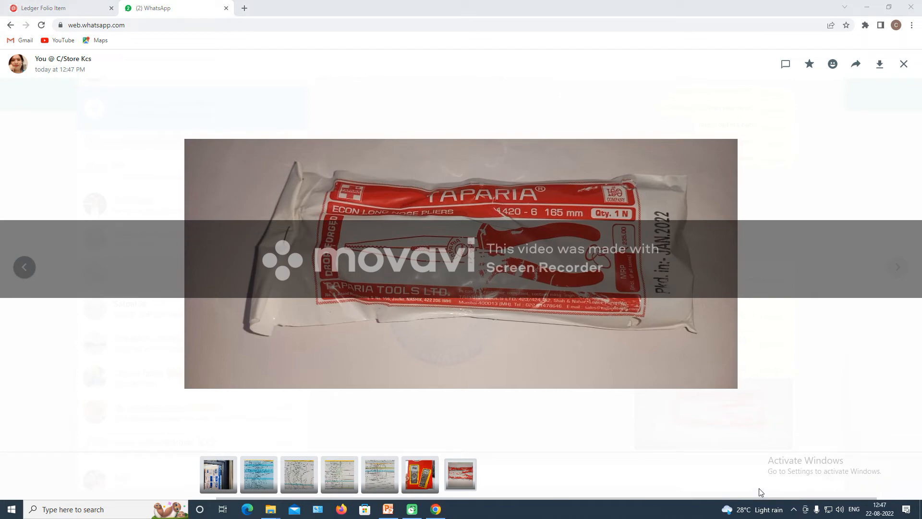
{"action": "left_click", "coordinate": [880, 64]}
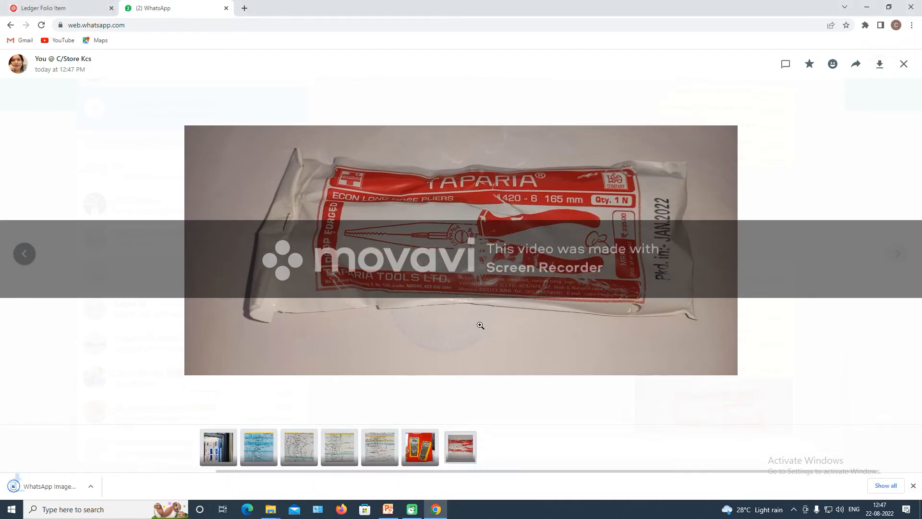
{"action": "left_click", "coordinate": [75, 489]}
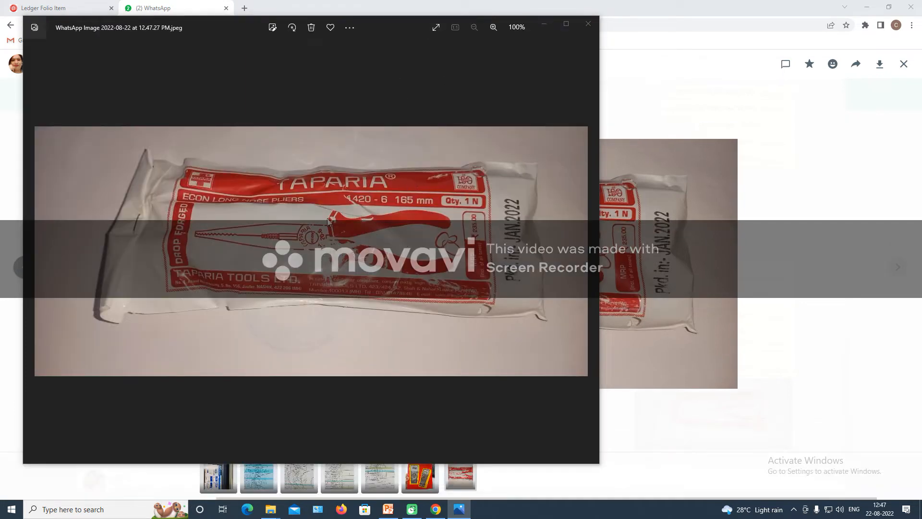
Save a copy of the photo on the Desktop named NOSE PLIERS.
{"action": "key", "text": "ctrl+s"}
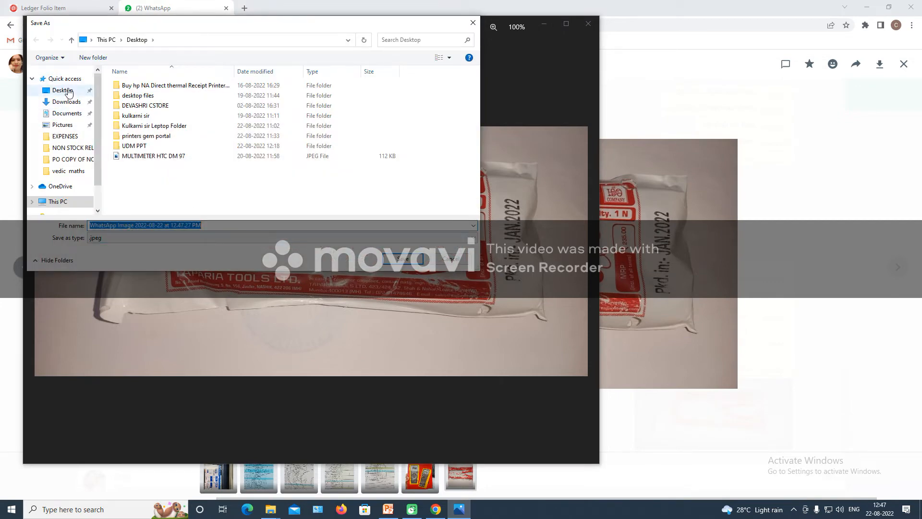
{"action": "left_click", "coordinate": [201, 225]}
{"action": "key", "text": "ctrl+a"}
{"action": "type", "text": "N"}
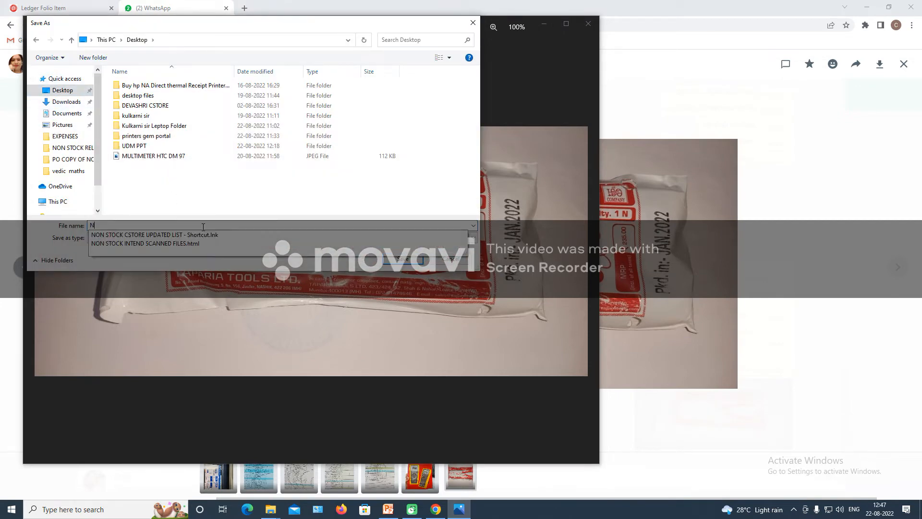
{"action": "type", "text": "OSE PLIERS"}
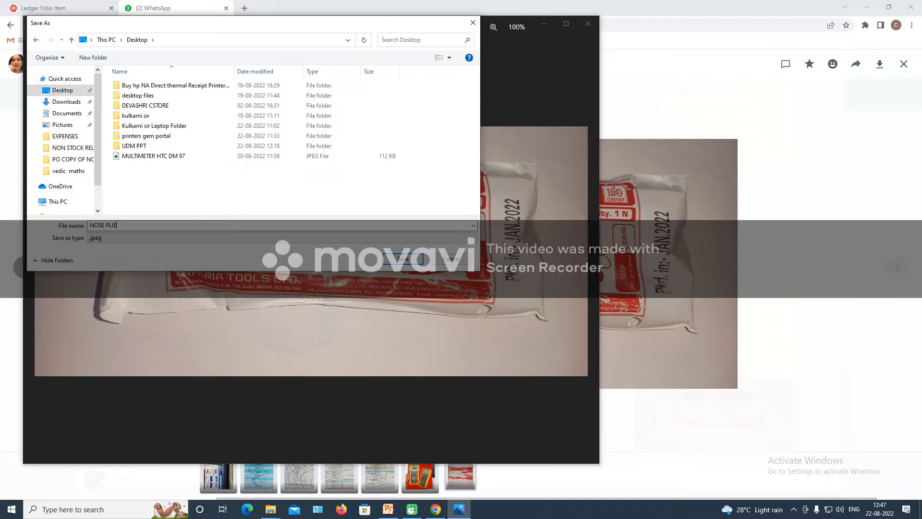
{"action": "key", "text": "Return"}
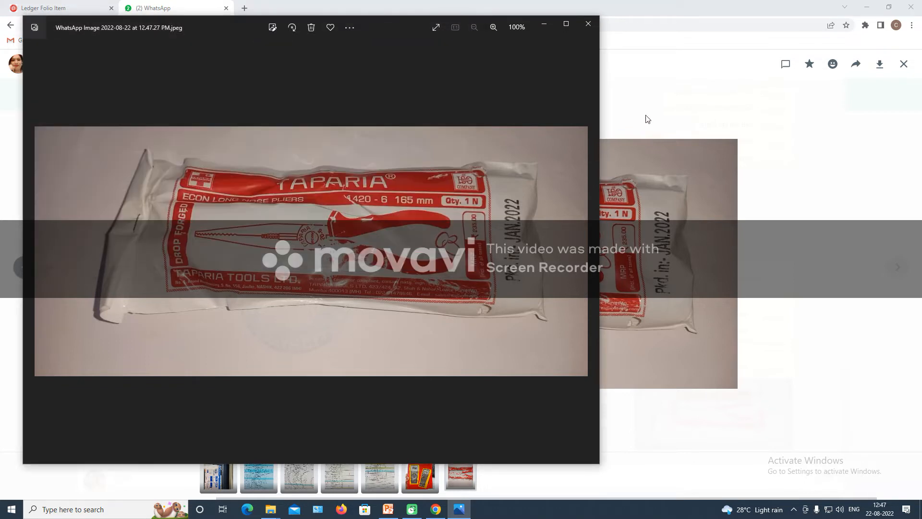
{"action": "left_click", "coordinate": [544, 24]}
{"action": "left_click", "coordinate": [77, 8]}
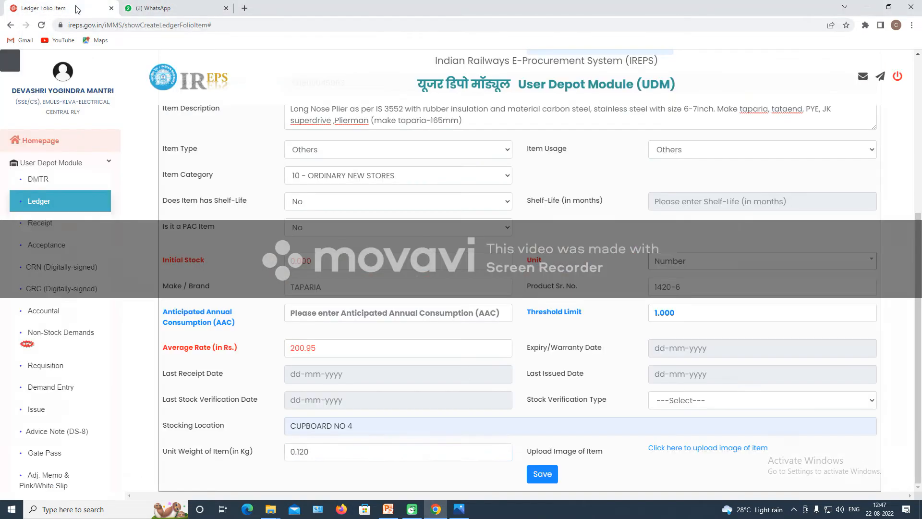
Choose NOSE PLIER1.jpeg and upload it as the item's image.
{"action": "left_click", "coordinate": [752, 448]}
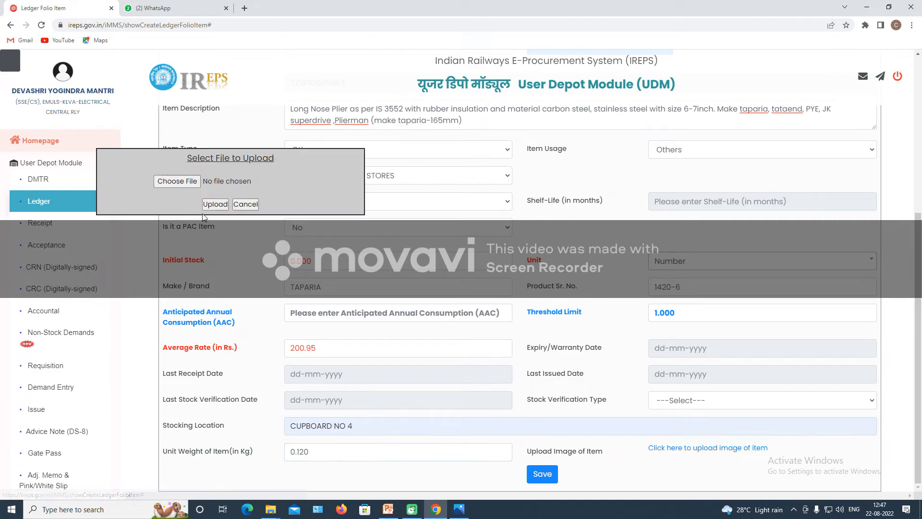
{"action": "left_click", "coordinate": [178, 181]}
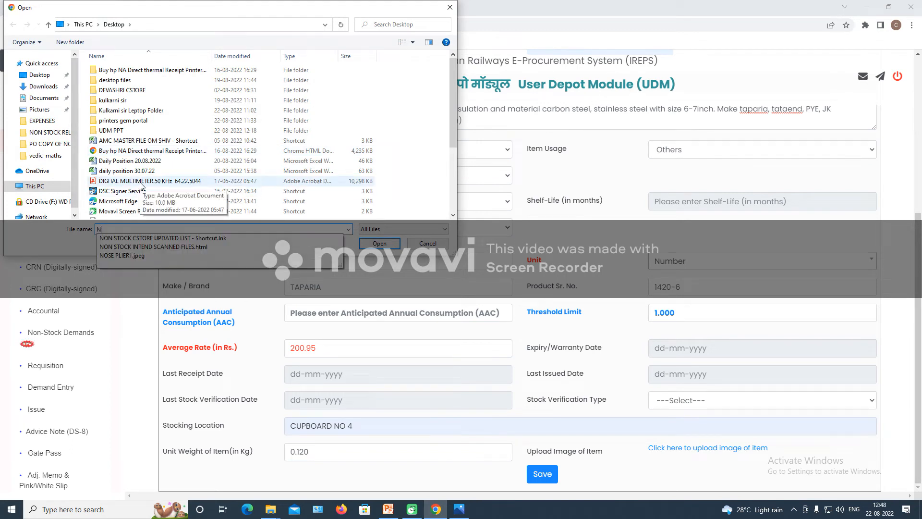
{"action": "type", "text": "NO"}
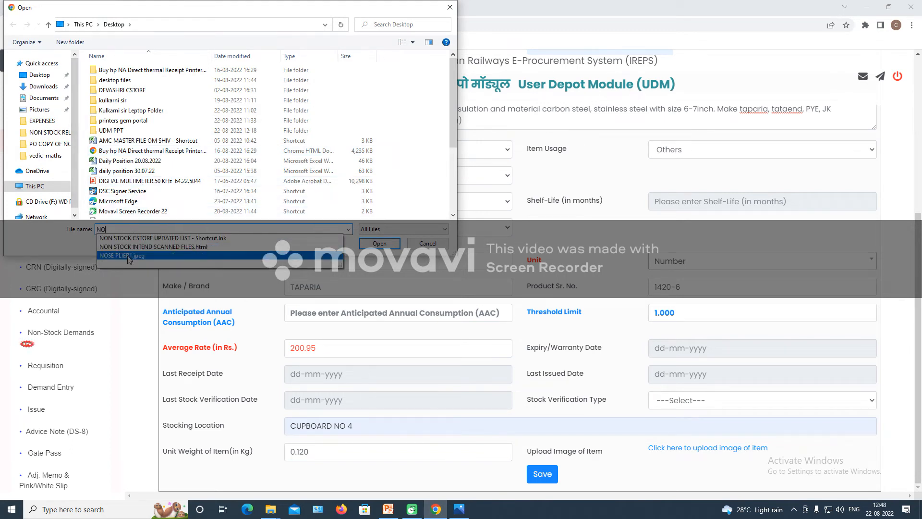
{"action": "left_click", "coordinate": [129, 255]}
{"action": "left_click", "coordinate": [375, 244]}
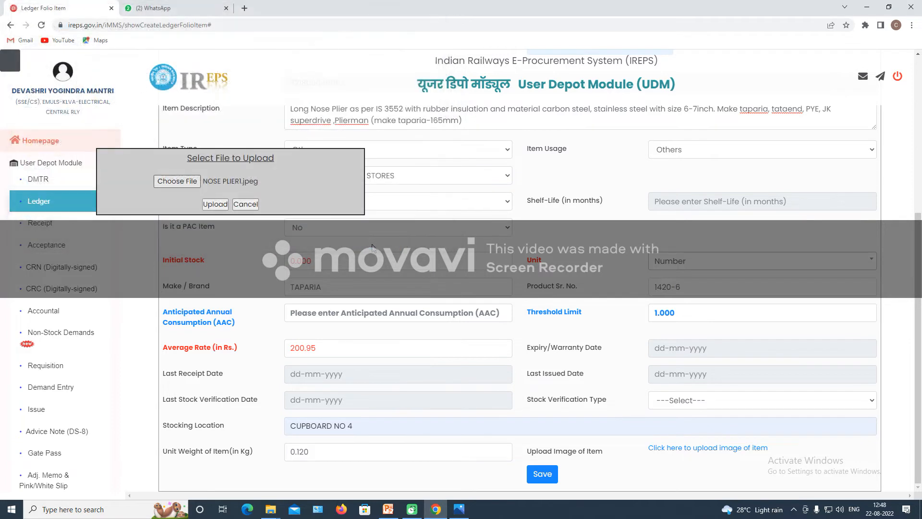
{"action": "left_click", "coordinate": [210, 206]}
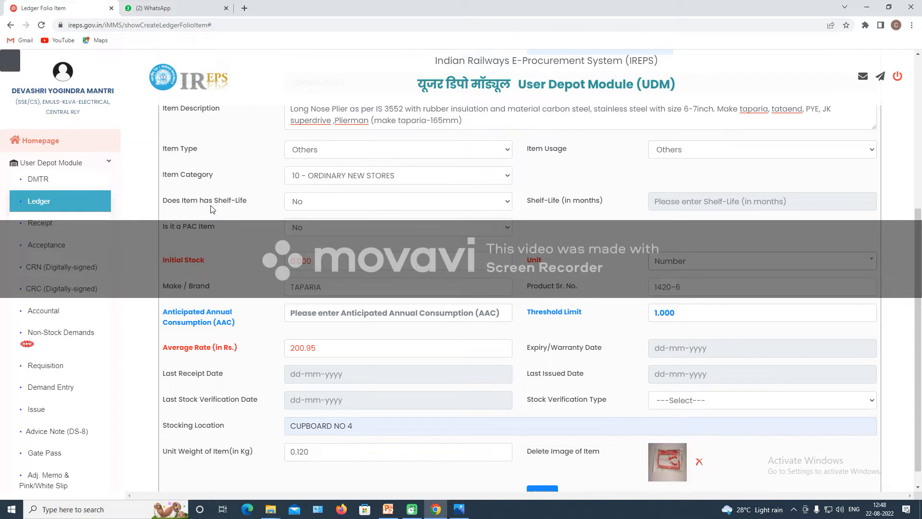
Save the item, accepting the value warning and the rate/balance check (BAR 200.95).
{"action": "scroll", "coordinate": [740, 400], "scroll_direction": "down", "scroll_amount": 1}
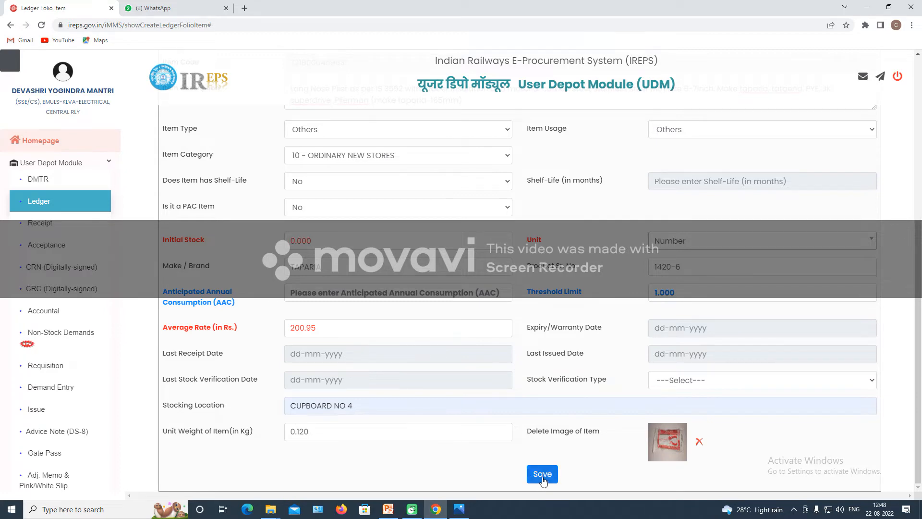
{"action": "scroll", "coordinate": [518, 368], "scroll_direction": "up", "scroll_amount": 4}
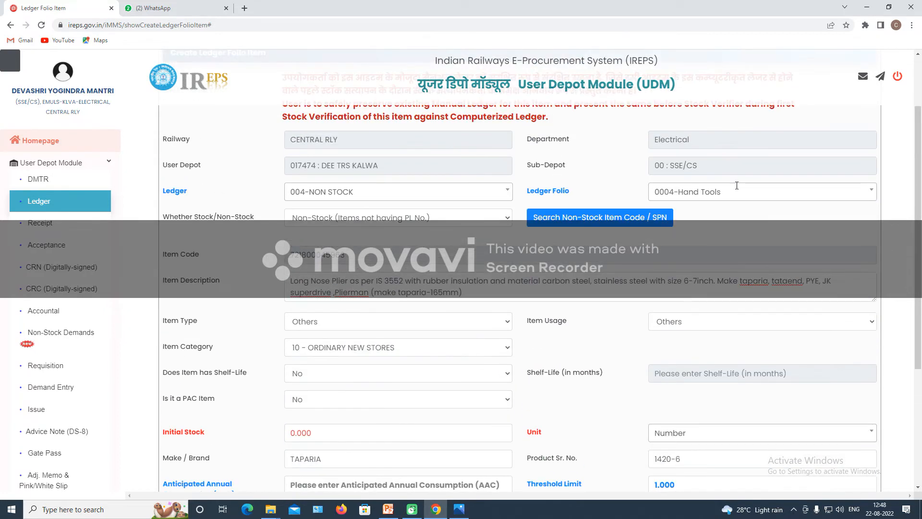
{"action": "scroll", "coordinate": [638, 337], "scroll_direction": "up", "scroll_amount": 2}
{"action": "scroll", "coordinate": [600, 408], "scroll_direction": "down", "scroll_amount": 6}
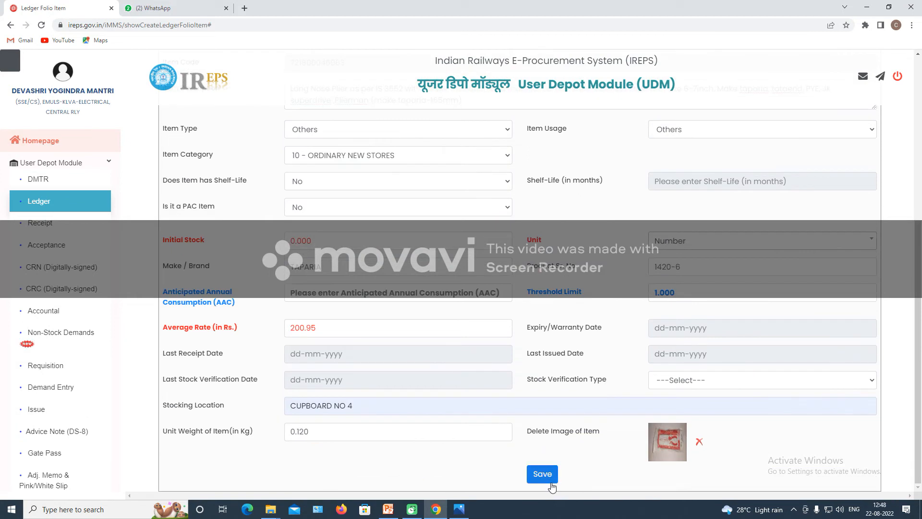
{"action": "left_click", "coordinate": [543, 474]}
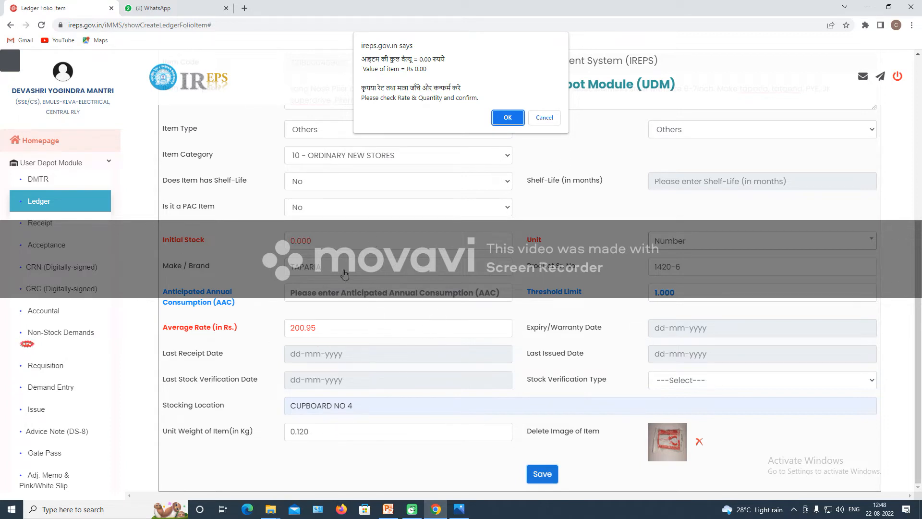
{"action": "left_click", "coordinate": [498, 119]}
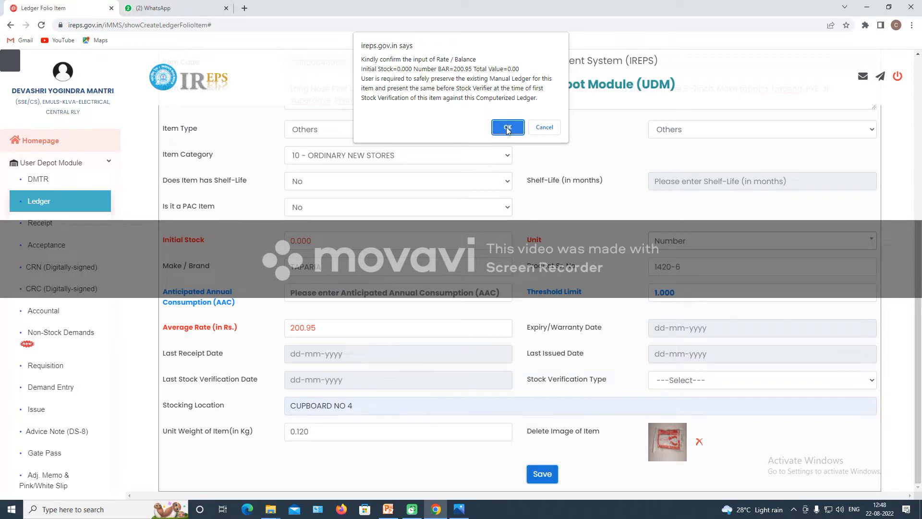
{"action": "left_click", "coordinate": [506, 127]}
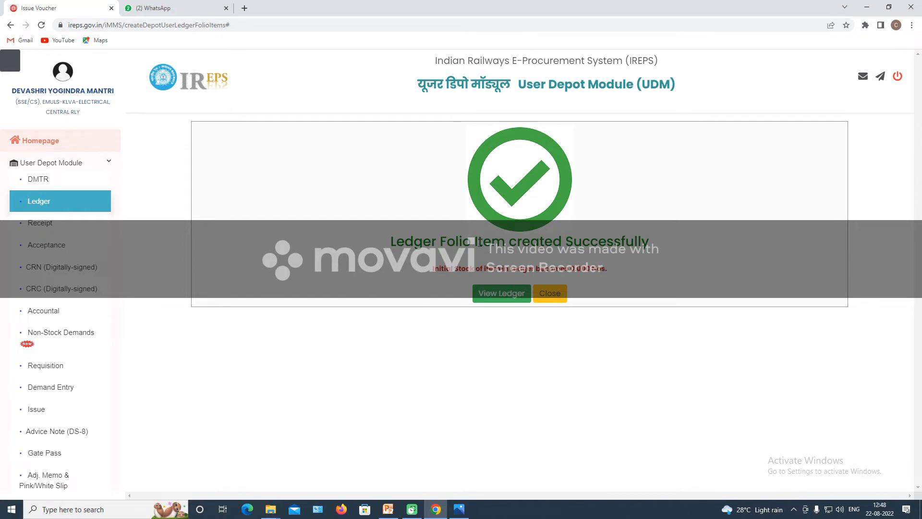
{"action": "left_click", "coordinate": [512, 299]}
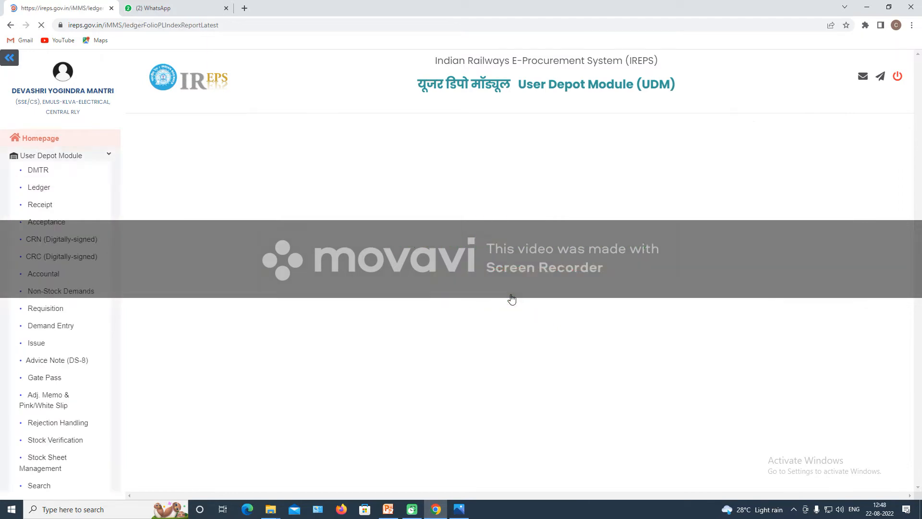
{"action": "scroll", "coordinate": [589, 330], "scroll_direction": "down", "scroll_amount": 2}
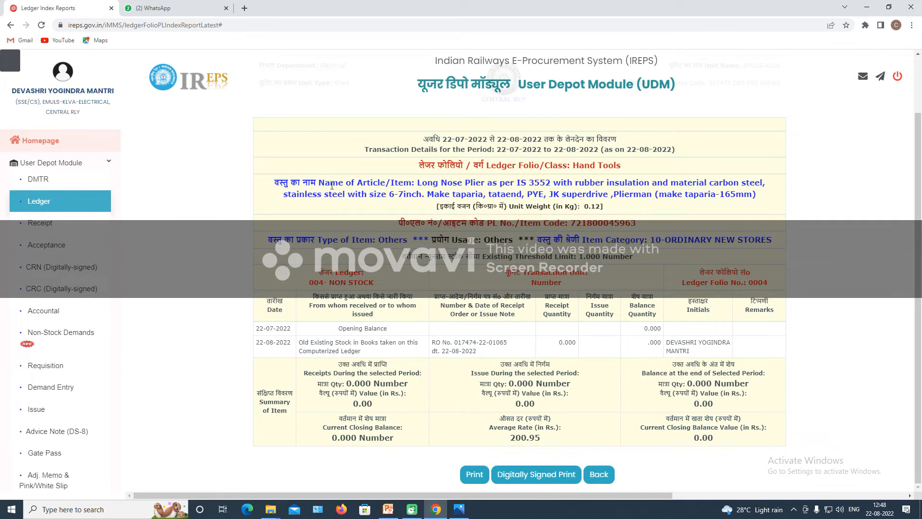
{"action": "left_click_drag", "start_coordinate": [414, 183], "coordinate": [656, 194]}
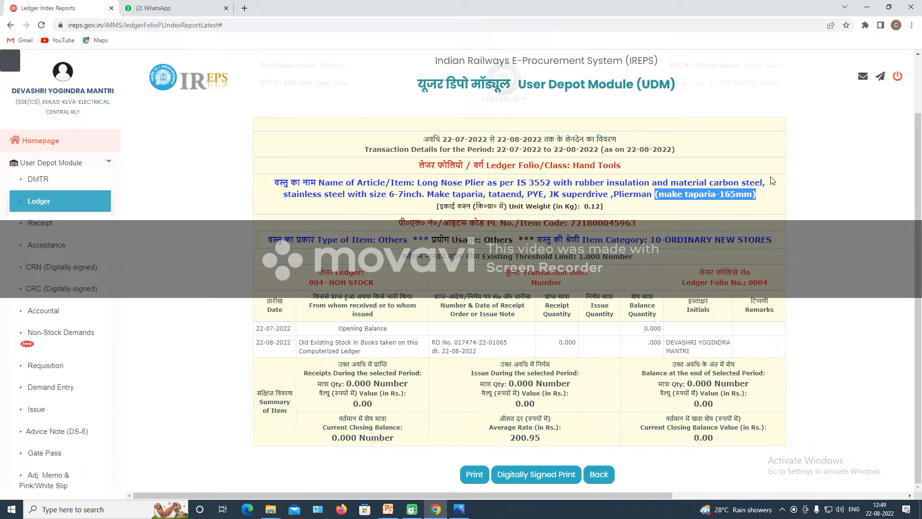
{"action": "left_click", "coordinate": [771, 195]}
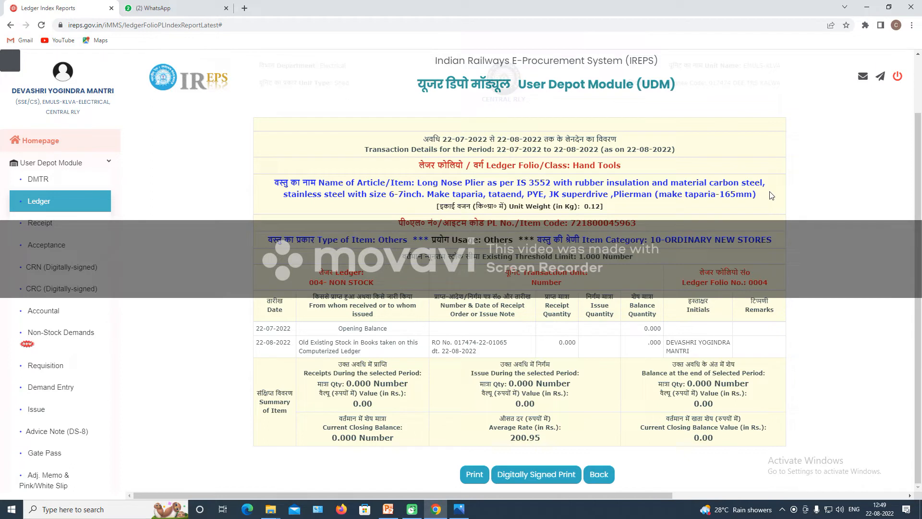
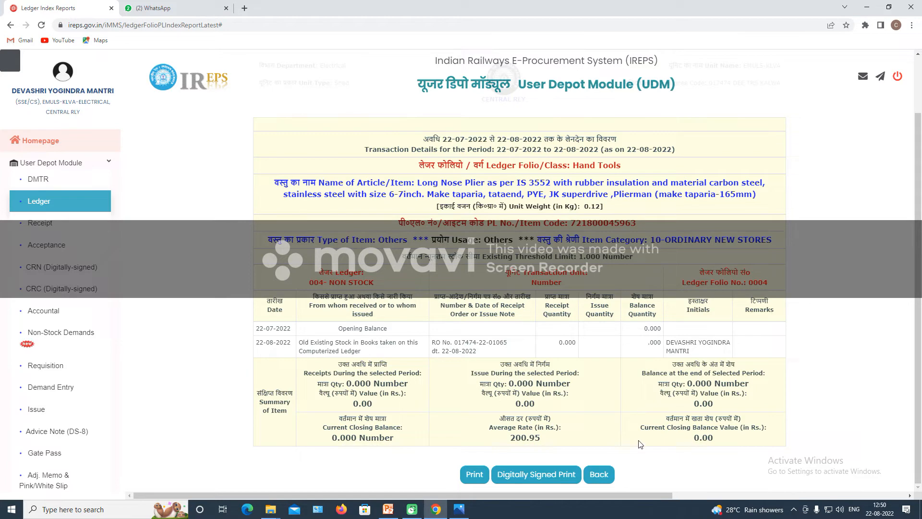
Go from the Hand Tools folio report back to the Summary of Ledgers Maintained page.
{"action": "left_click", "coordinate": [41, 202]}
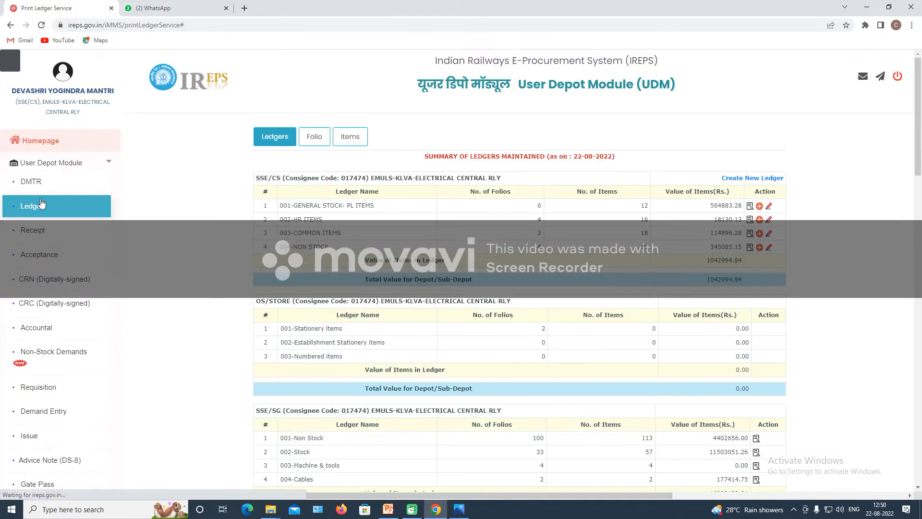
List all 61 folio items at 100 per page and check the Long Nose Plier row, then go to Accountal.
{"action": "left_click", "coordinate": [349, 137]}
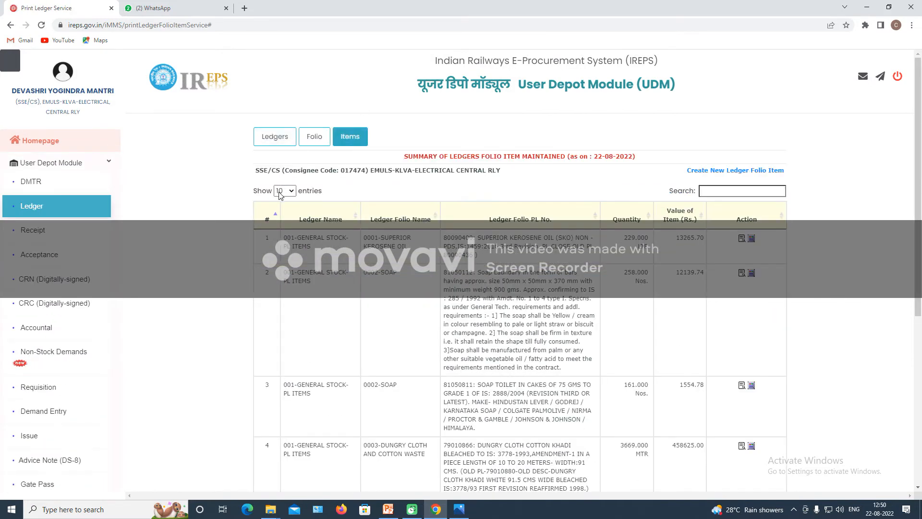
{"action": "left_click", "coordinate": [284, 190]}
{"action": "left_click", "coordinate": [283, 234]}
{"action": "scroll", "coordinate": [568, 412], "scroll_direction": "down", "scroll_amount": 20}
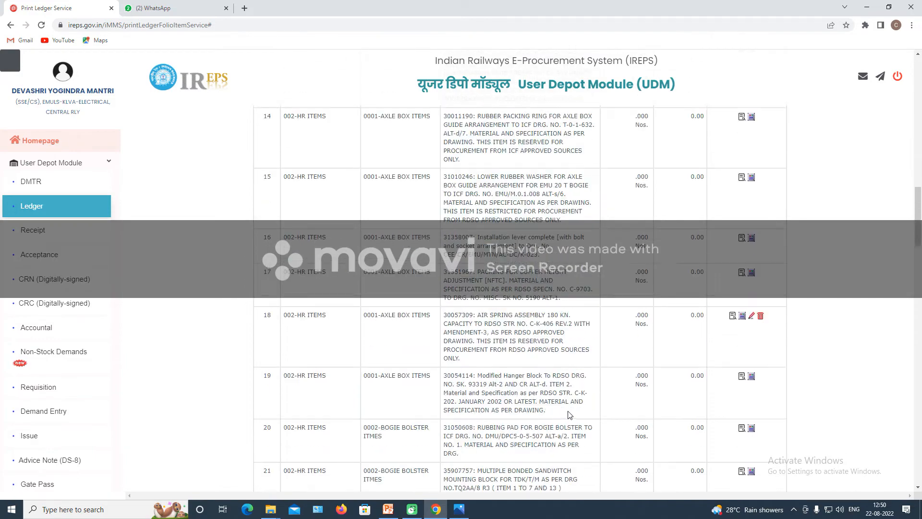
{"action": "scroll", "coordinate": [568, 411], "scroll_direction": "down", "scroll_amount": 18}
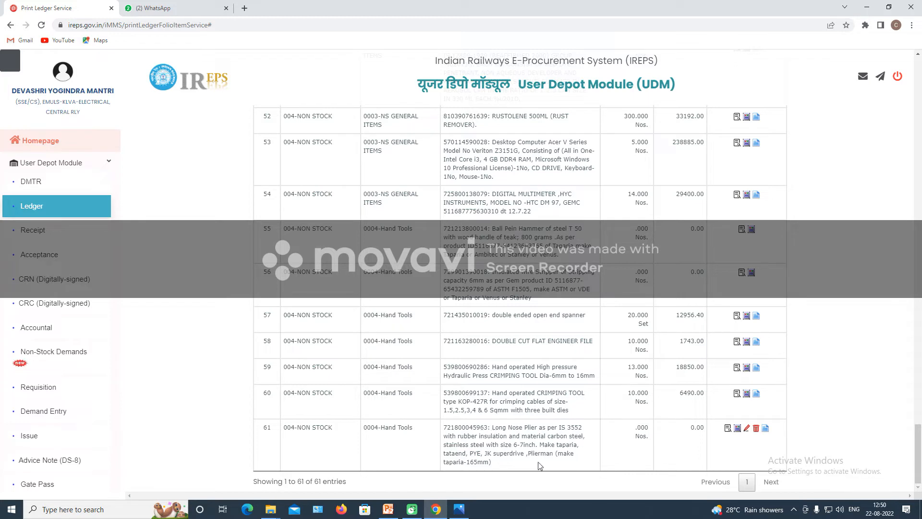
{"action": "scroll", "coordinate": [549, 435], "scroll_direction": "up", "scroll_amount": 3}
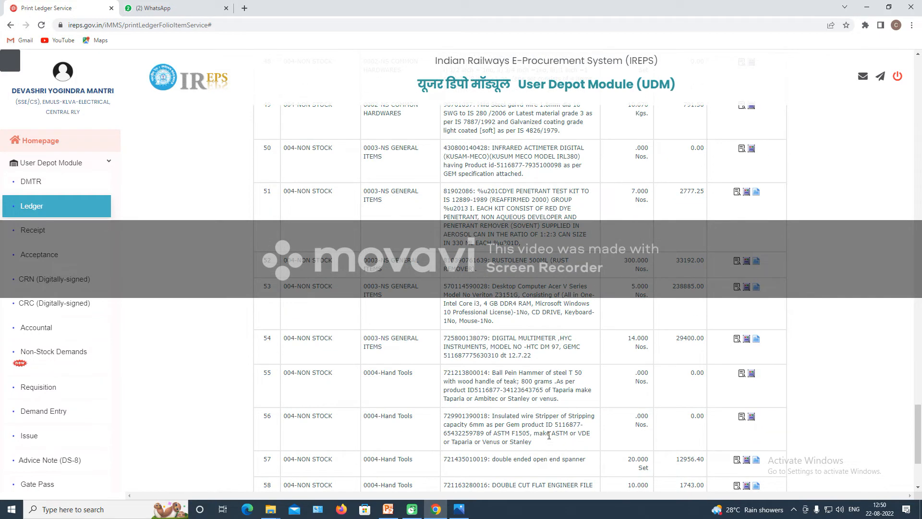
{"action": "scroll", "coordinate": [549, 435], "scroll_direction": "up", "scroll_amount": 4}
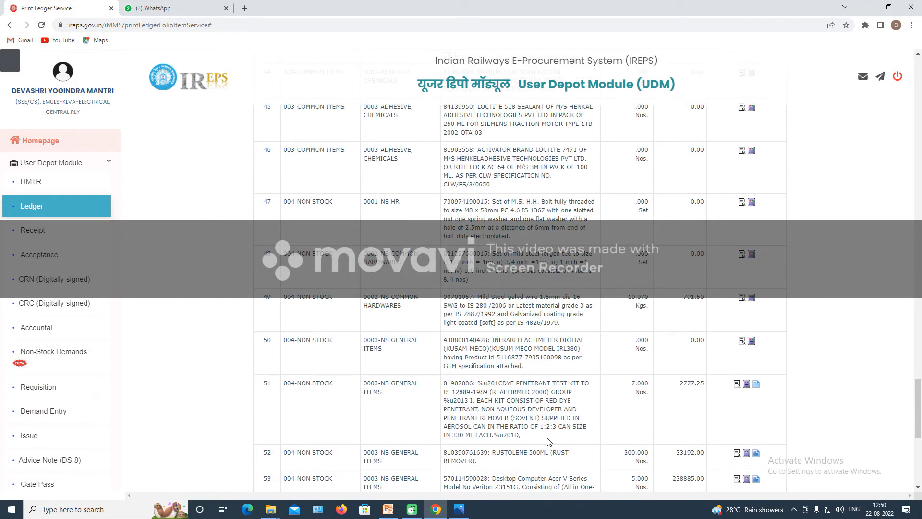
{"action": "scroll", "coordinate": [549, 439], "scroll_direction": "down", "scroll_amount": 7}
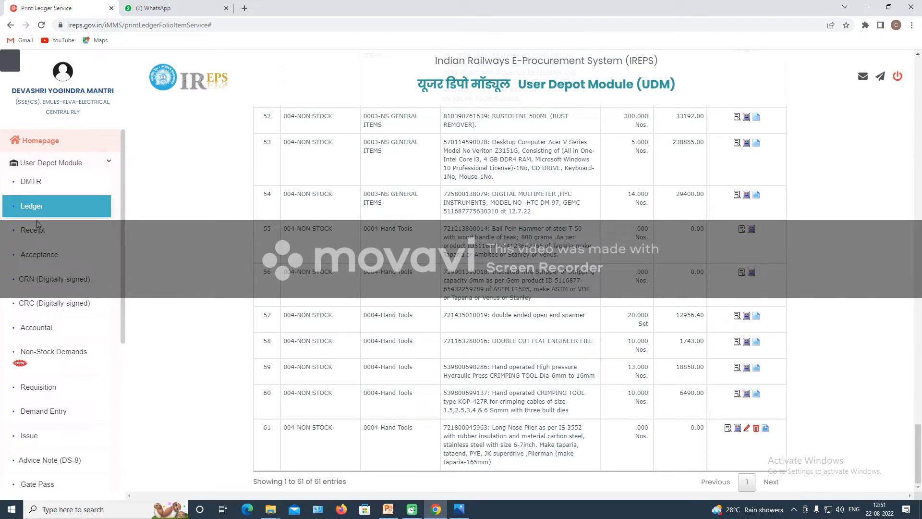
{"action": "left_click", "coordinate": [31, 335]}
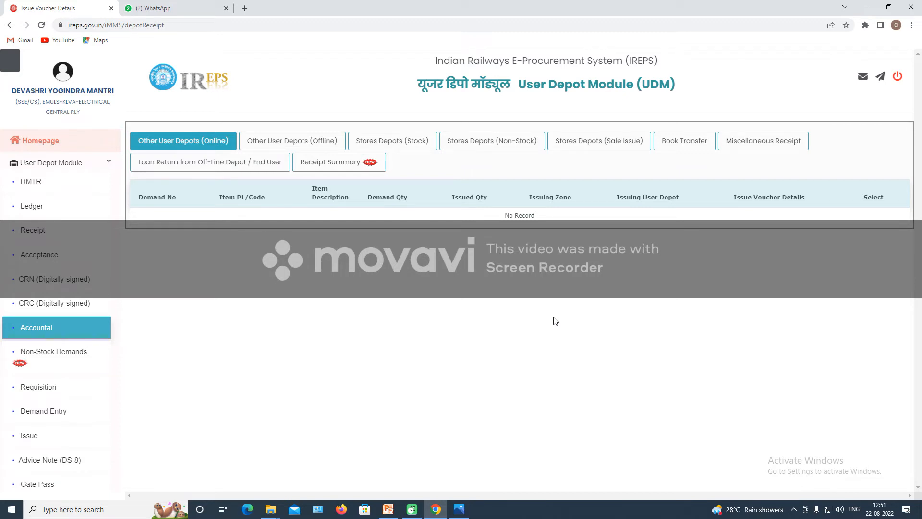
Show the Stores Depots (Non-Stock) receipt notes 100 per page and scroll through all five.
{"action": "left_click", "coordinate": [519, 138]}
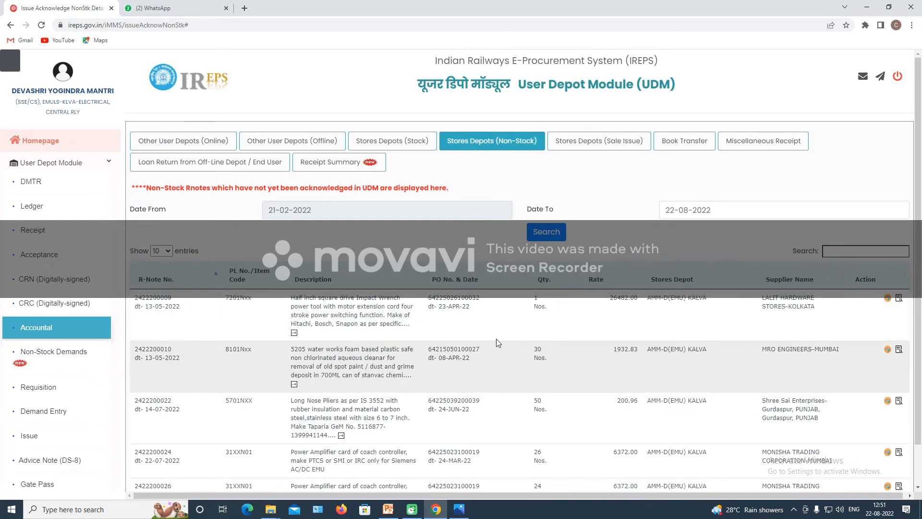
{"action": "left_click", "coordinate": [159, 250]}
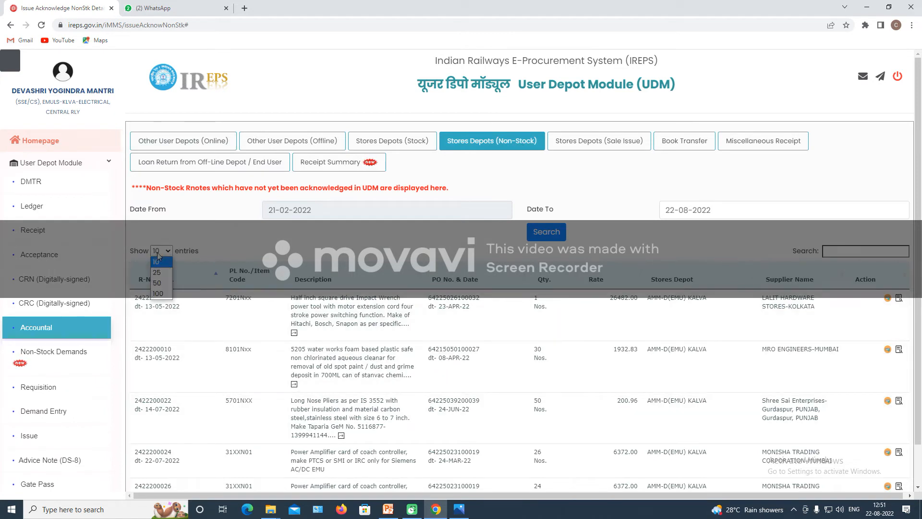
{"action": "left_click", "coordinate": [168, 294]}
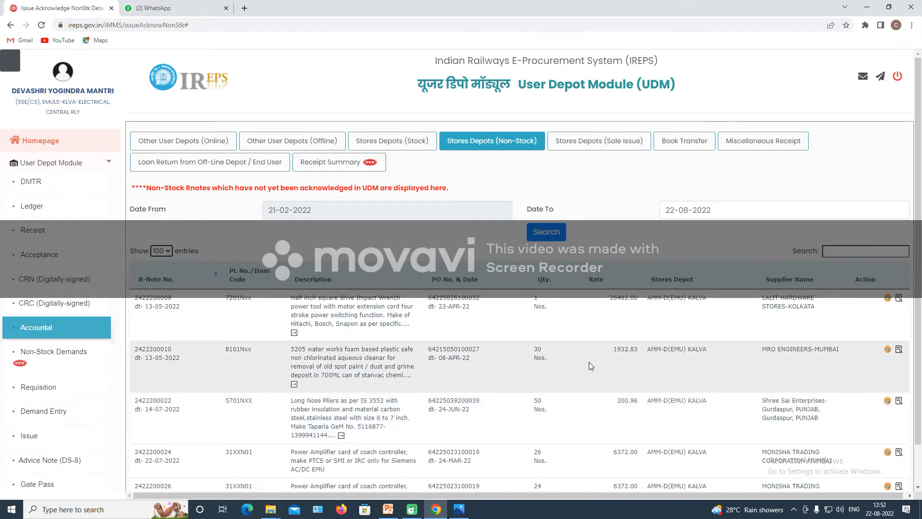
{"action": "scroll", "coordinate": [581, 377], "scroll_direction": "down", "scroll_amount": 1}
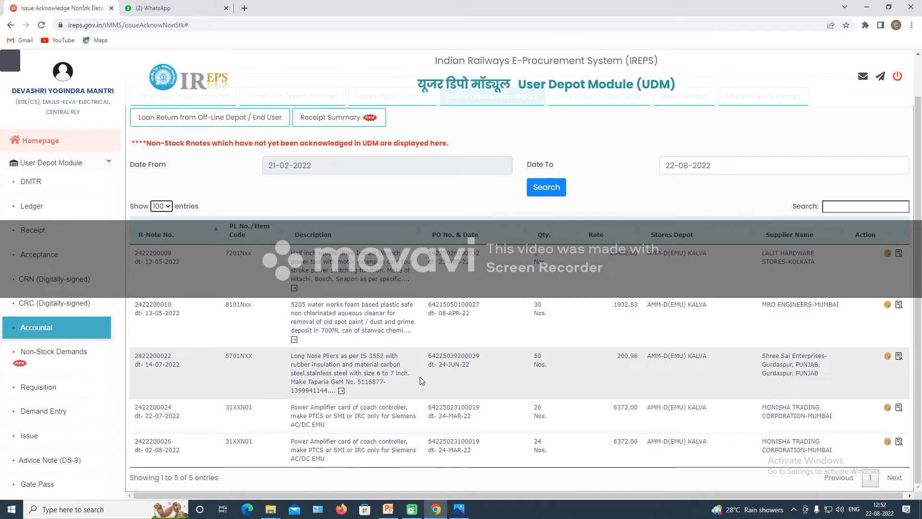
{"action": "left_click", "coordinate": [899, 357]}
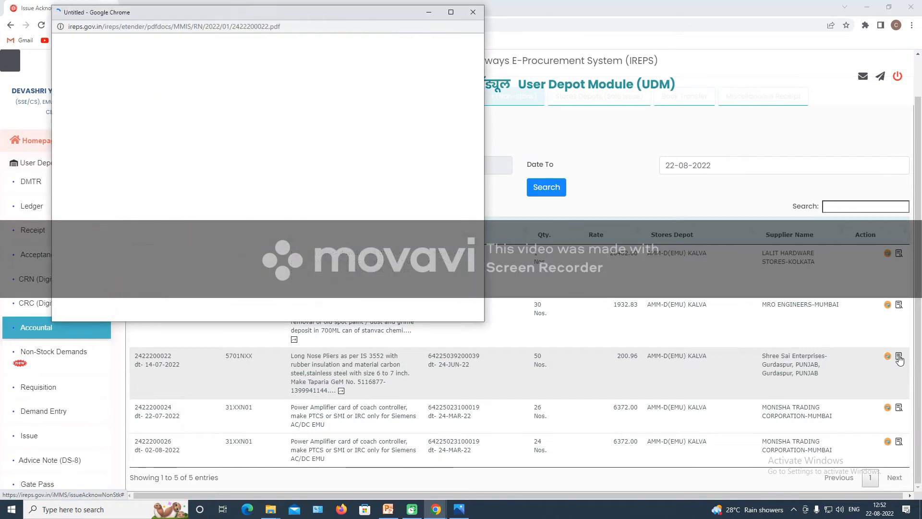
{"action": "left_click", "coordinate": [451, 12]}
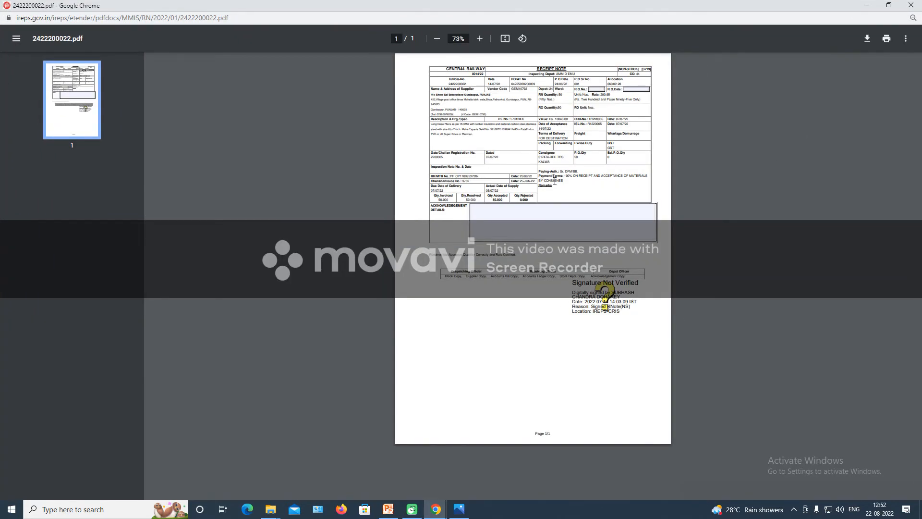
{"action": "left_click", "coordinate": [479, 38]}
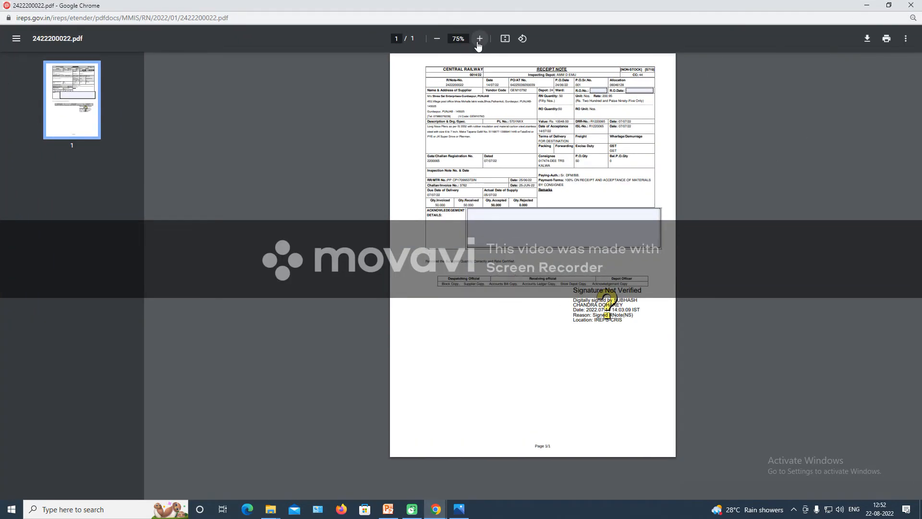
{"action": "left_click", "coordinate": [479, 38]}
{"action": "left_click", "coordinate": [479, 39]}
{"action": "left_click", "coordinate": [480, 38]}
{"action": "left_click", "coordinate": [480, 38]}
{"action": "left_click", "coordinate": [479, 39]}
{"action": "left_click", "coordinate": [479, 39]}
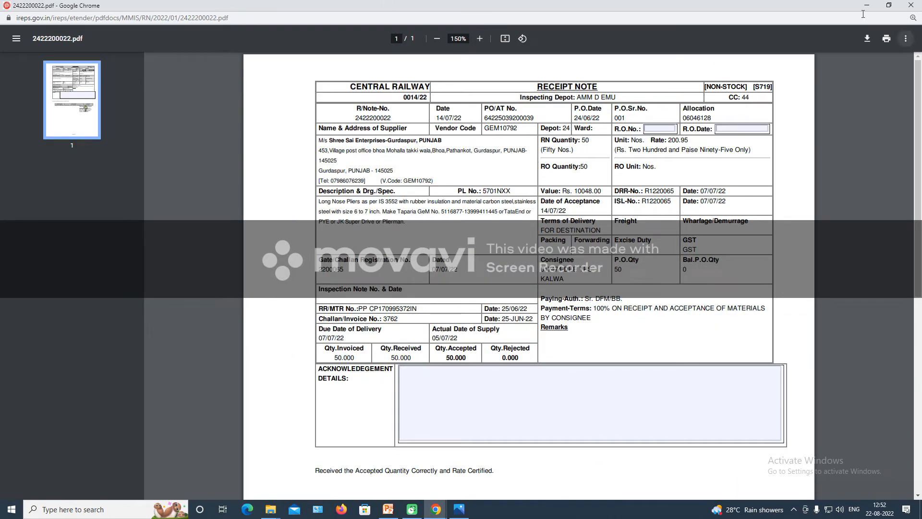
{"action": "left_click", "coordinate": [910, 5]}
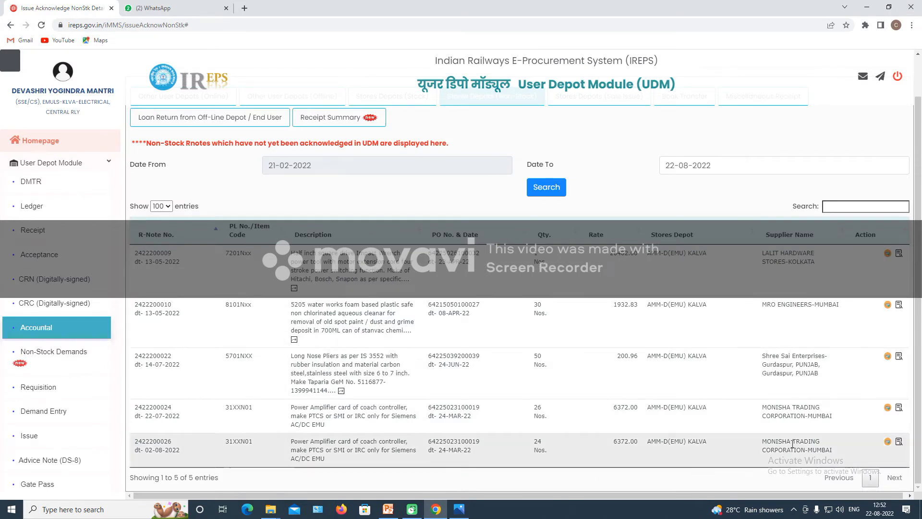
{"action": "left_click", "coordinate": [888, 356]}
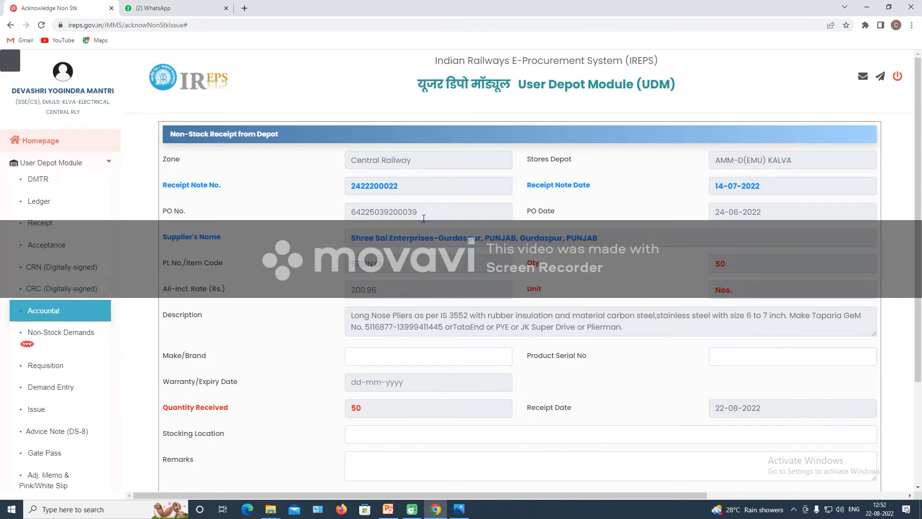
{"action": "scroll", "coordinate": [316, 278], "scroll_direction": "down", "scroll_amount": 1}
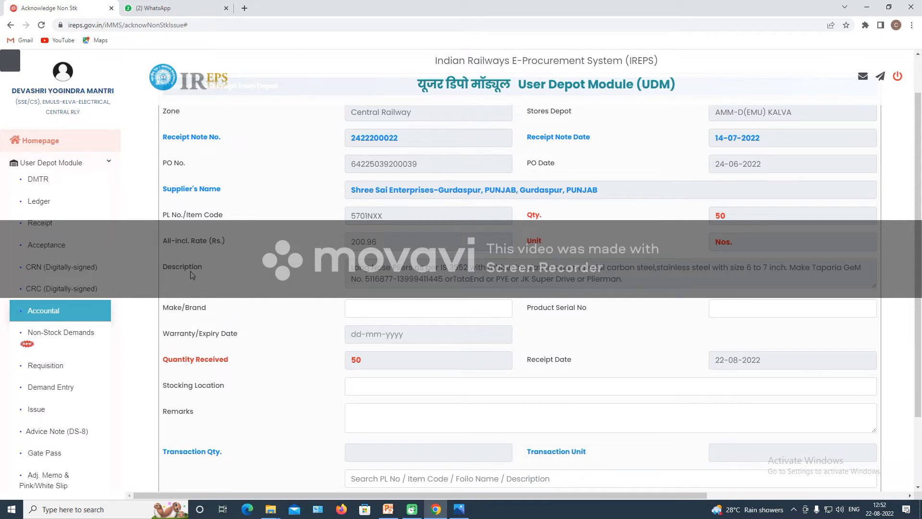
{"action": "left_click", "coordinate": [402, 270]}
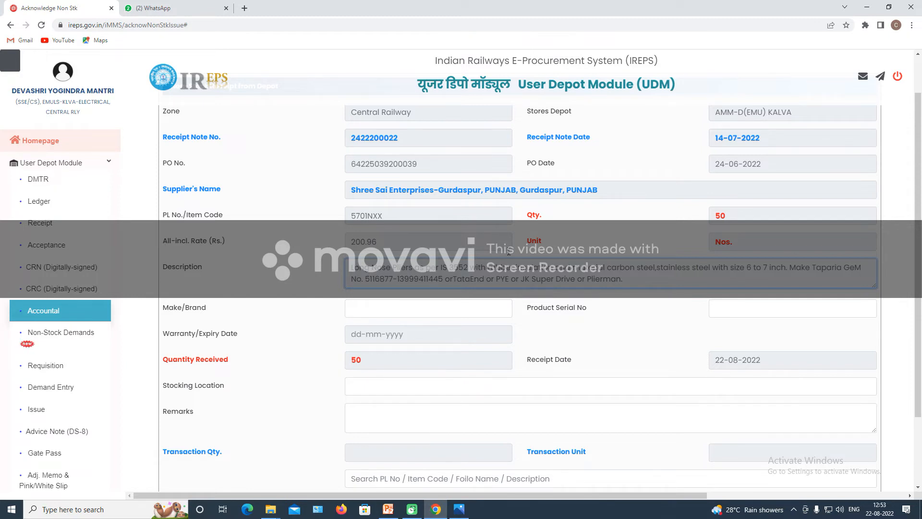
Enter make TAPARIA and product serial number 1420-6 for the pliers.
{"action": "left_click", "coordinate": [387, 308]}
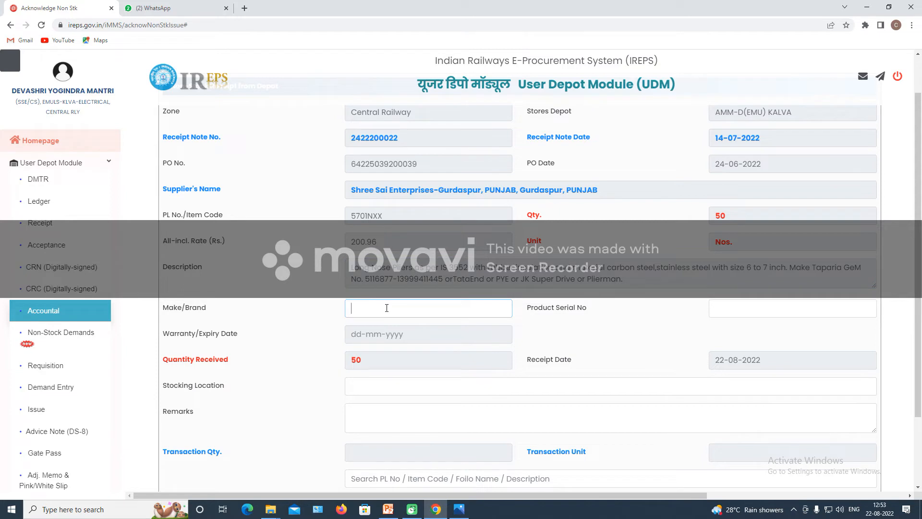
{"action": "type", "text": "TAPARIA"}
{"action": "left_click", "coordinate": [733, 313]}
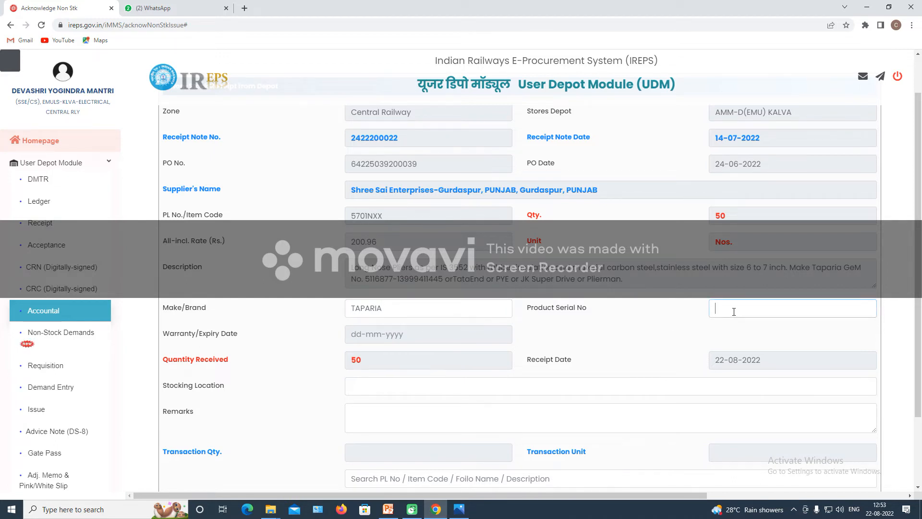
{"action": "type", "text": "1420-6"}
{"action": "scroll", "coordinate": [457, 385], "scroll_direction": "down", "scroll_amount": 2}
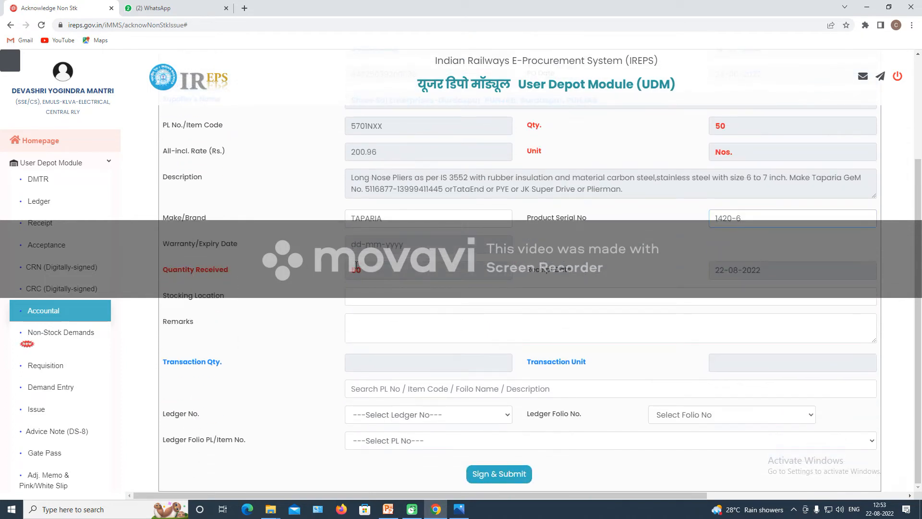
{"action": "left_click", "coordinate": [363, 269]}
Pick 8 July from the Receipt Date calendar using its month dropdown.
{"action": "left_click", "coordinate": [752, 272]}
{"action": "left_click", "coordinate": [758, 288]}
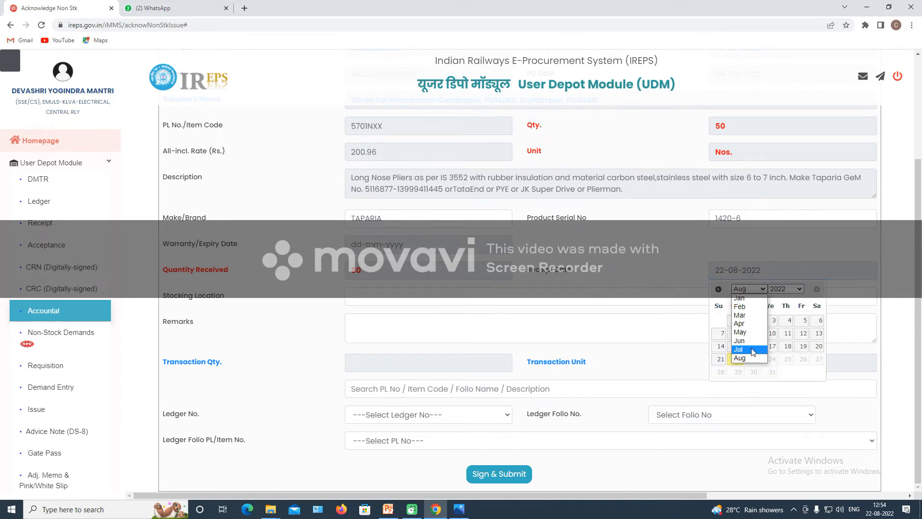
{"action": "left_click", "coordinate": [742, 340]}
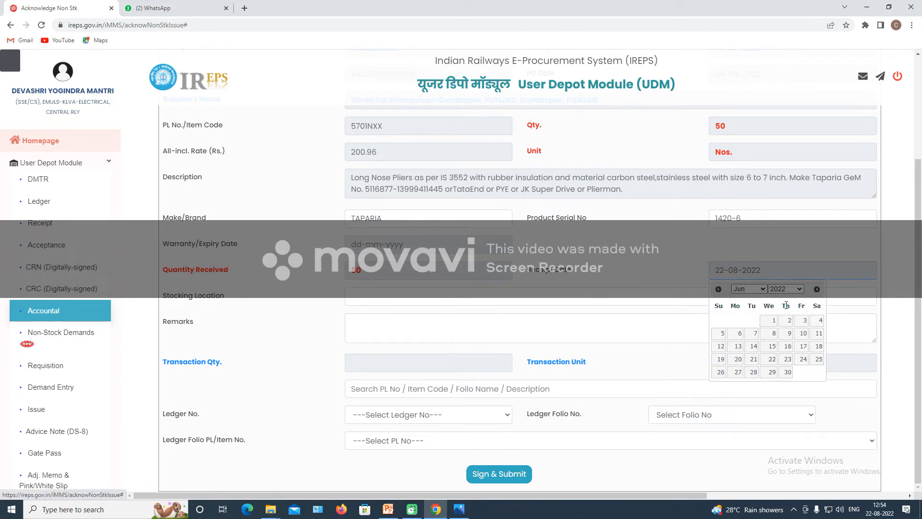
{"action": "scroll", "coordinate": [701, 195], "scroll_direction": "up", "scroll_amount": 3}
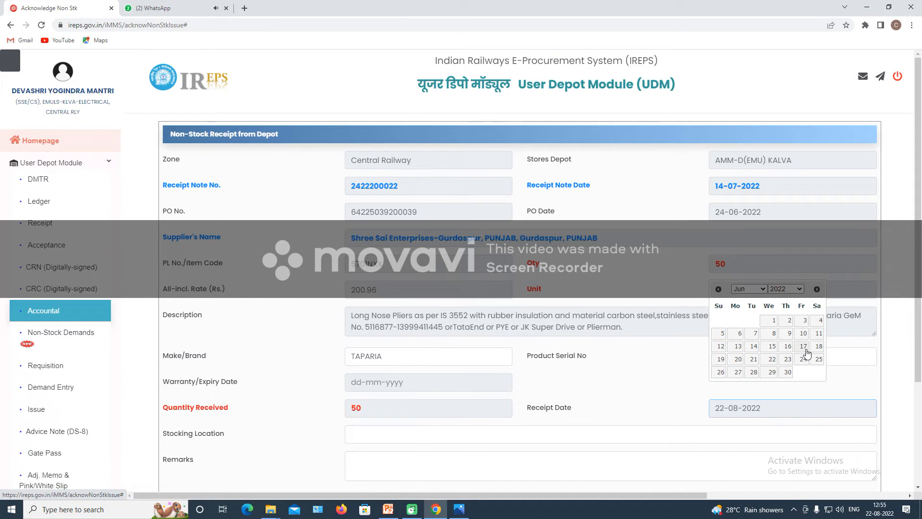
{"action": "left_click", "coordinate": [764, 289]}
{"action": "left_click", "coordinate": [743, 332]}
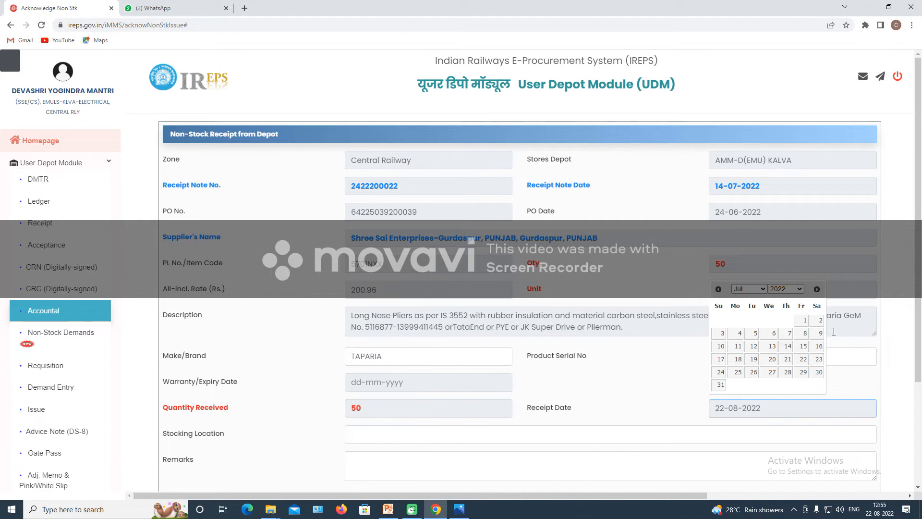
{"action": "left_click", "coordinate": [803, 338]}
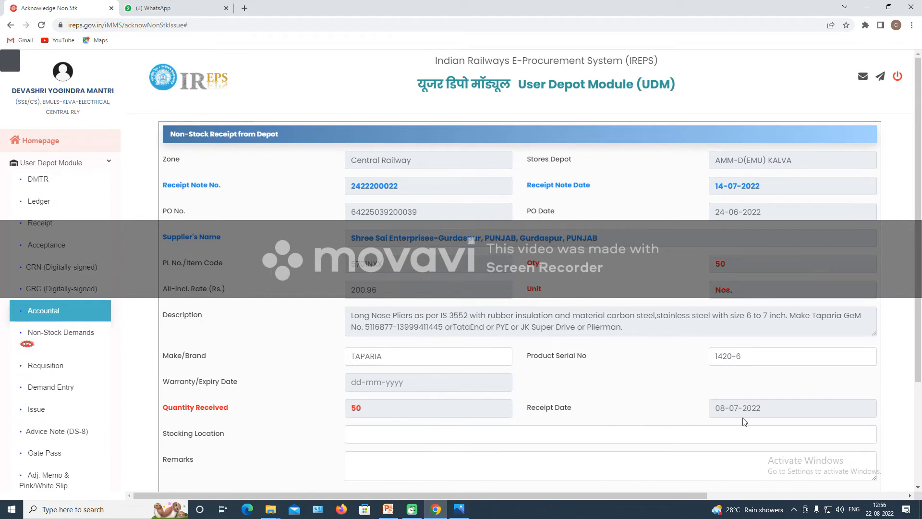
{"action": "scroll", "coordinate": [732, 411], "scroll_direction": "down", "scroll_amount": 2}
{"action": "scroll", "coordinate": [697, 370], "scroll_direction": "down", "scroll_amount": 1}
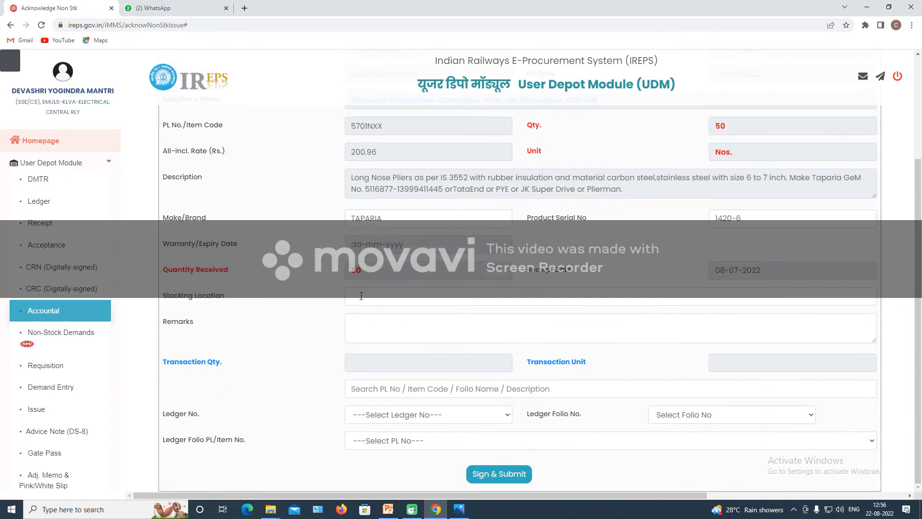
{"action": "left_click", "coordinate": [361, 295]}
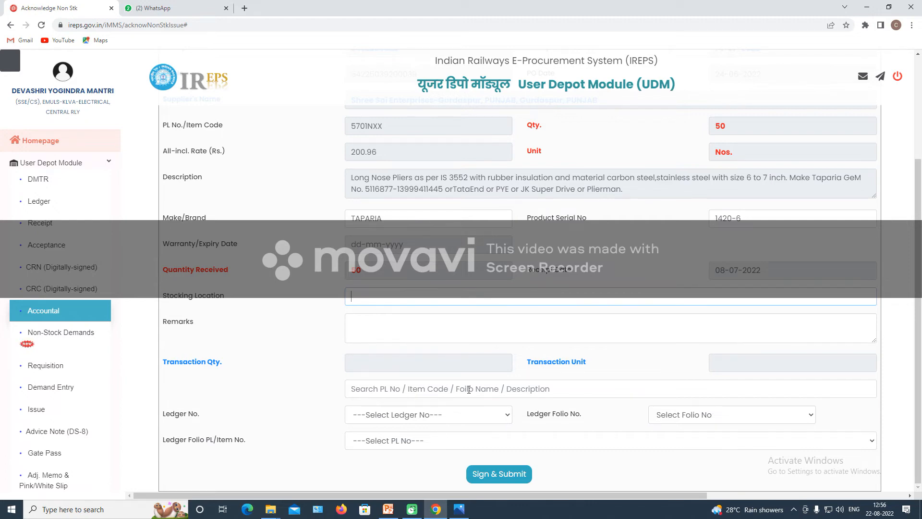
{"action": "scroll", "coordinate": [511, 343], "scroll_direction": "up", "scroll_amount": 3}
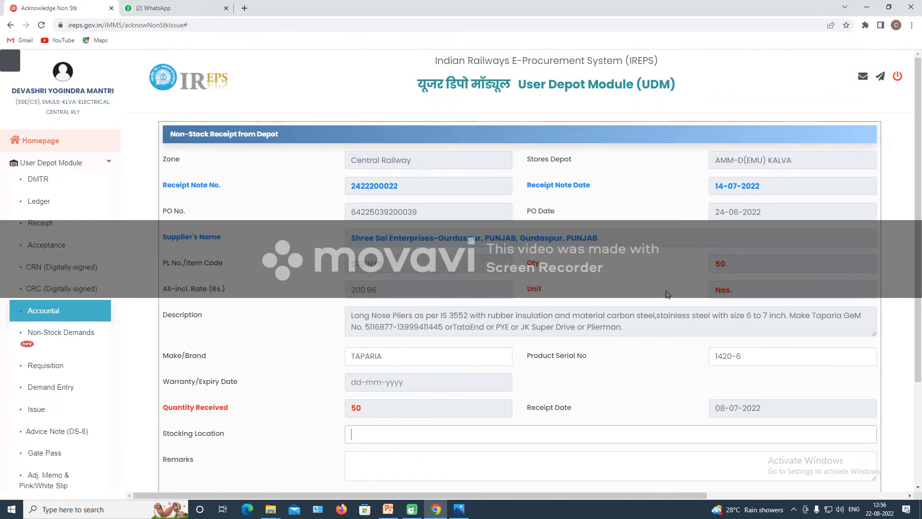
{"action": "scroll", "coordinate": [667, 294], "scroll_direction": "down", "scroll_amount": 3}
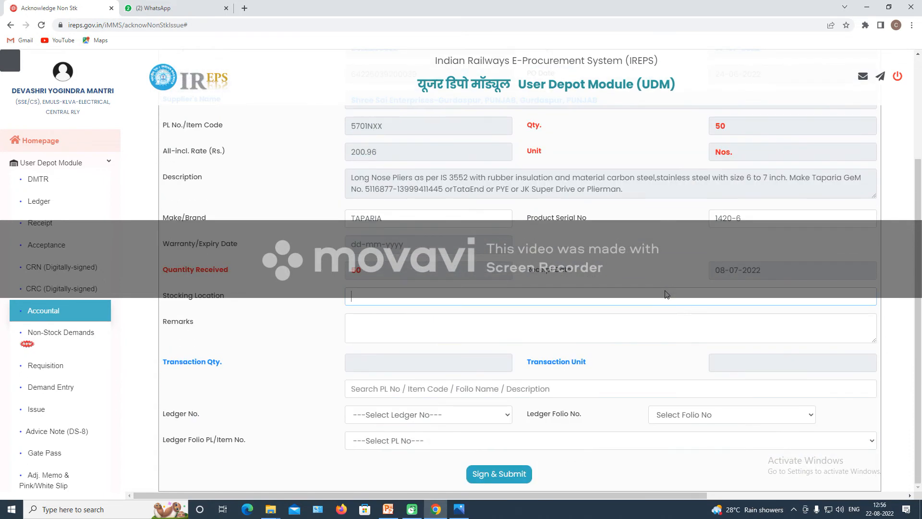
Reselect July 2022 through the month and year lists and settle the Receipt Date on 08-07-2022.
{"action": "left_click", "coordinate": [792, 267]}
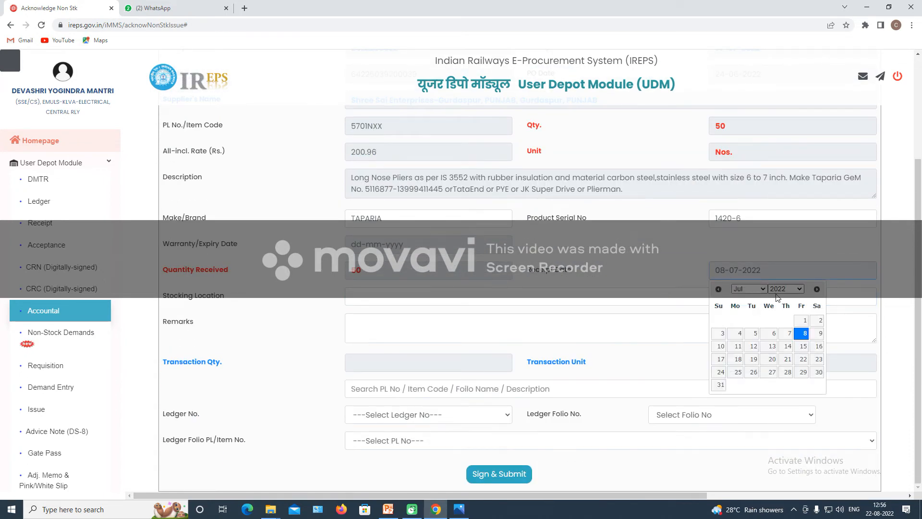
{"action": "left_click", "coordinate": [719, 290]}
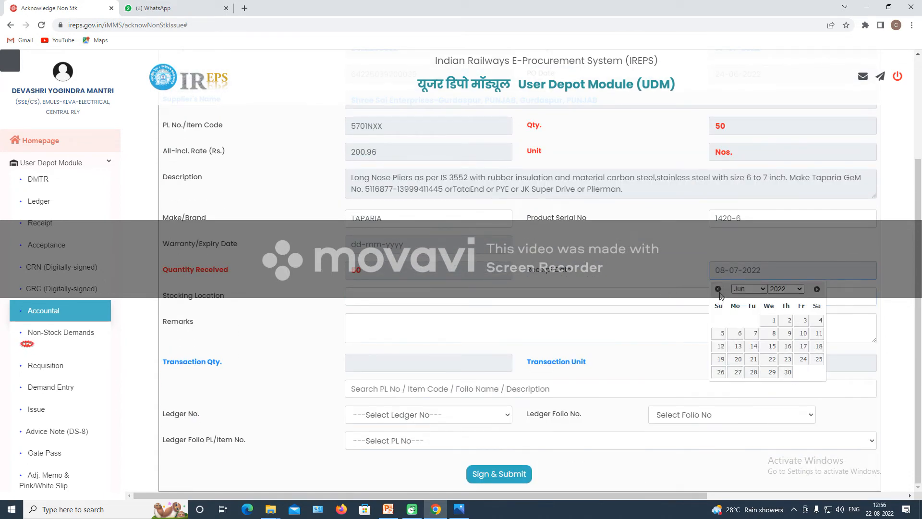
{"action": "left_click", "coordinate": [718, 290]}
{"action": "left_click", "coordinate": [719, 290]}
{"action": "left_click", "coordinate": [718, 290]}
{"action": "left_click", "coordinate": [718, 290]}
{"action": "left_click", "coordinate": [719, 290]}
{"action": "left_click", "coordinate": [719, 290]}
{"action": "left_click", "coordinate": [718, 290]}
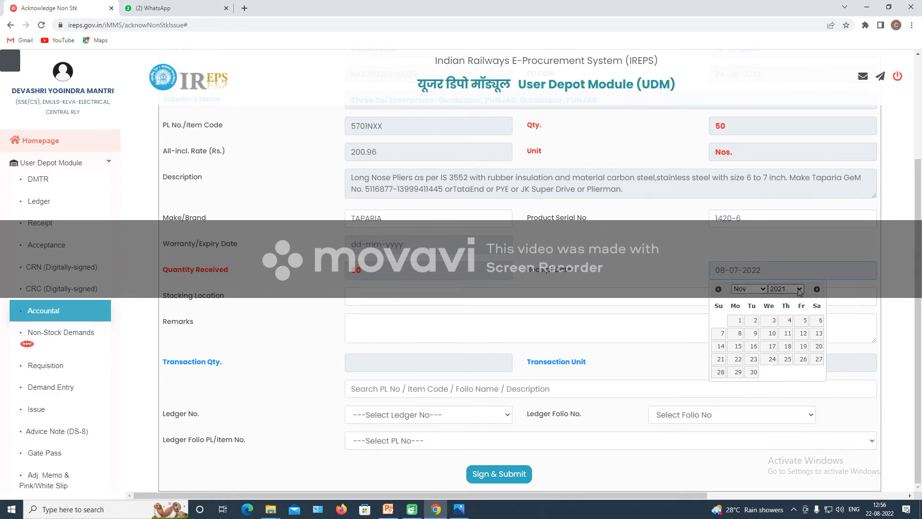
{"action": "left_click", "coordinate": [757, 290]}
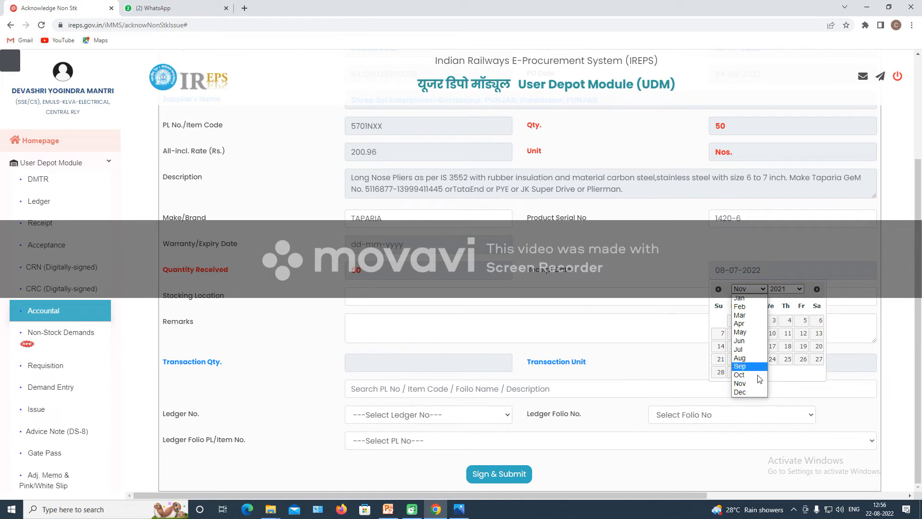
{"action": "left_click", "coordinate": [752, 349]}
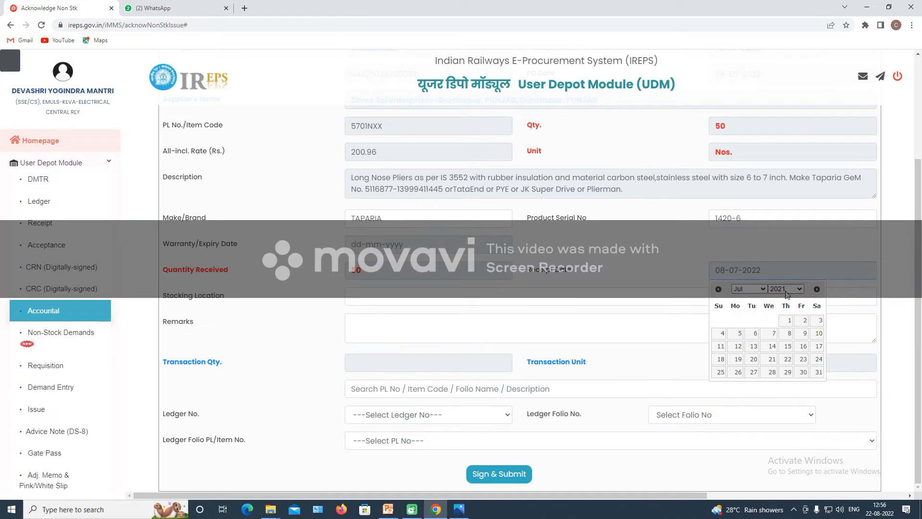
{"action": "scroll", "coordinate": [758, 347], "scroll_direction": "up", "scroll_amount": 3}
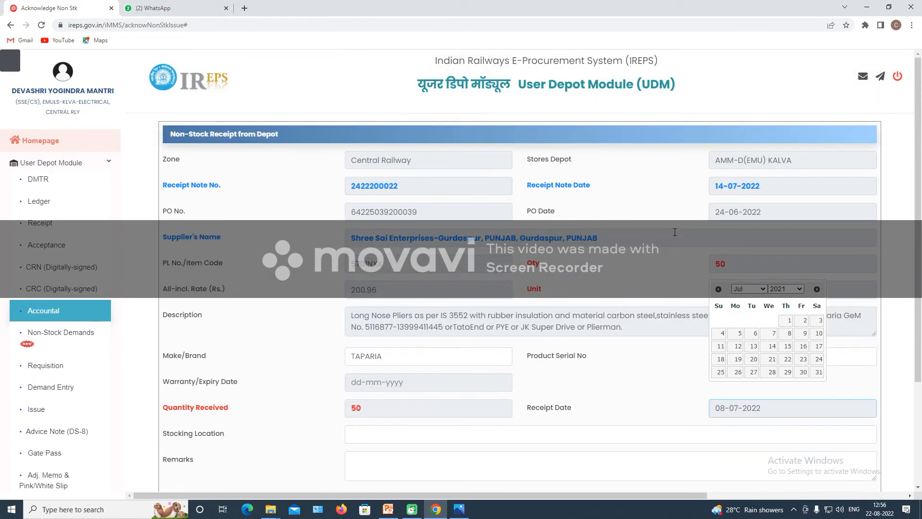
{"action": "left_click", "coordinate": [785, 289]}
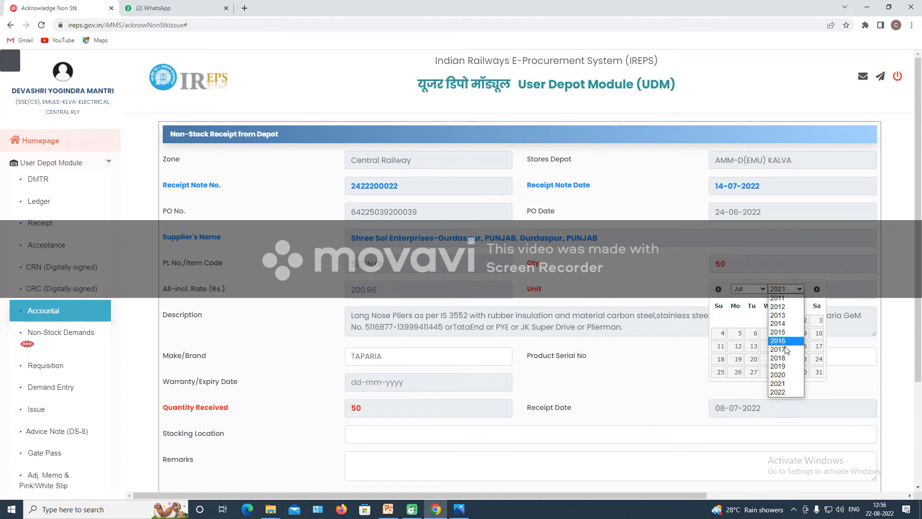
{"action": "left_click", "coordinate": [782, 397]}
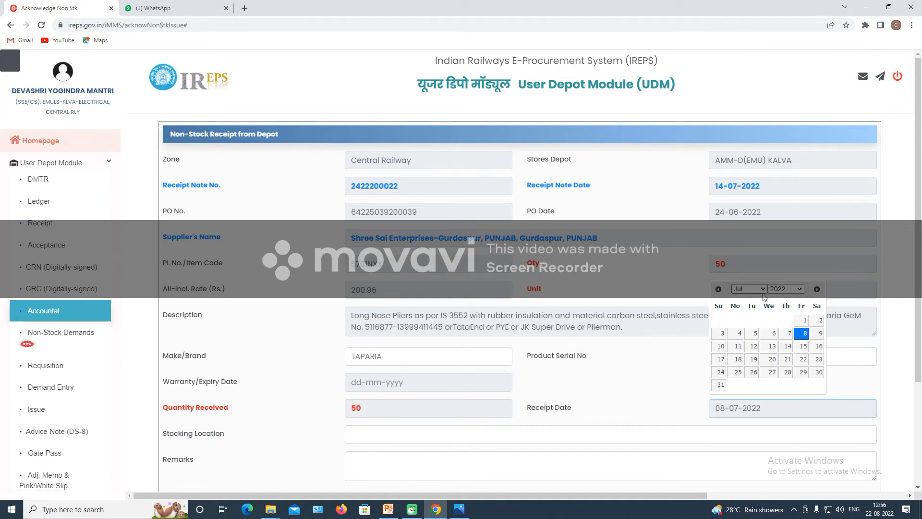
{"action": "left_click", "coordinate": [787, 347]}
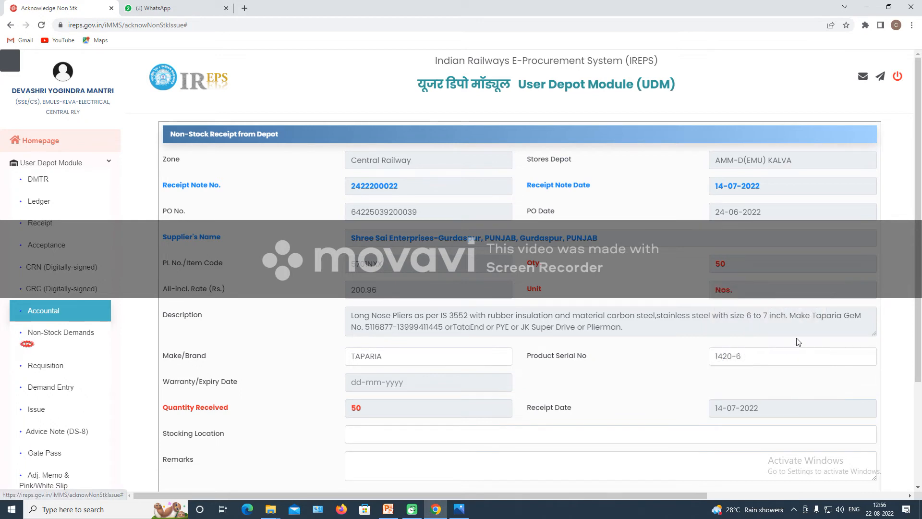
{"action": "left_click", "coordinate": [739, 412]}
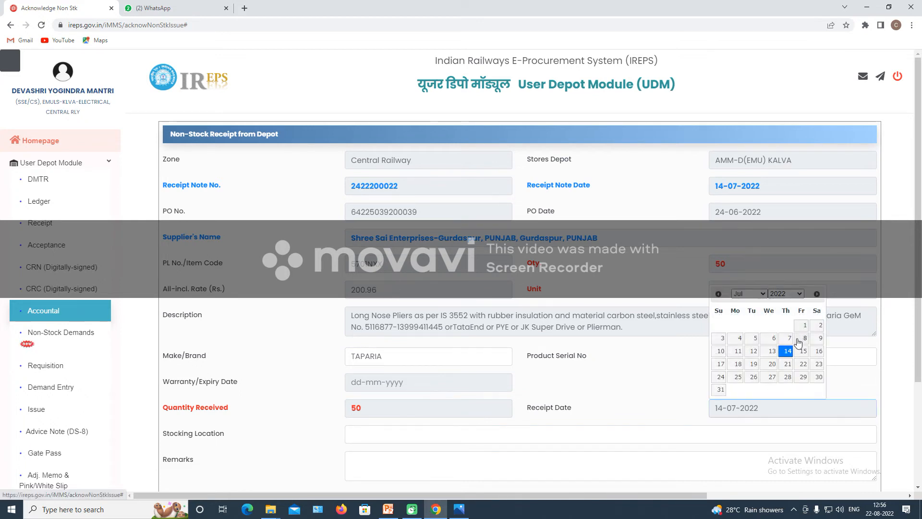
{"action": "left_click", "coordinate": [805, 338]}
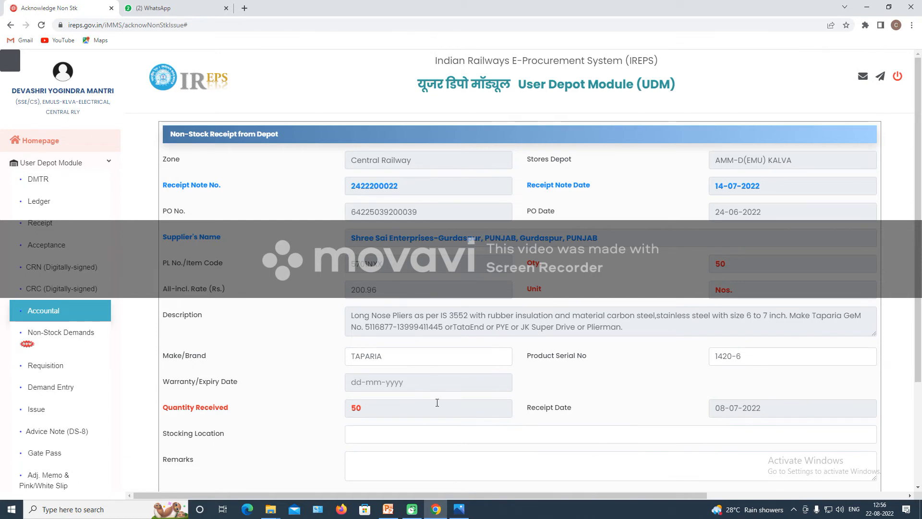
{"action": "scroll", "coordinate": [437, 403], "scroll_direction": "down", "scroll_amount": 3}
Enter stocking location CUPBOARD NO 4 and remark 'MATERIAL RECEIVED WAS 50 NOS. OF PLIERS WHICH WERE OK'.
{"action": "left_click", "coordinate": [443, 300]}
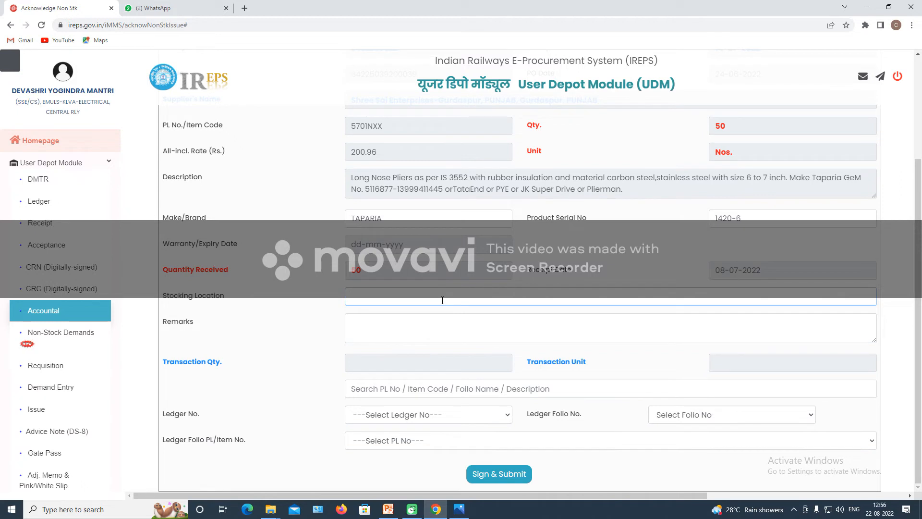
{"action": "type", "text": "CUPBOARD NO 4"}
{"action": "left_click", "coordinate": [436, 333]}
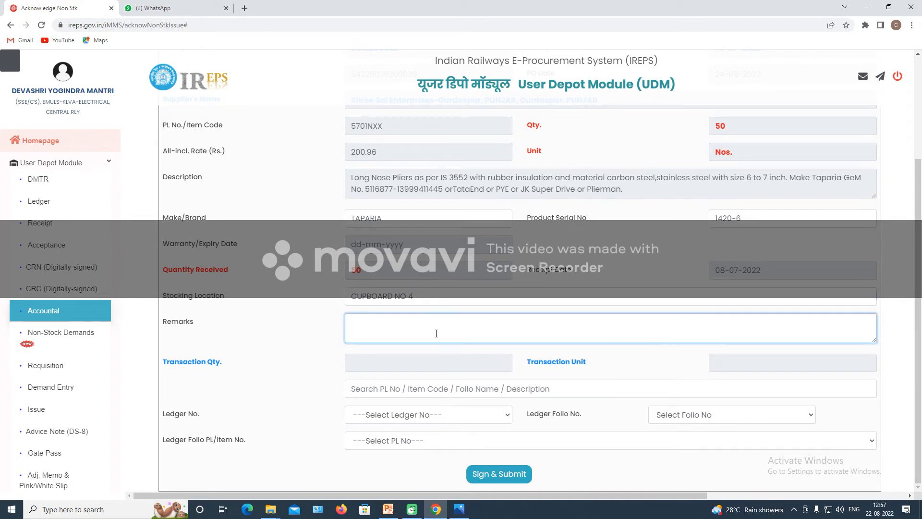
{"action": "type", "text": "MATERIAL RECEIVED WAS 50 N"}
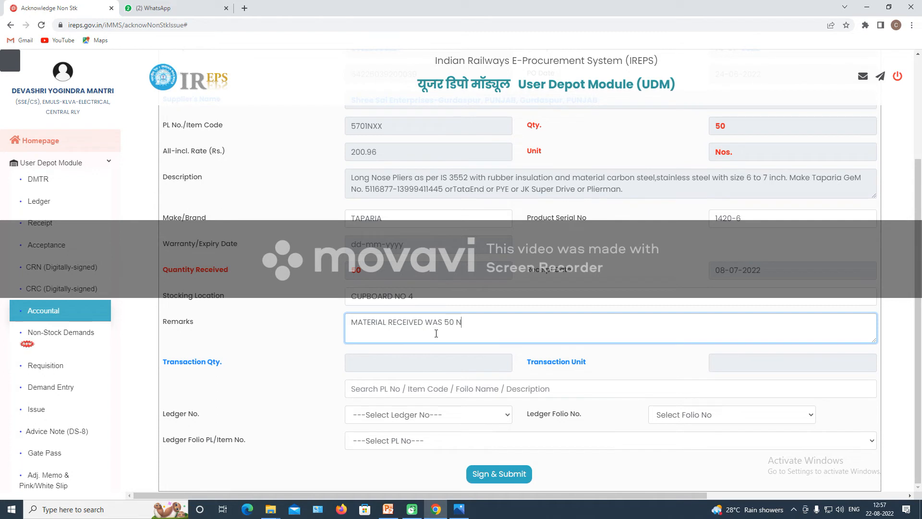
{"action": "type", "text": "OS. OF PLIERS WHICH WERE OK"}
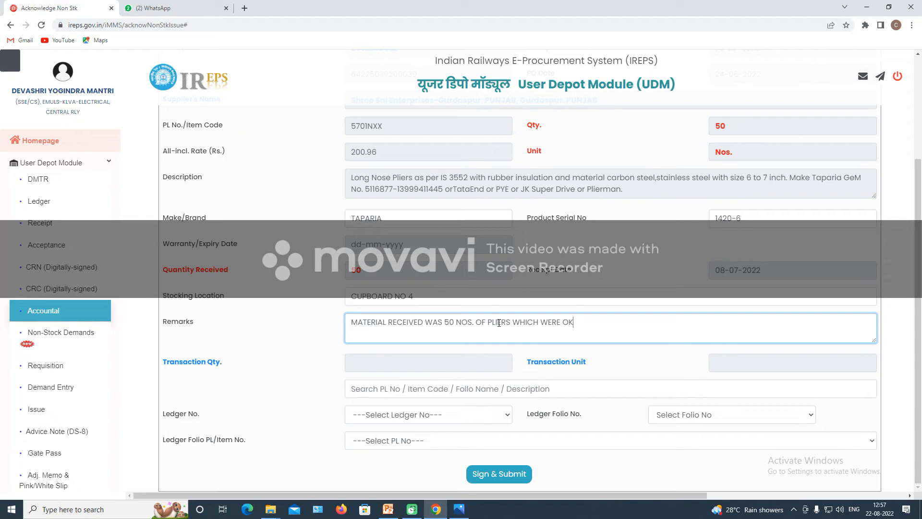
{"action": "left_click", "coordinate": [399, 387]}
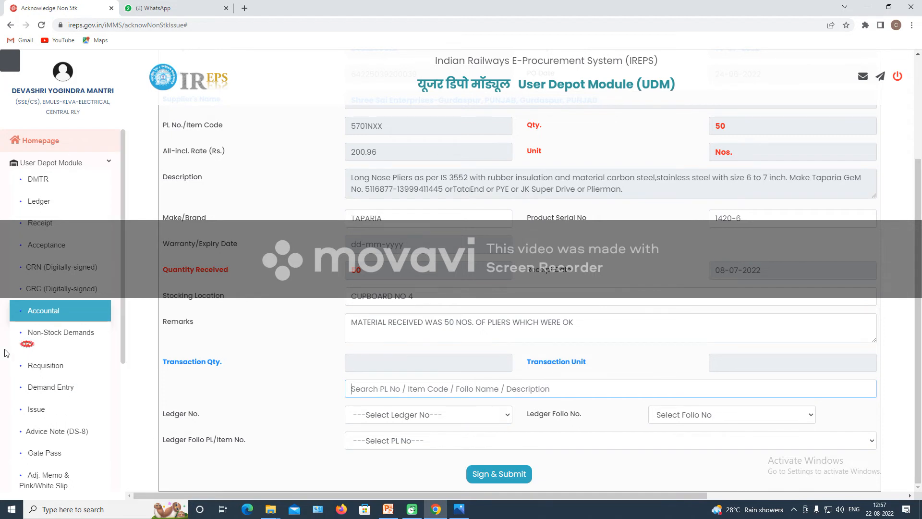
{"action": "left_click", "coordinate": [406, 418]}
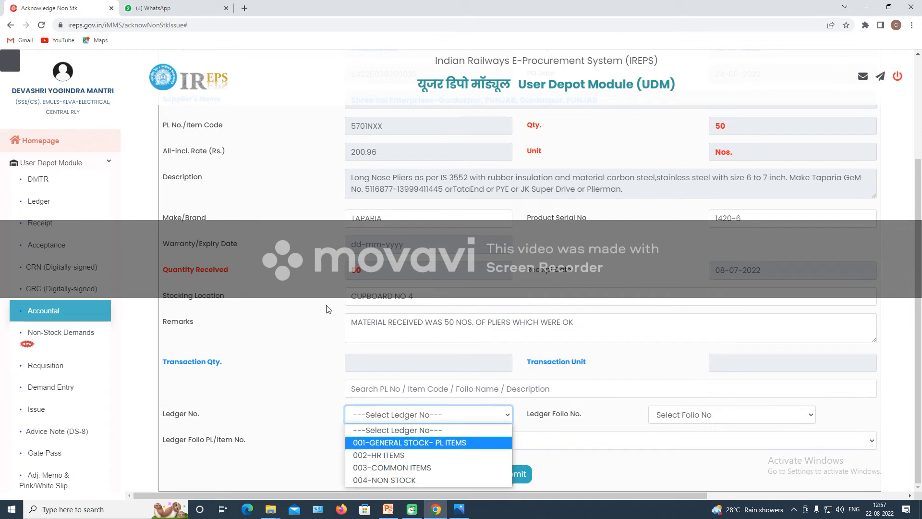
{"action": "key", "text": "Up"}
{"action": "left_click", "coordinate": [291, 393]}
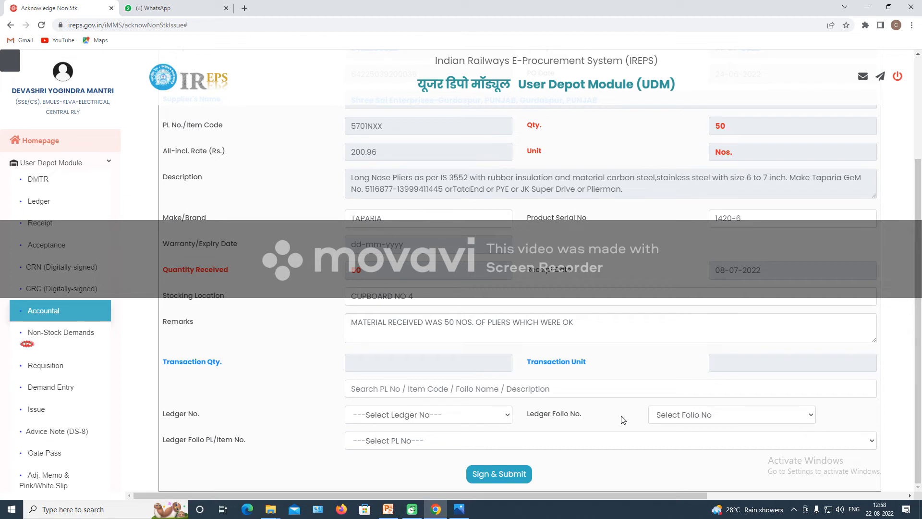
{"action": "left_click", "coordinate": [496, 416]}
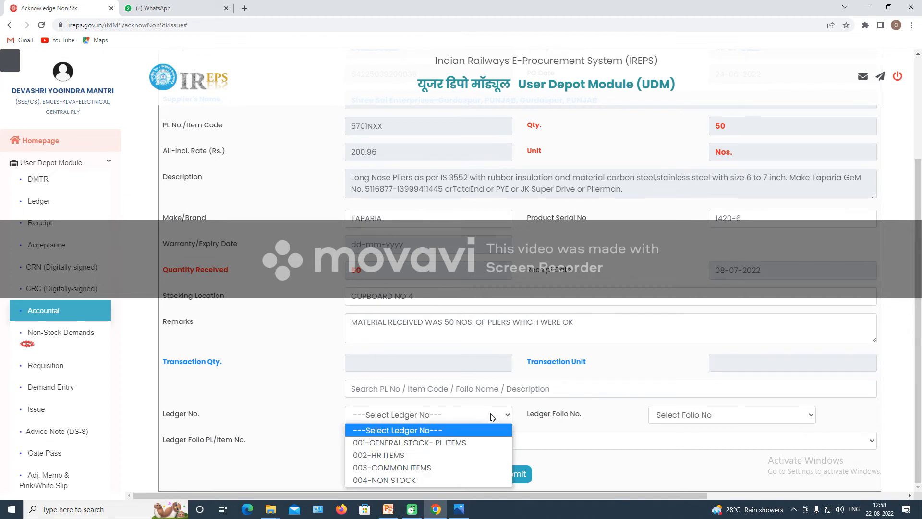
{"action": "left_click", "coordinate": [451, 479]}
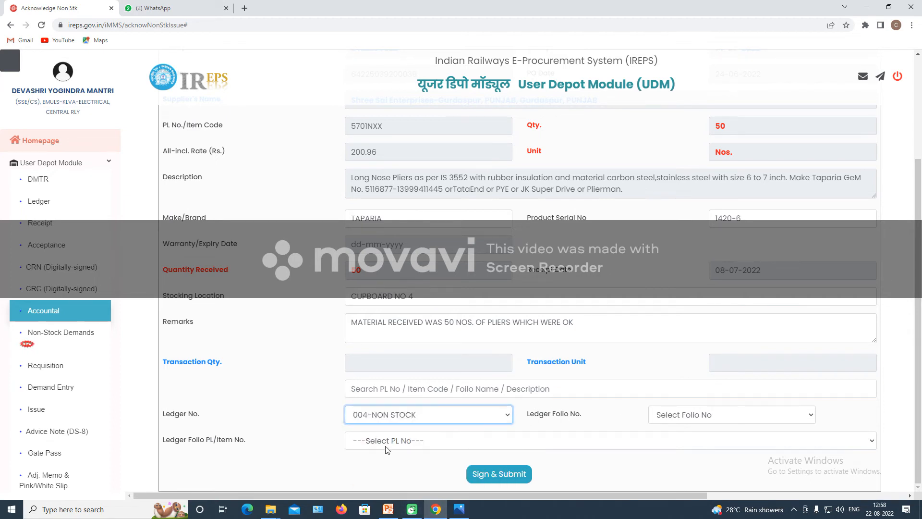
{"action": "left_click", "coordinate": [698, 419]}
{"action": "left_click", "coordinate": [677, 480]}
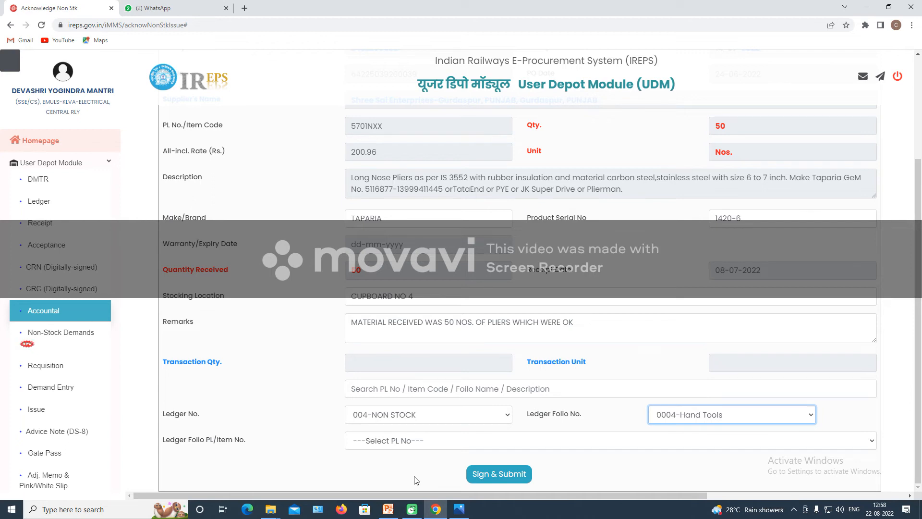
{"action": "left_click", "coordinate": [435, 441]}
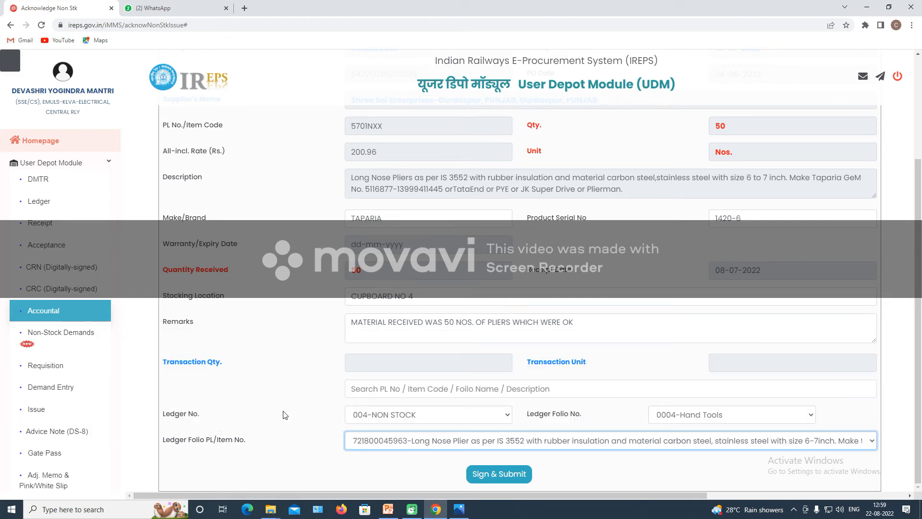
{"action": "left_click", "coordinate": [285, 414]}
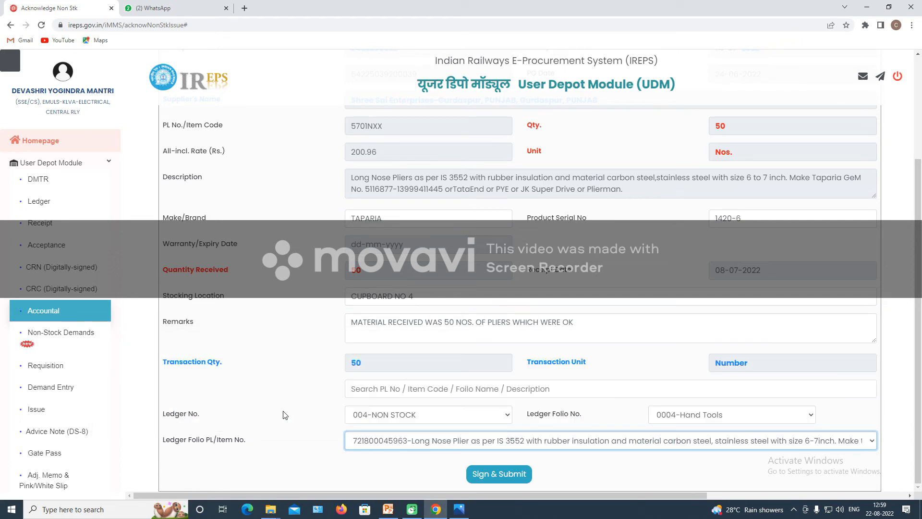
Sign & Submit the receipt, confirm the ledger, and sign with the certificate and its PIN.
{"action": "left_click", "coordinate": [517, 475]}
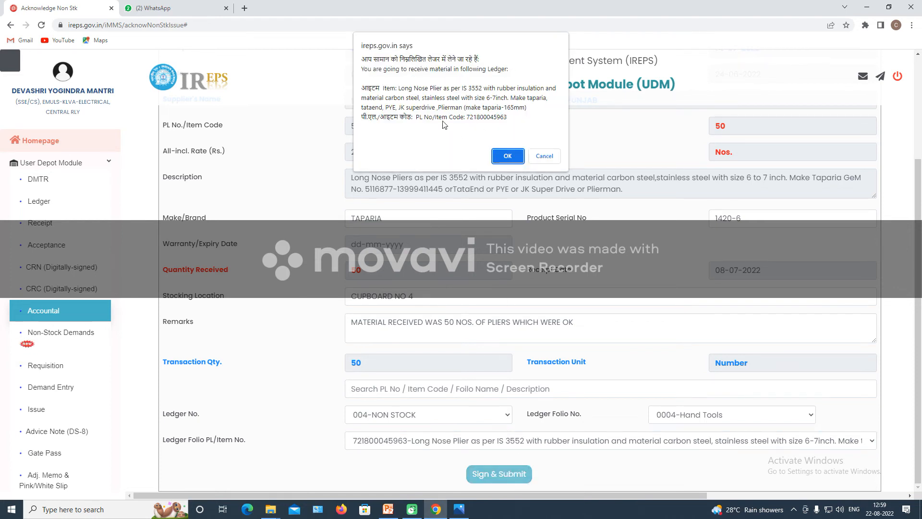
{"action": "left_click", "coordinate": [508, 152]}
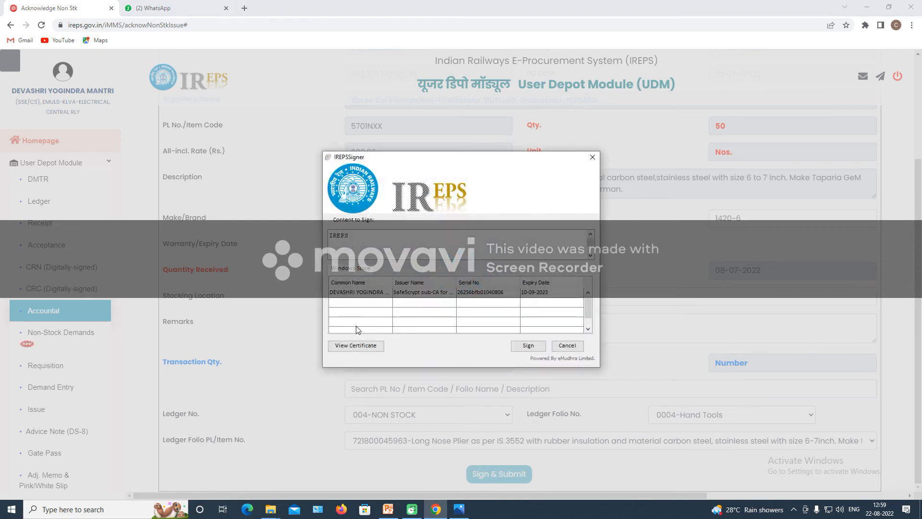
{"action": "left_click", "coordinate": [373, 293]}
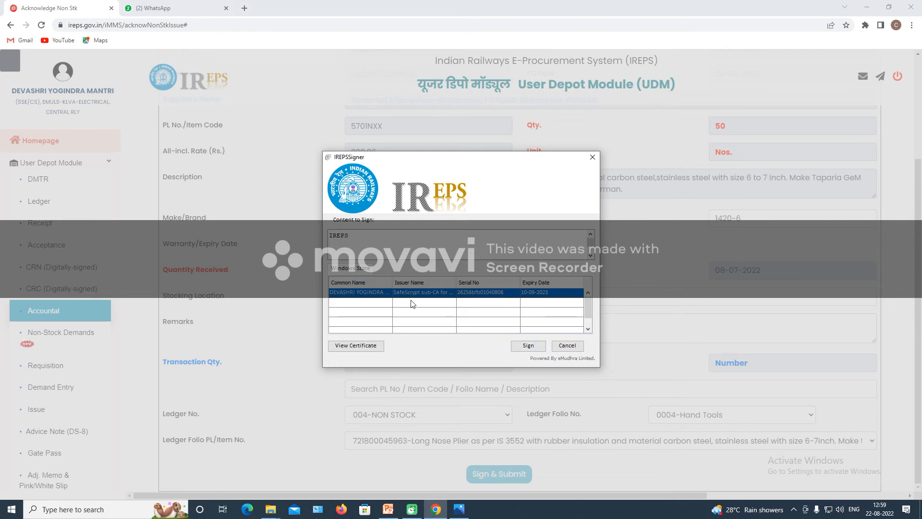
{"action": "left_click", "coordinate": [527, 347]}
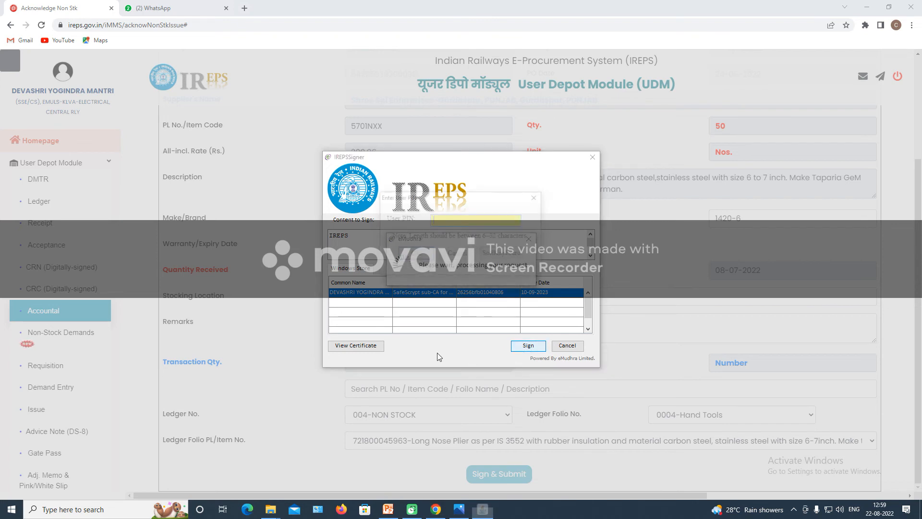
{"action": "type", "text": "******"}
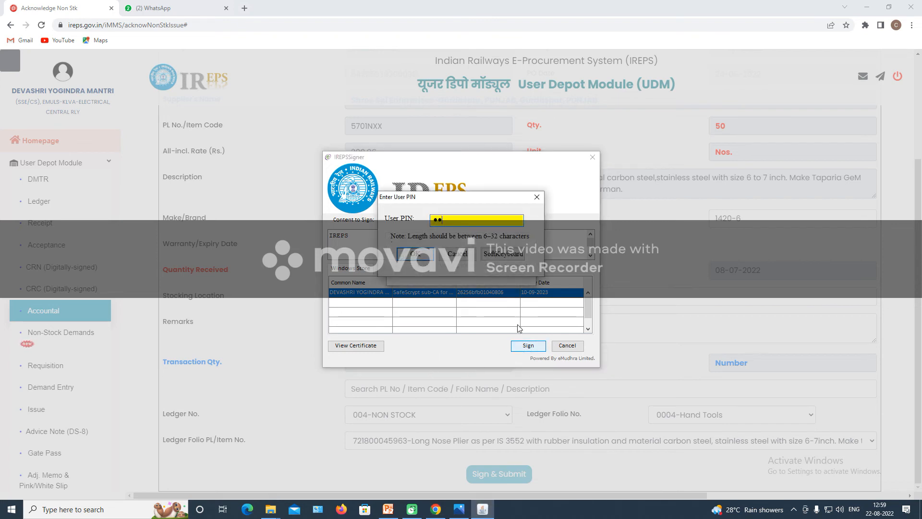
{"action": "type", "text": "**"}
{"action": "left_click", "coordinate": [416, 254]}
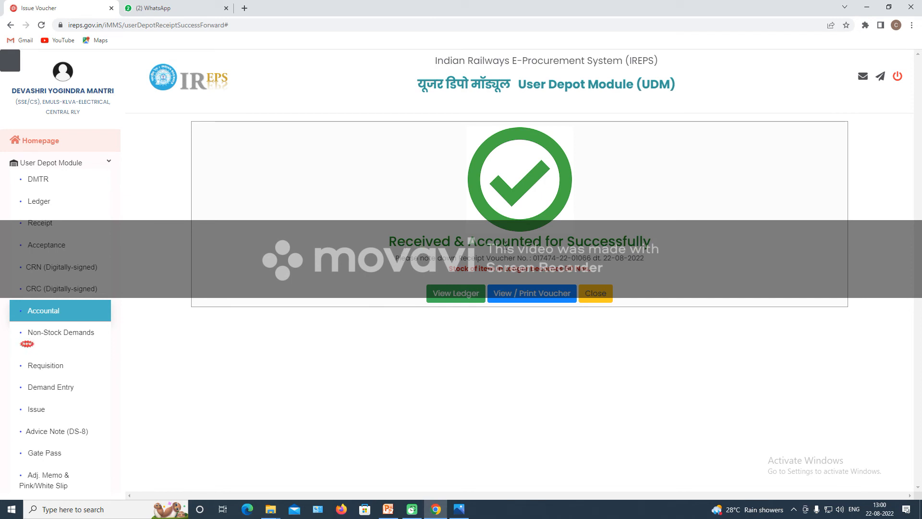
View the ledger and locate the 50.000 received quantity and 10048.00 closing balance value.
{"action": "left_click", "coordinate": [469, 297]}
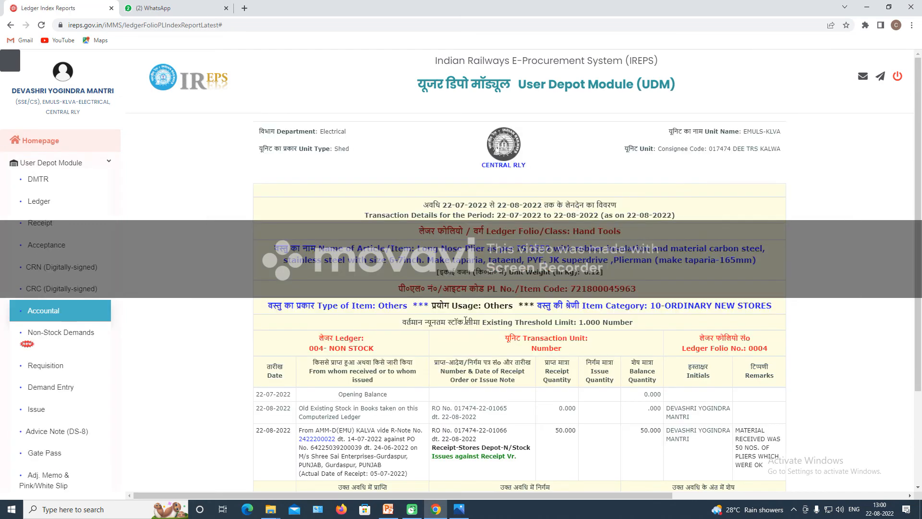
{"action": "scroll", "coordinate": [590, 377], "scroll_direction": "down", "scroll_amount": 3}
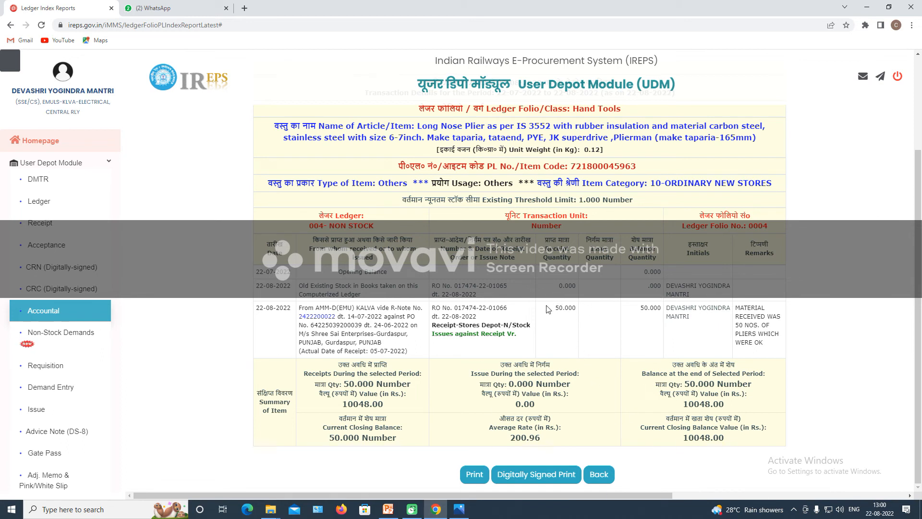
{"action": "left_click_drag", "start_coordinate": [556, 307], "coordinate": [585, 316]}
Leave the ledger report, dismiss the success message, and go to the Issue section.
{"action": "left_click", "coordinate": [600, 478]}
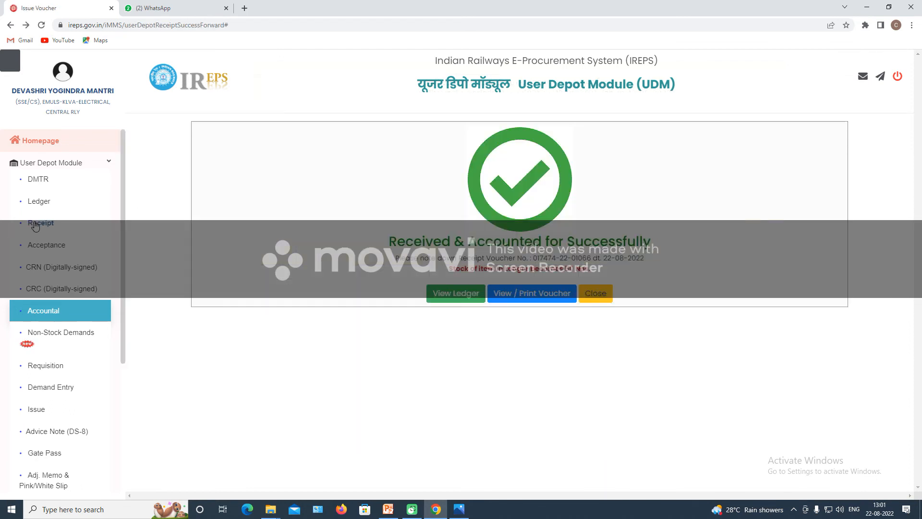
{"action": "left_click", "coordinate": [596, 293]}
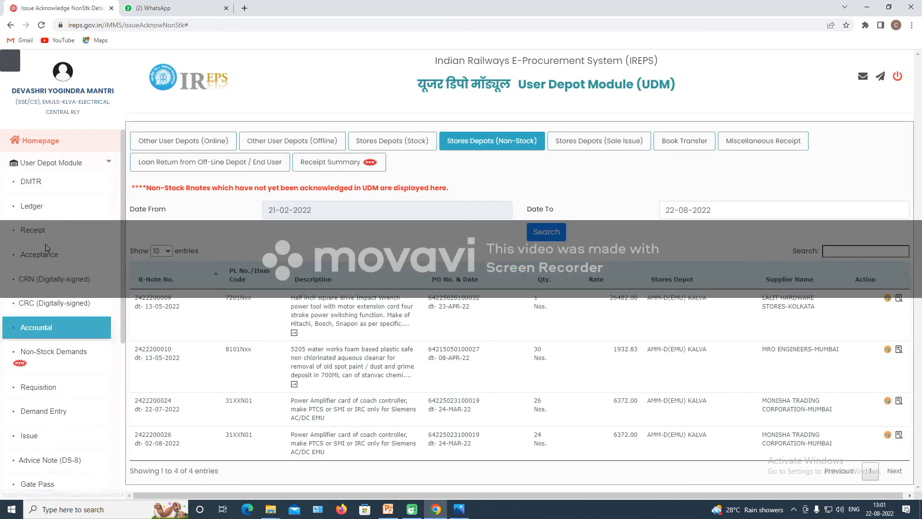
{"action": "scroll", "coordinate": [34, 288], "scroll_direction": "down", "scroll_amount": 4}
{"action": "left_click", "coordinate": [31, 244]}
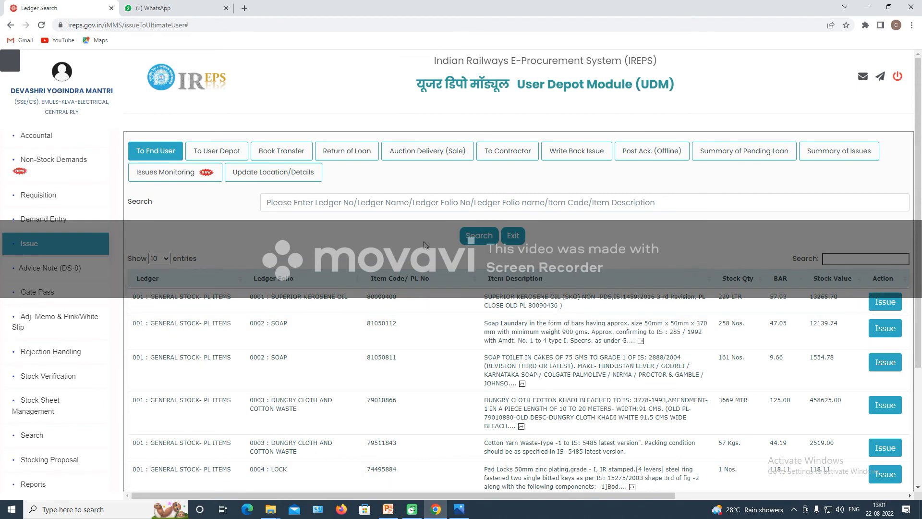
Show 100 entries per page and filter the list by 'NOSE' to find the Long Nose Plier.
{"action": "left_click", "coordinate": [160, 259]}
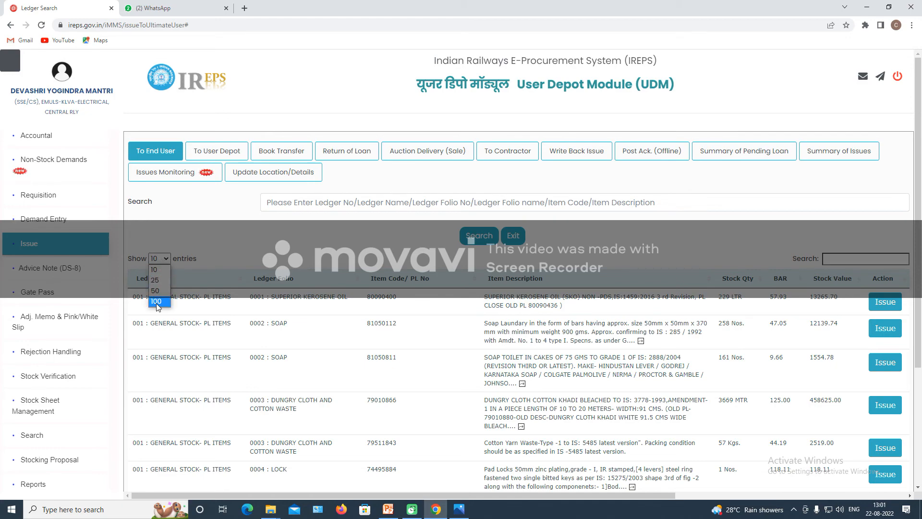
{"action": "left_click", "coordinate": [158, 307]}
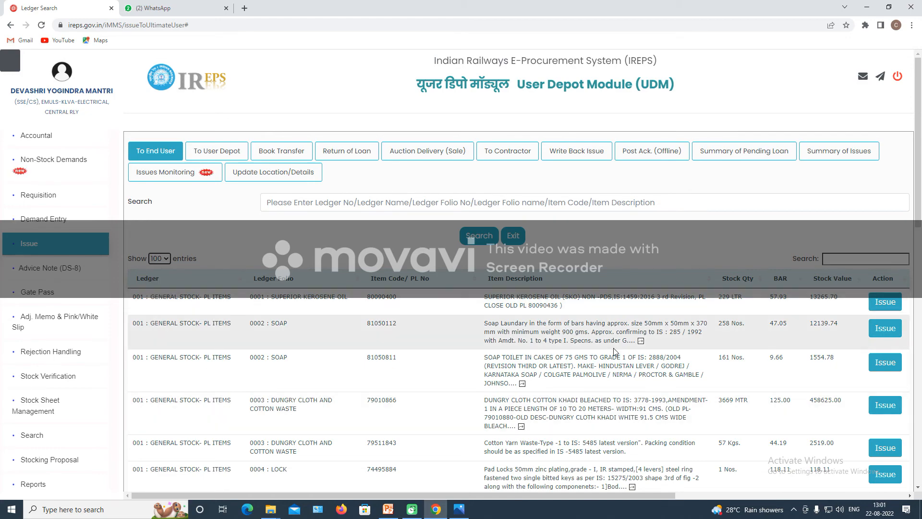
{"action": "scroll", "coordinate": [614, 352], "scroll_direction": "down", "scroll_amount": 6}
{"action": "scroll", "coordinate": [615, 352], "scroll_direction": "down", "scroll_amount": 3}
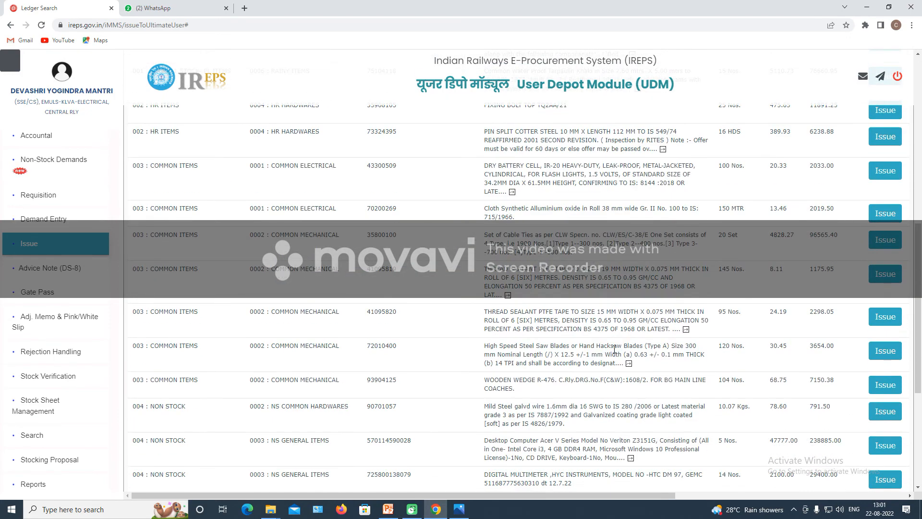
{"action": "scroll", "coordinate": [613, 354], "scroll_direction": "up", "scroll_amount": 10}
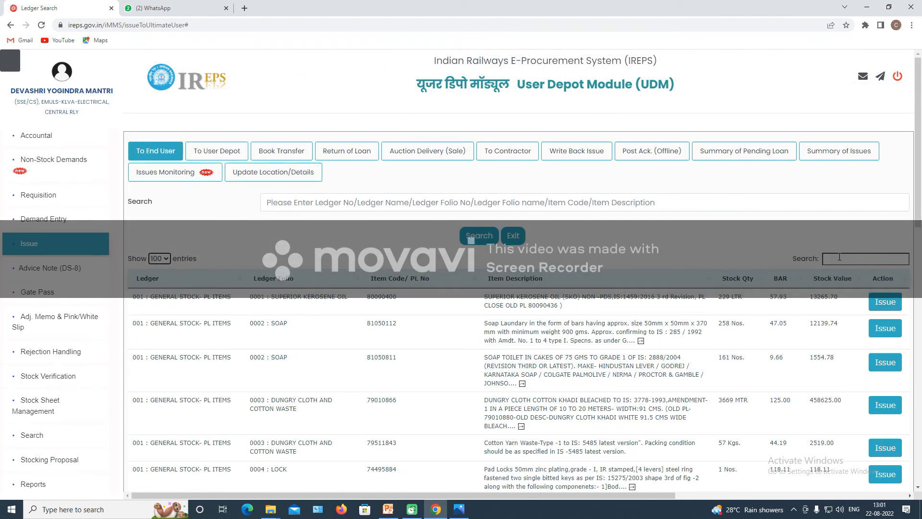
{"action": "left_click", "coordinate": [839, 258]}
{"action": "type", "text": "NOSE"}
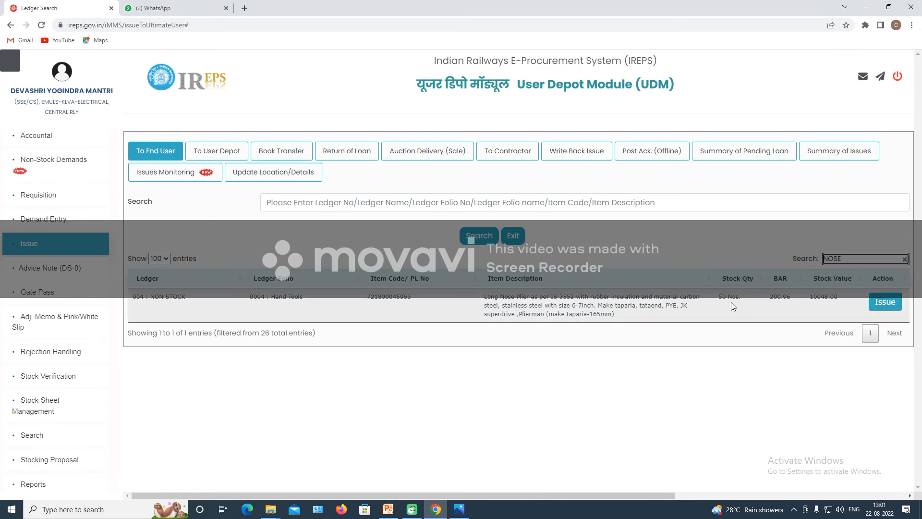
Open the Long Nose Plier issue form and enter quantity 5 and the receiver's details.
{"action": "left_click", "coordinate": [880, 306]}
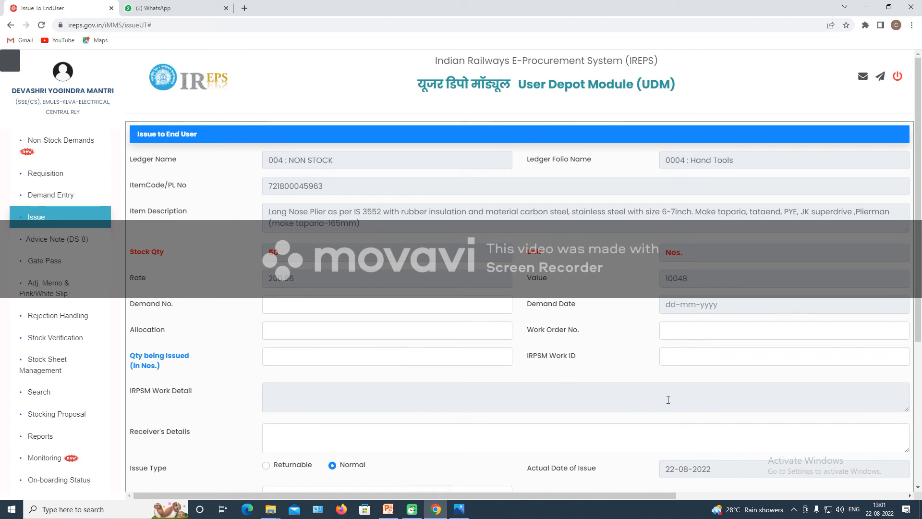
{"action": "scroll", "coordinate": [351, 355], "scroll_direction": "down", "scroll_amount": 1}
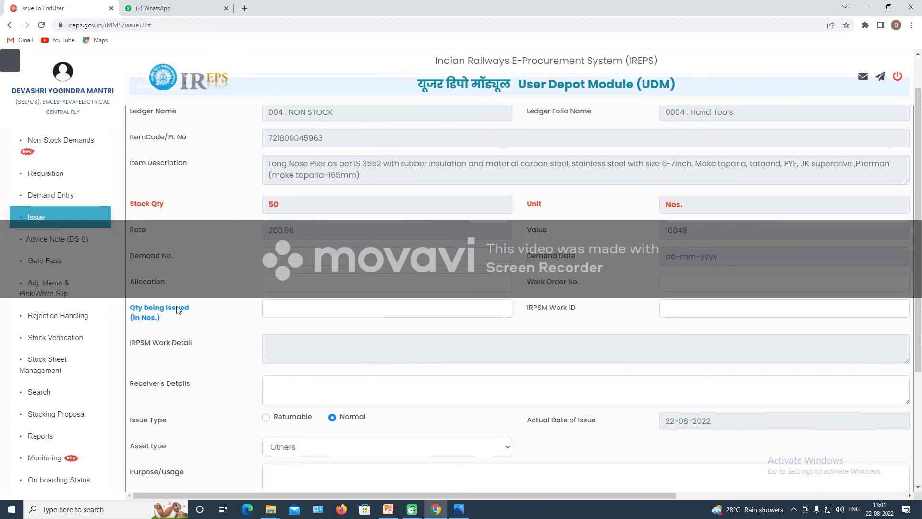
{"action": "left_click", "coordinate": [285, 306]}
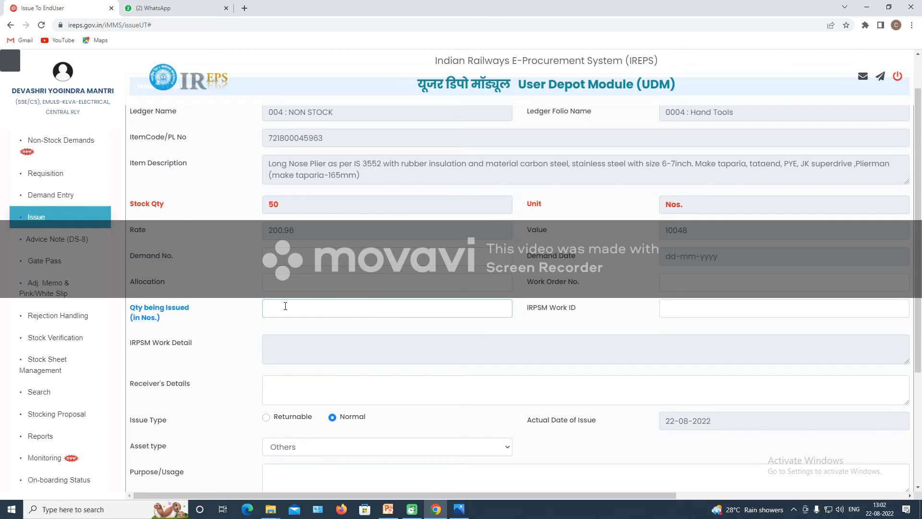
{"action": "type", "text": "5"}
{"action": "left_click", "coordinate": [323, 393]}
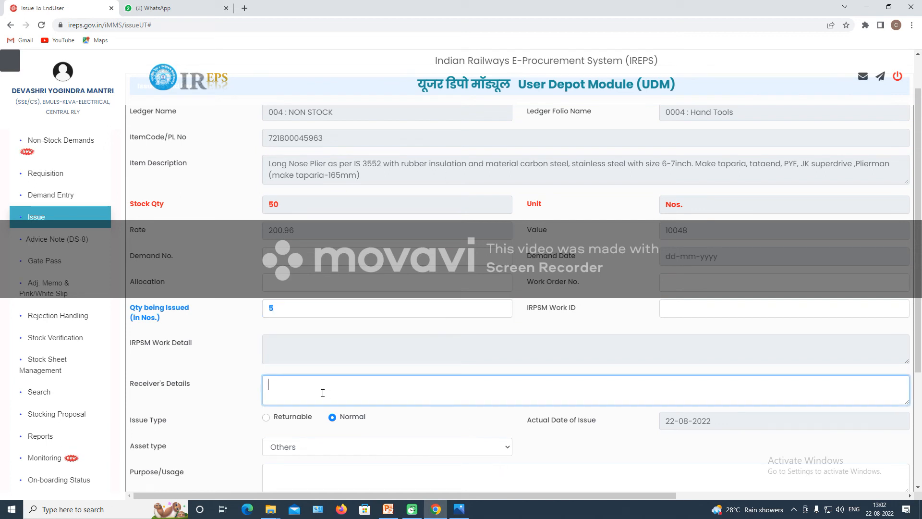
{"action": "type", "text": "UST"}
{"action": "scroll", "coordinate": [528, 355], "scroll_direction": "down", "scroll_amount": 3}
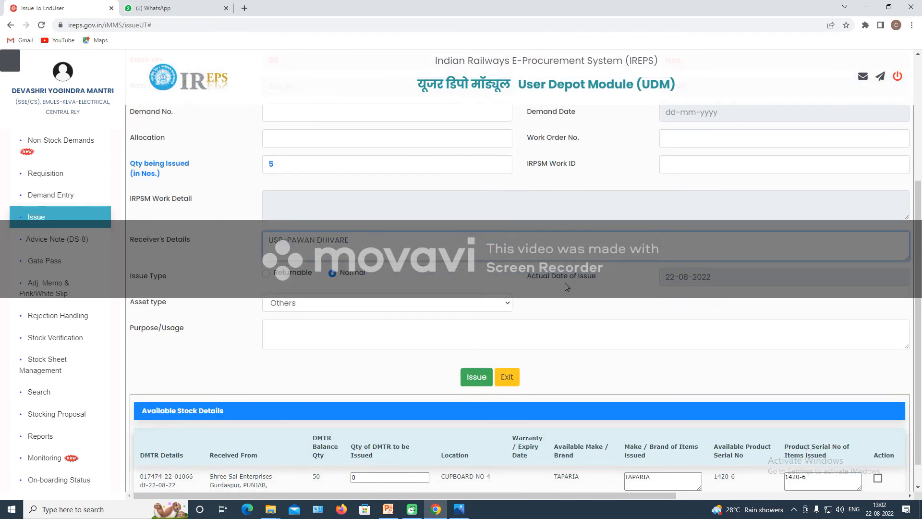
Set the actual date of issue to 8 July 2022 and keep asset type Others.
{"action": "left_click", "coordinate": [667, 279]}
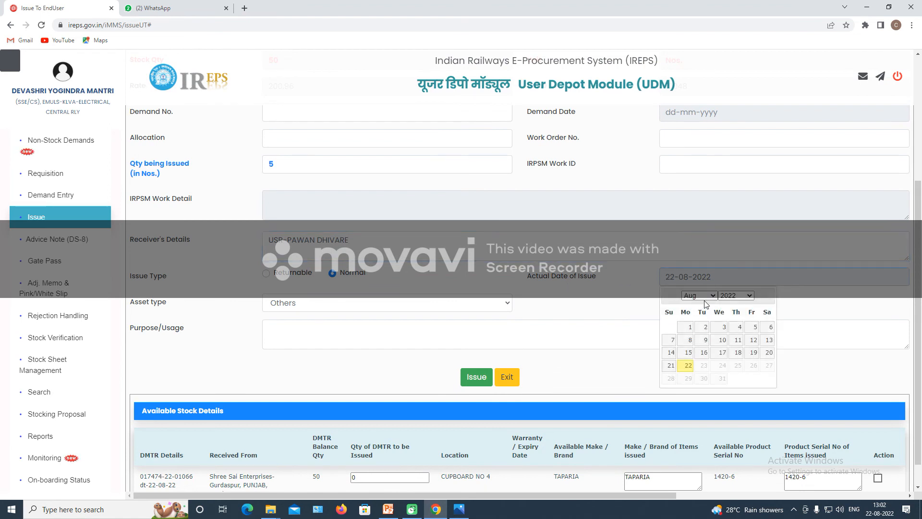
{"action": "left_click", "coordinate": [701, 296]}
{"action": "left_click", "coordinate": [696, 341]}
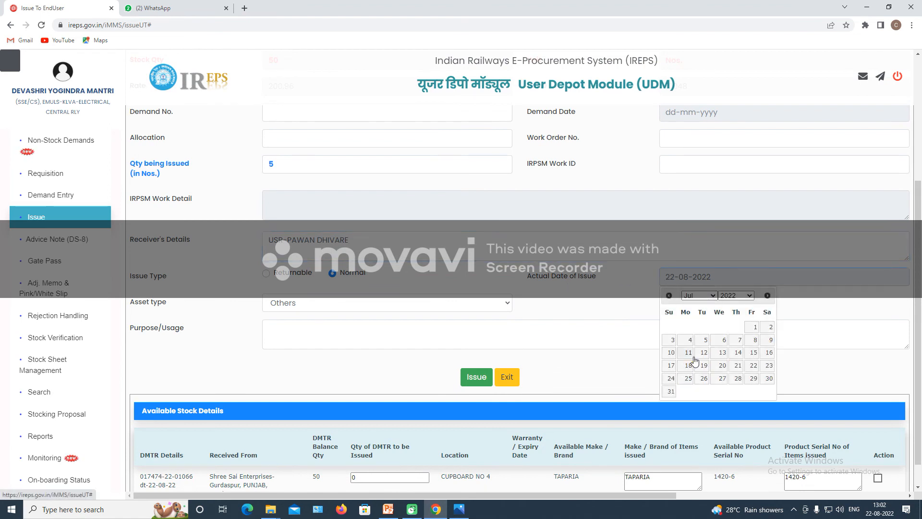
{"action": "left_click", "coordinate": [754, 340]}
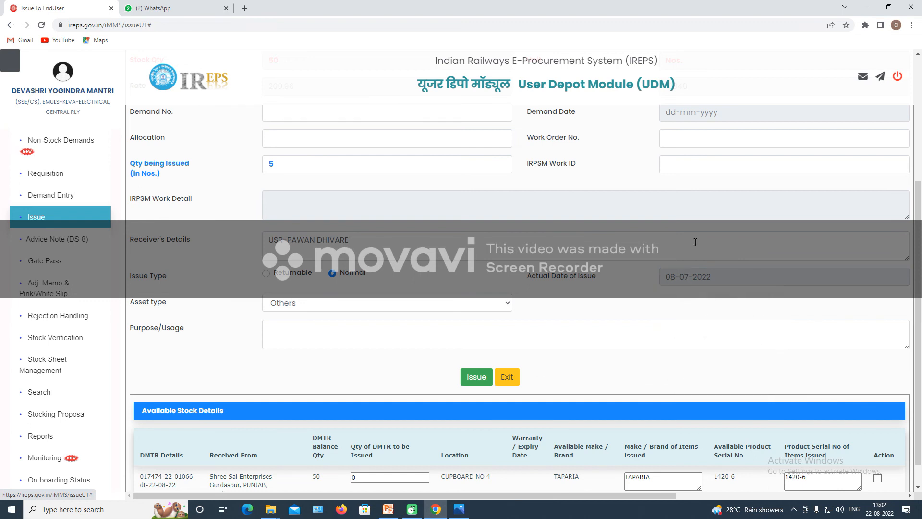
{"action": "left_click", "coordinate": [290, 306]}
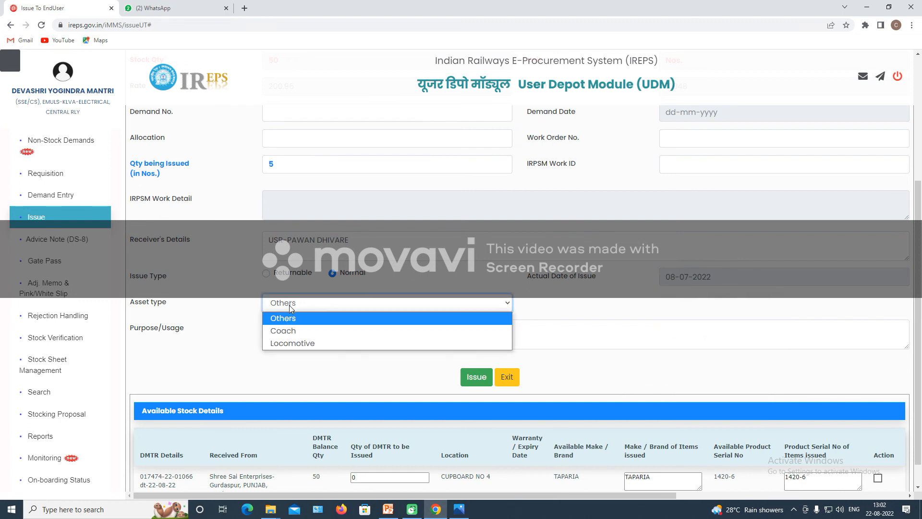
{"action": "left_click", "coordinate": [289, 318]}
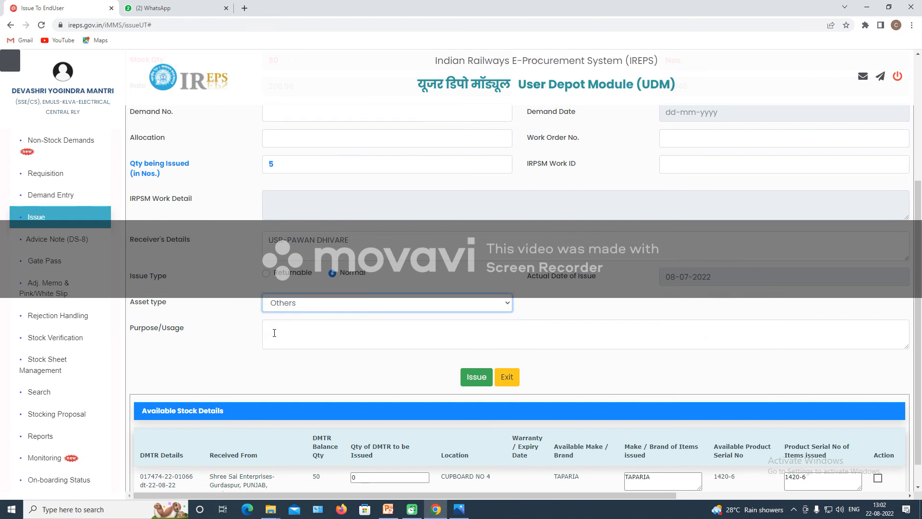
{"action": "left_click", "coordinate": [275, 333]}
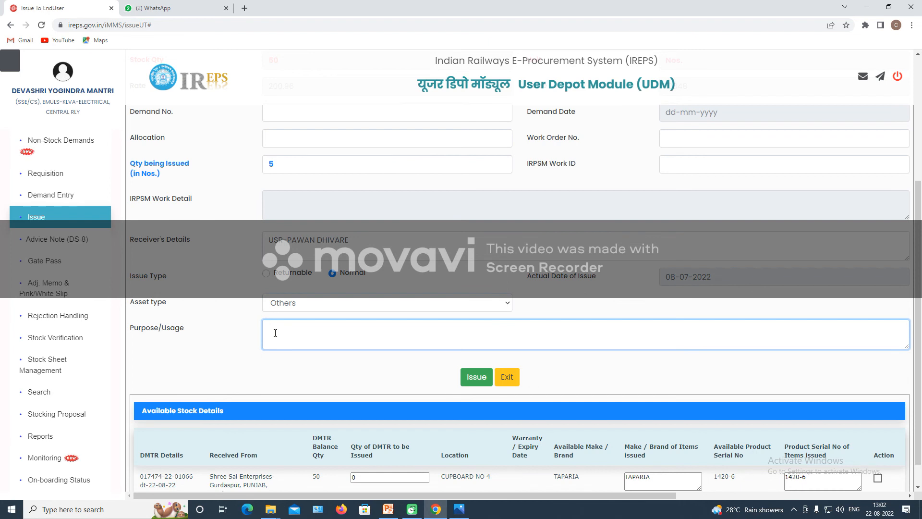
Enter the purpose 'HAND TOOL USED BY STAFF WHILE WORKING IN RAKE /LINE', revising the draft wording.
{"action": "type", "text": "FOR"}
{"action": "type", "text": "USE IN SECT"}
{"action": "left_click_drag", "start_coordinate": [338, 327], "coordinate": [258, 327]}
{"action": "type", "text": "USED"}
{"action": "type", "text": " BY STAF"}
{"action": "type", "text": "F FOR RAKE P"}
{"action": "type", "text": "URPOSE"}
{"action": "type", "text": "HAND TOO"}
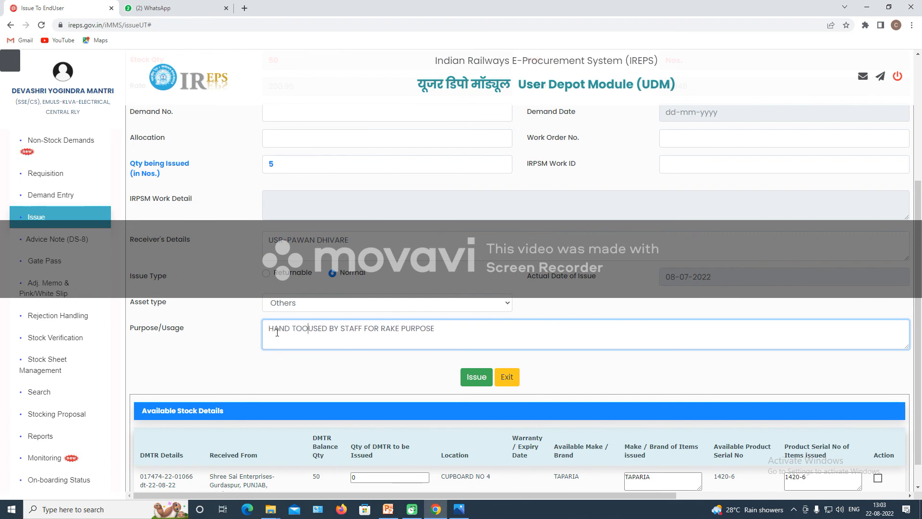
{"action": "type", "text": "L"}
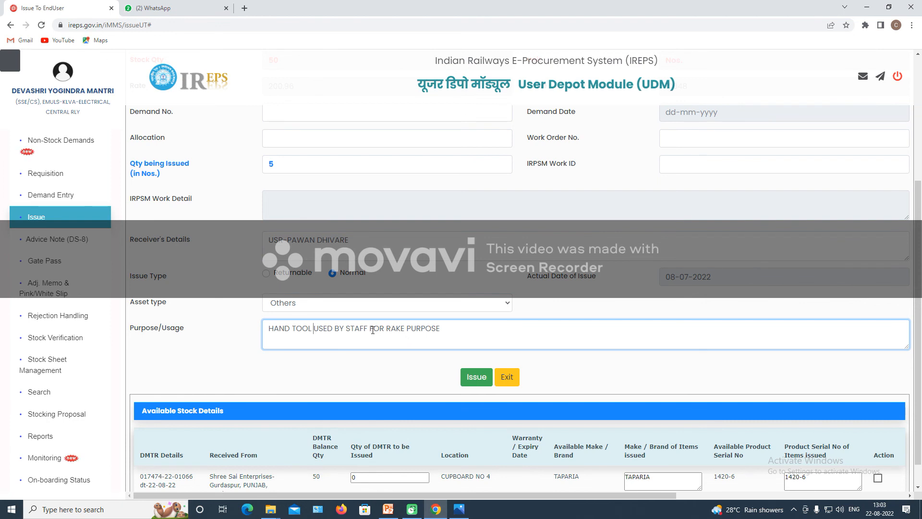
{"action": "left_click_drag", "start_coordinate": [369, 329], "coordinate": [459, 327]}
{"action": "type", "text": "WHILE WORKING IN RAKE"}
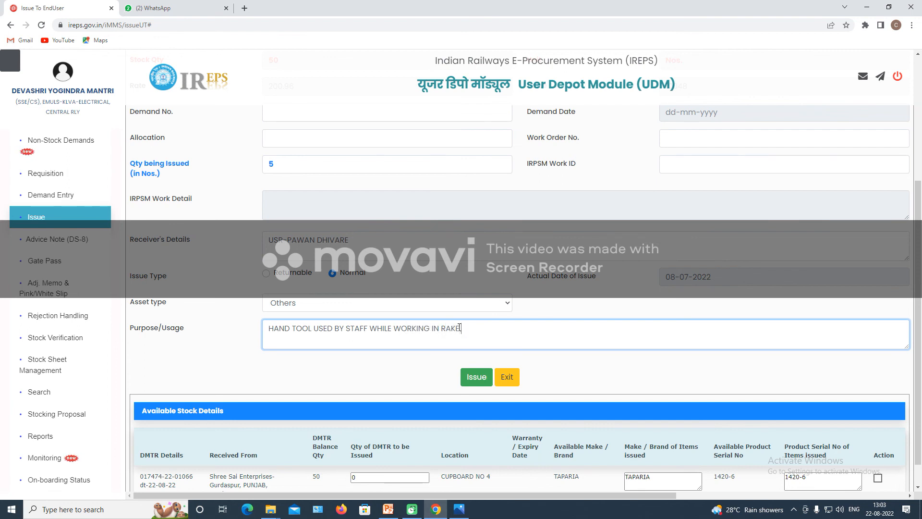
{"action": "type", "text": "/LINE"}
{"action": "left_click", "coordinate": [461, 328]}
Draw 5 Nos from the checked stock lot, submit the issue, and confirm it.
{"action": "scroll", "coordinate": [331, 380], "scroll_direction": "down", "scroll_amount": 1}
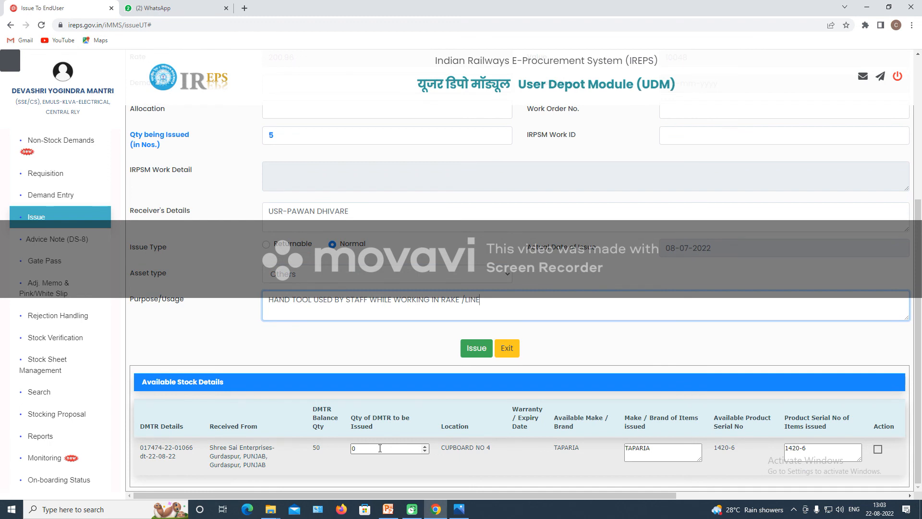
{"action": "left_click", "coordinate": [380, 448]}
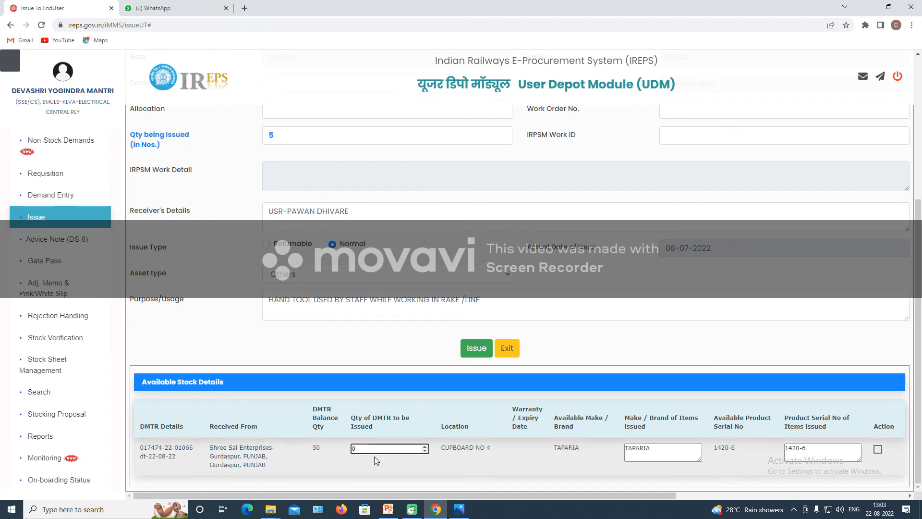
{"action": "type", "text": "5"}
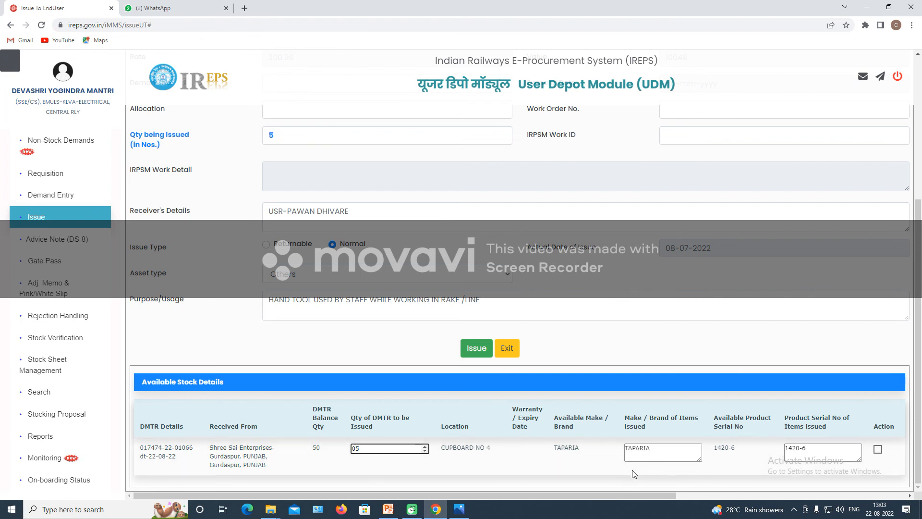
{"action": "left_click", "coordinate": [878, 450]}
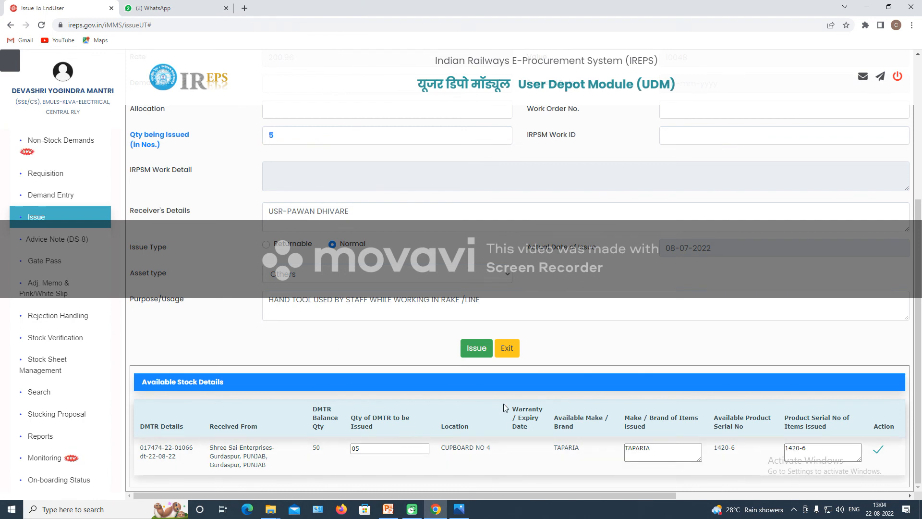
{"action": "left_click", "coordinate": [475, 352]}
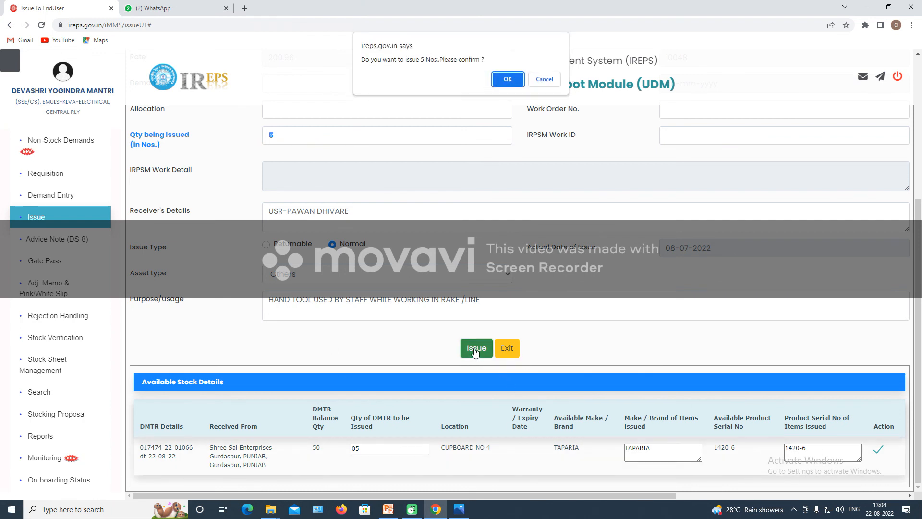
{"action": "left_click", "coordinate": [508, 78]}
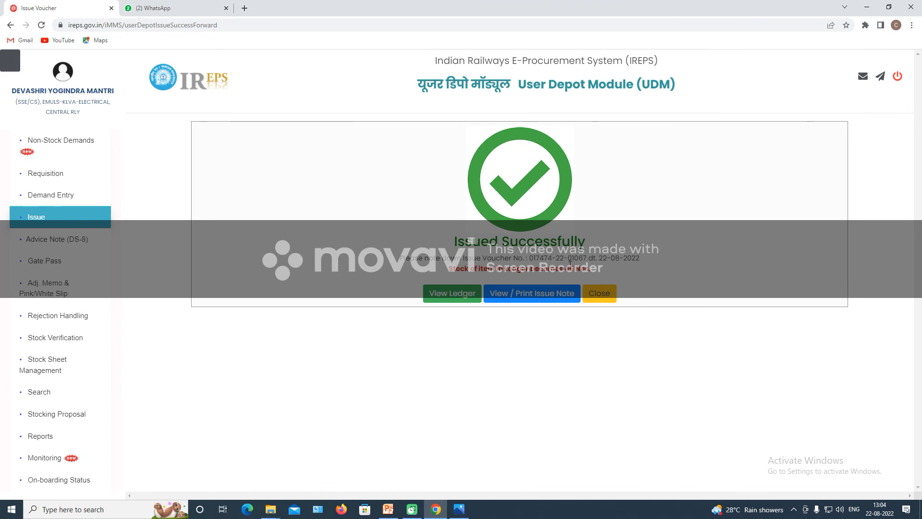
View the Long Nose Plier ledger down to its 45 balance summary, then go back.
{"action": "left_click", "coordinate": [453, 294]}
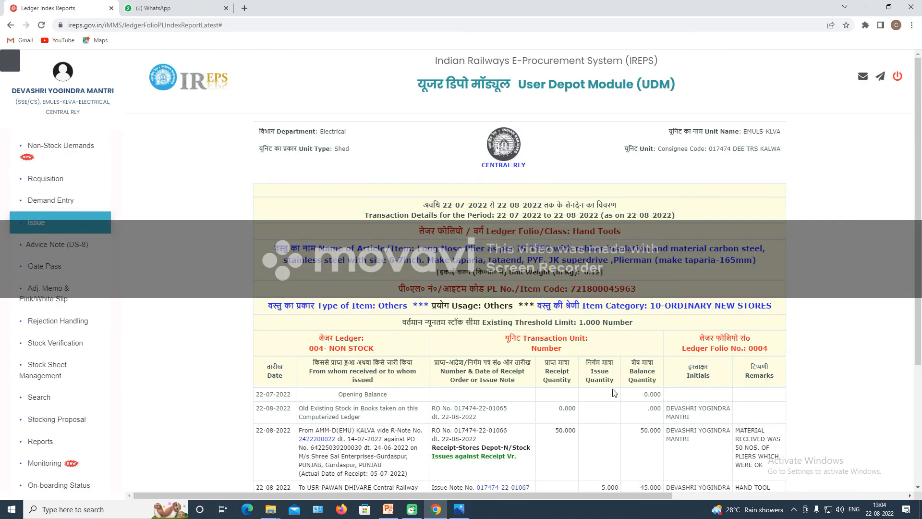
{"action": "scroll", "coordinate": [365, 369], "scroll_direction": "down", "scroll_amount": 3}
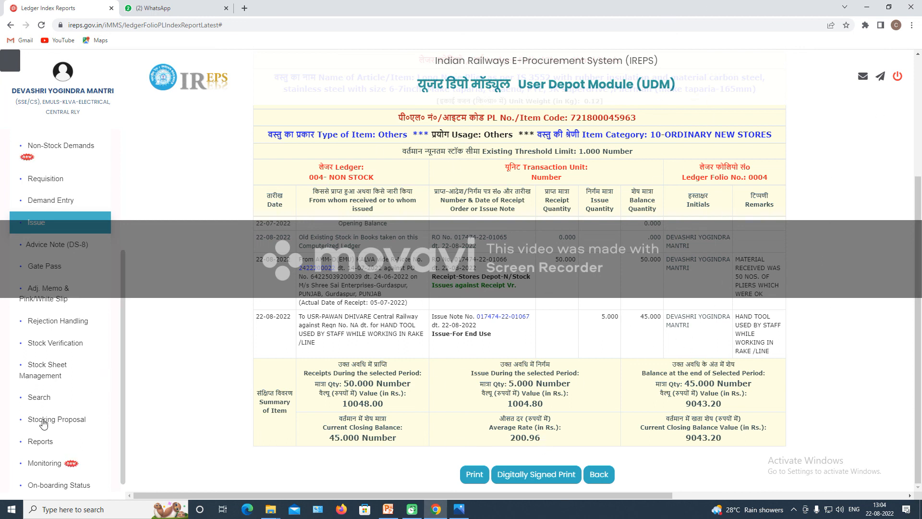
{"action": "scroll", "coordinate": [62, 373], "scroll_direction": "down", "scroll_amount": 1}
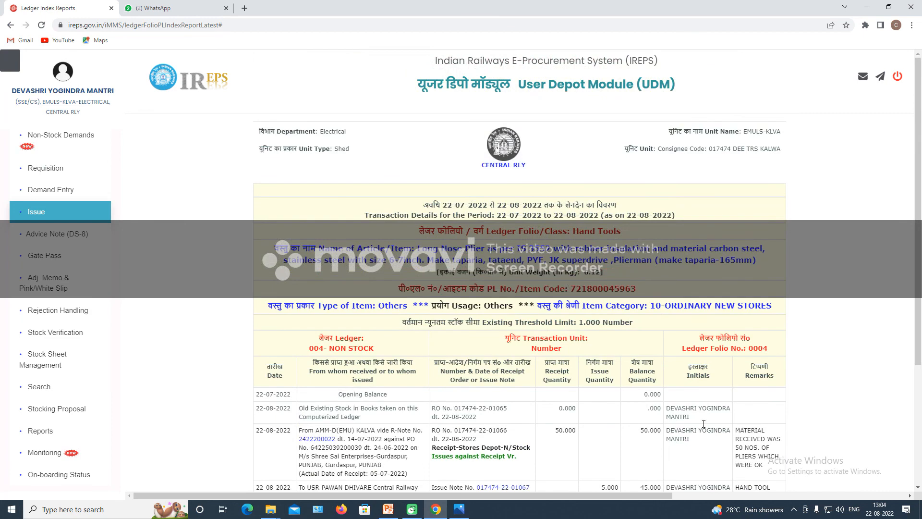
{"action": "scroll", "coordinate": [567, 419], "scroll_direction": "down", "scroll_amount": 3}
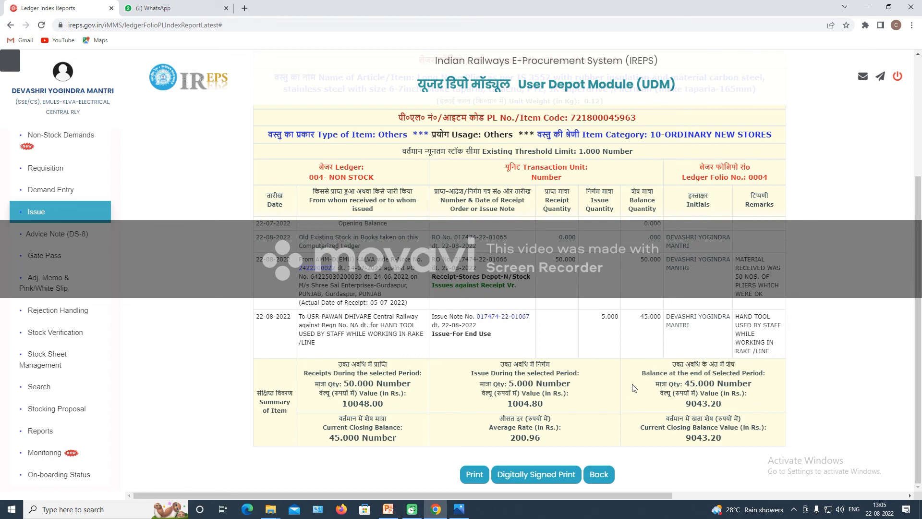
{"action": "scroll", "coordinate": [689, 213], "scroll_direction": "up", "scroll_amount": 4}
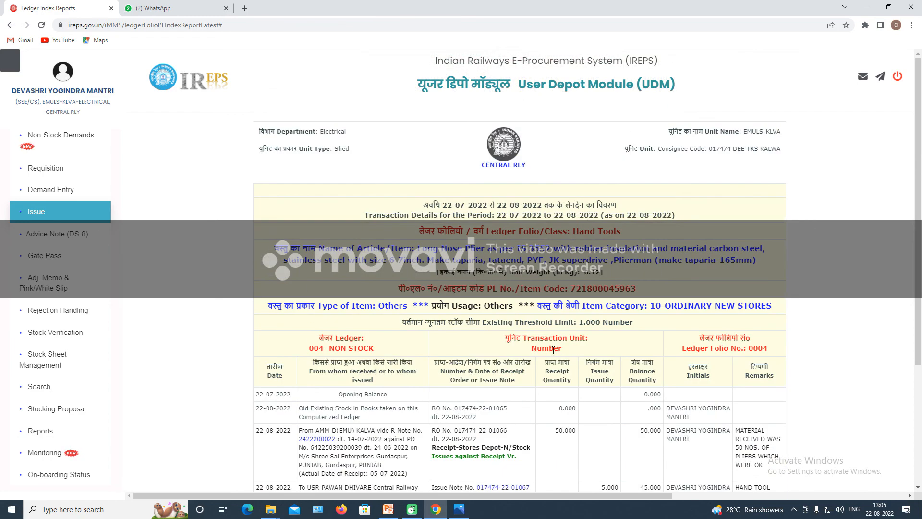
{"action": "scroll", "coordinate": [554, 350], "scroll_direction": "down", "scroll_amount": 4}
{"action": "left_click", "coordinate": [599, 474]}
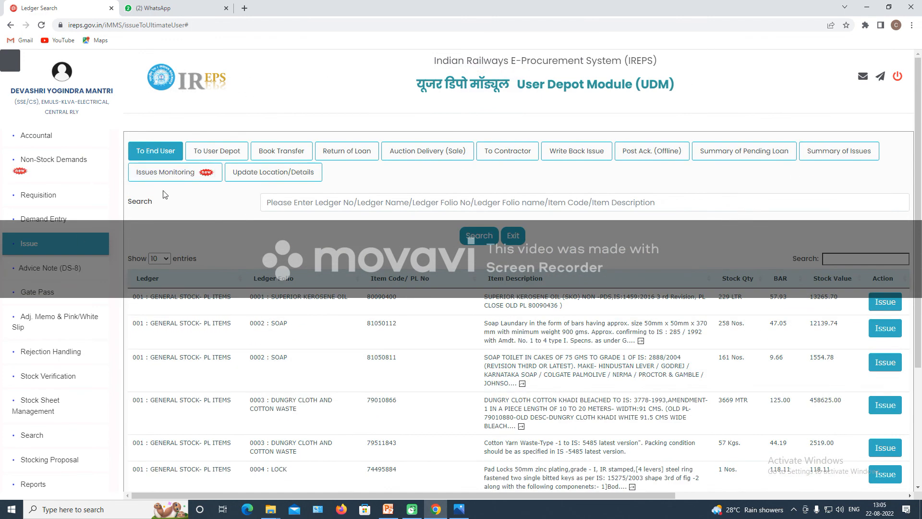
Show 100 entries per page and scroll to check all 26 entries, Long Nose Plier at 45 Nos.
{"action": "left_click", "coordinate": [159, 258]}
{"action": "left_click", "coordinate": [159, 308]}
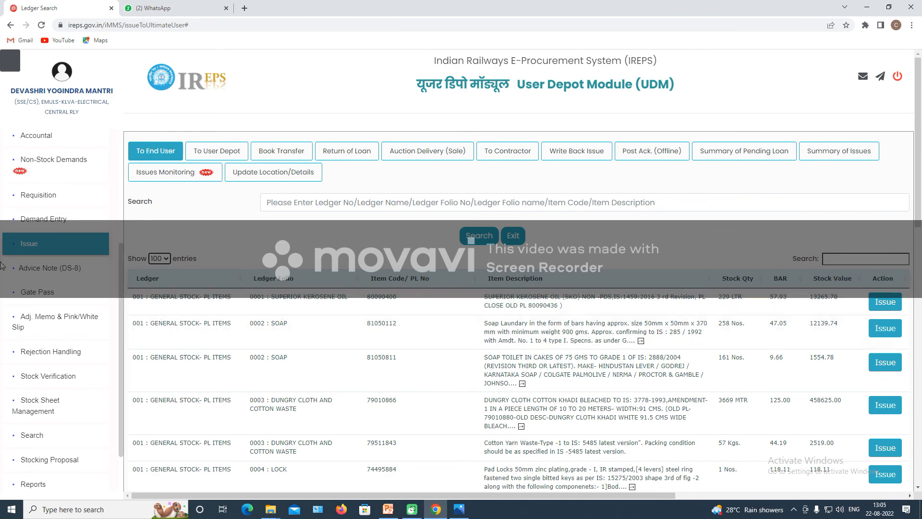
{"action": "scroll", "coordinate": [473, 360], "scroll_direction": "down", "scroll_amount": 15}
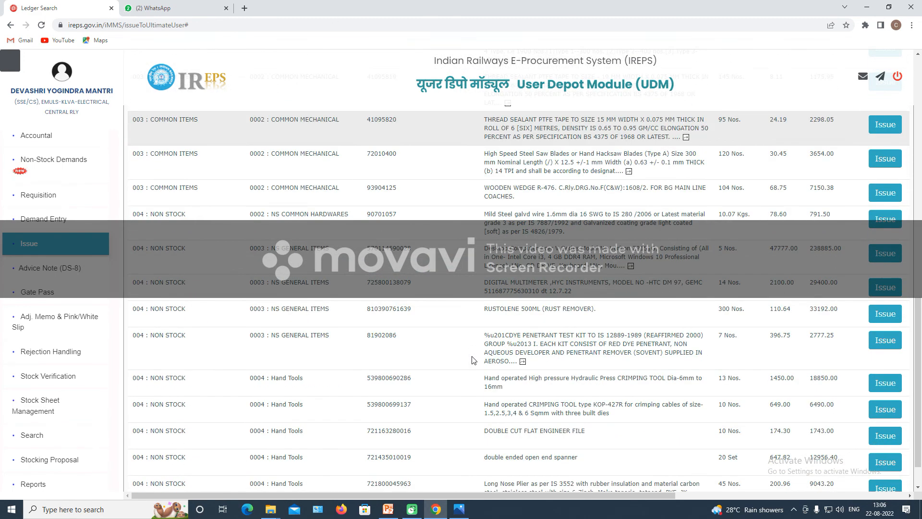
{"action": "scroll", "coordinate": [474, 360], "scroll_direction": "down", "scroll_amount": 1}
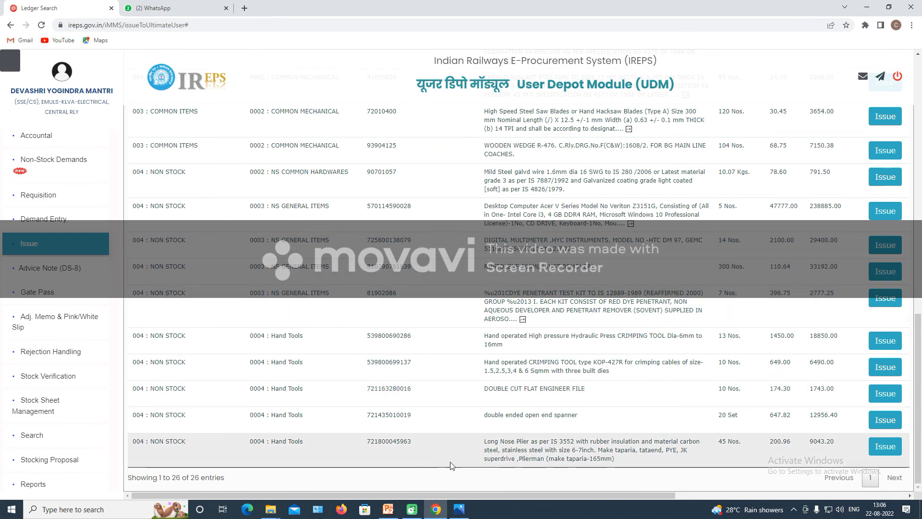
{"action": "scroll", "coordinate": [646, 387], "scroll_direction": "up", "scroll_amount": 10}
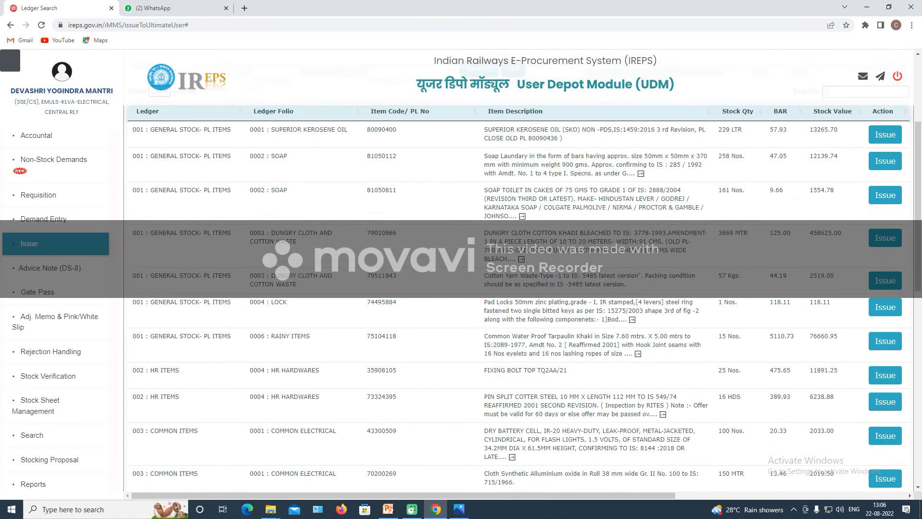